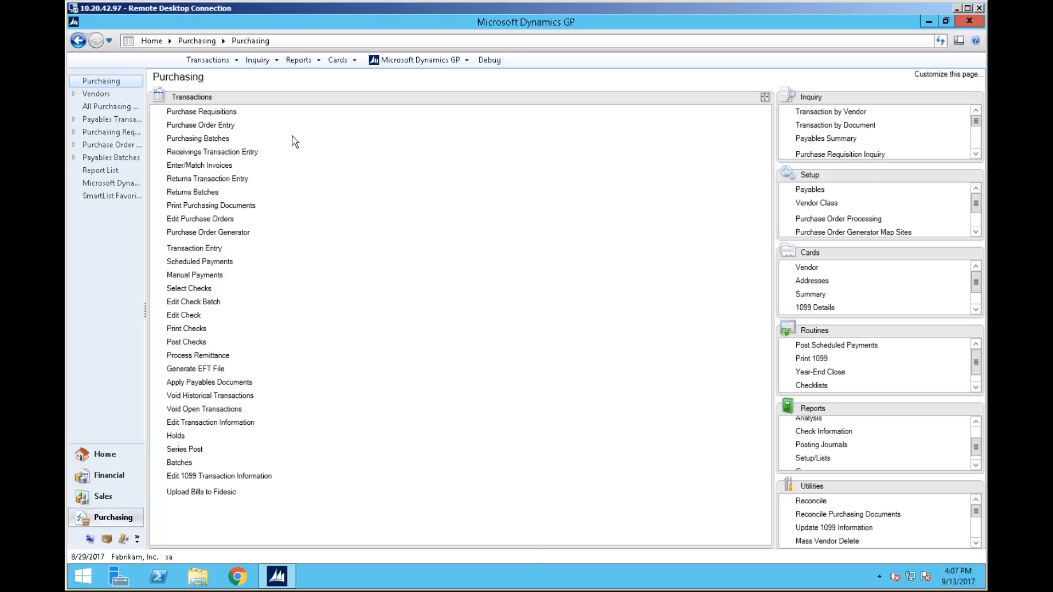
click(213, 62)
mouse_move(247, 89)
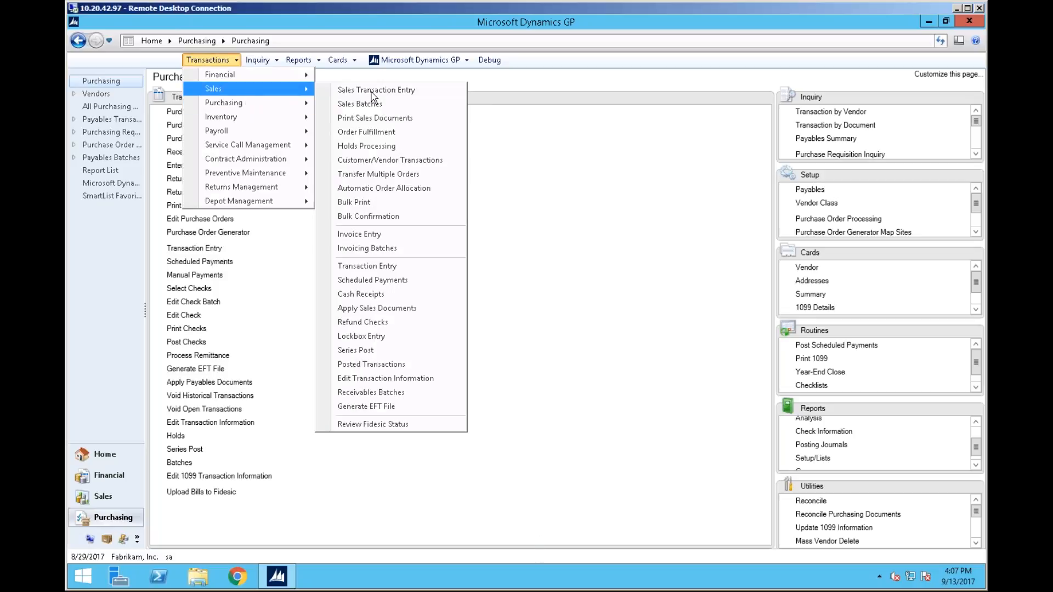
click(382, 109)
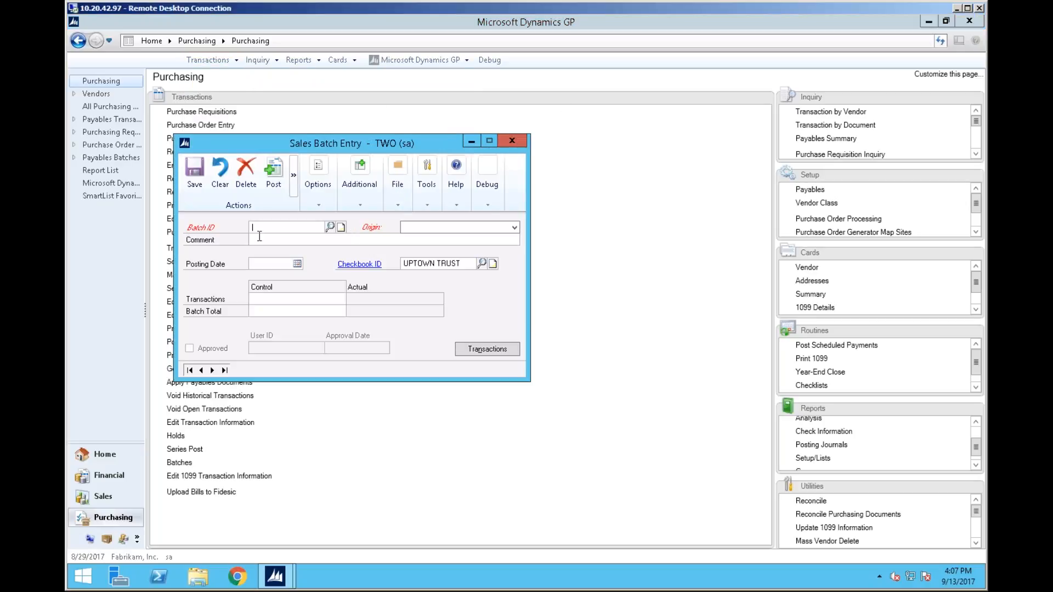
click(513, 141)
Create a sales batch with ID FID82 and origin Sales Transaction Entry
click(210, 59)
mouse_move(220, 89)
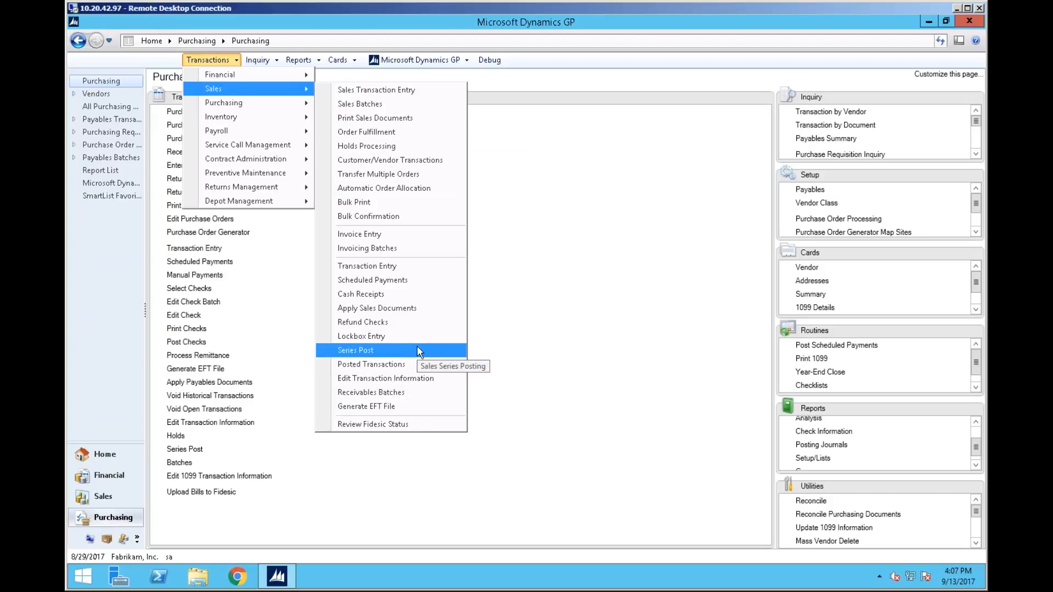
click(422, 113)
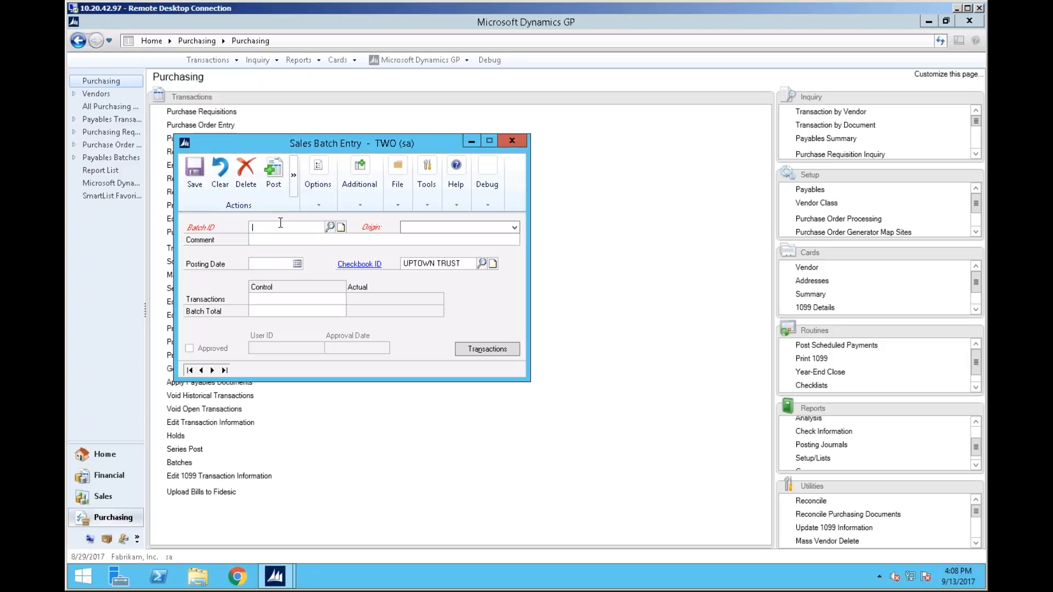
text(FIDSI03)
key(Tab)
key(alt+Down)
key(Down)
key(Tab)
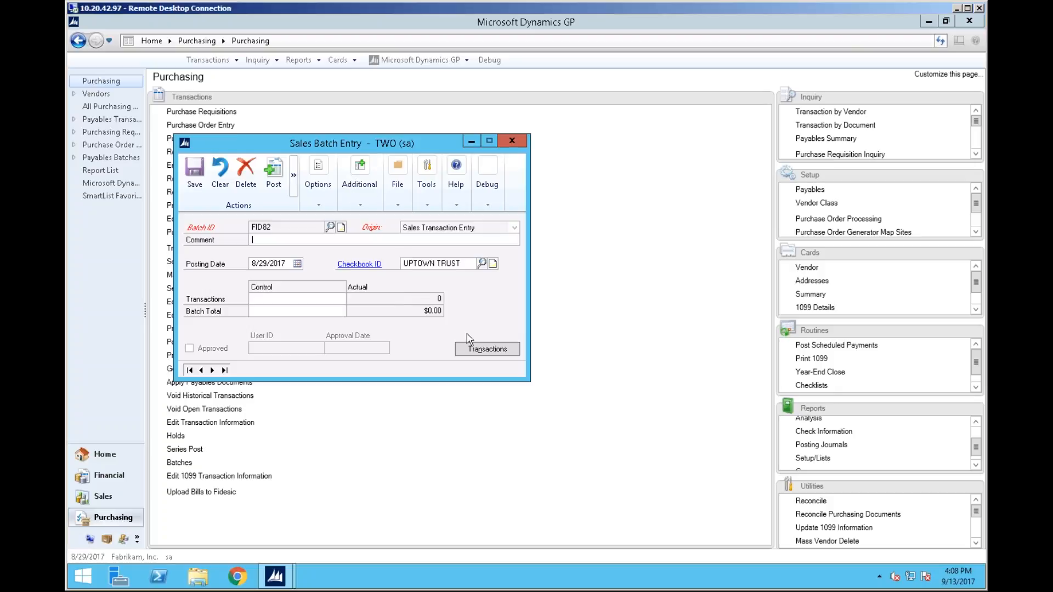
Open the batch's transactions and start an Invoice with document number STDINV22643242
click(495, 356)
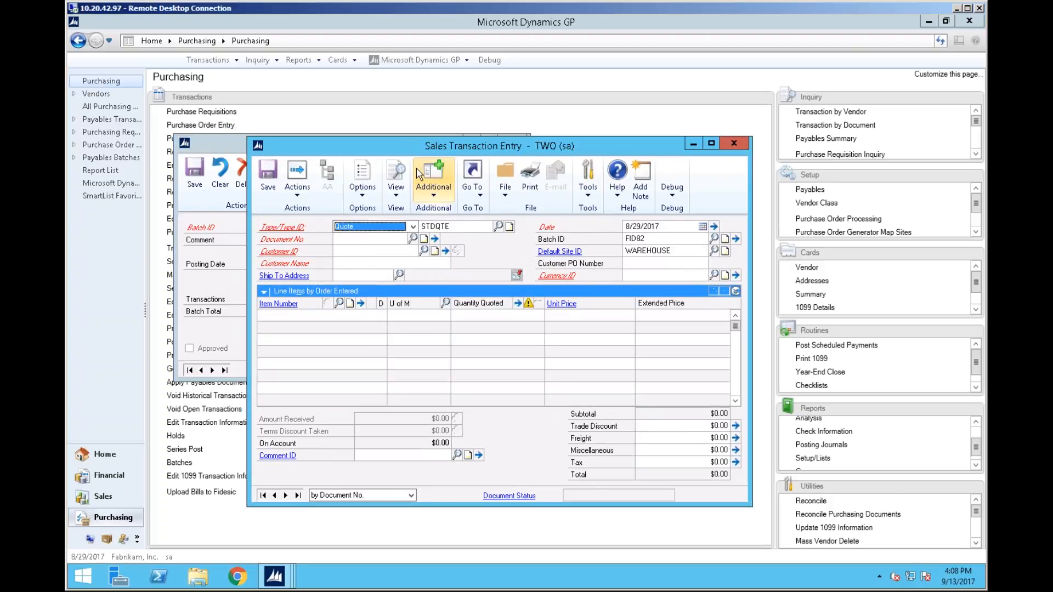
key(i)
key(Tab)
key(Tab)
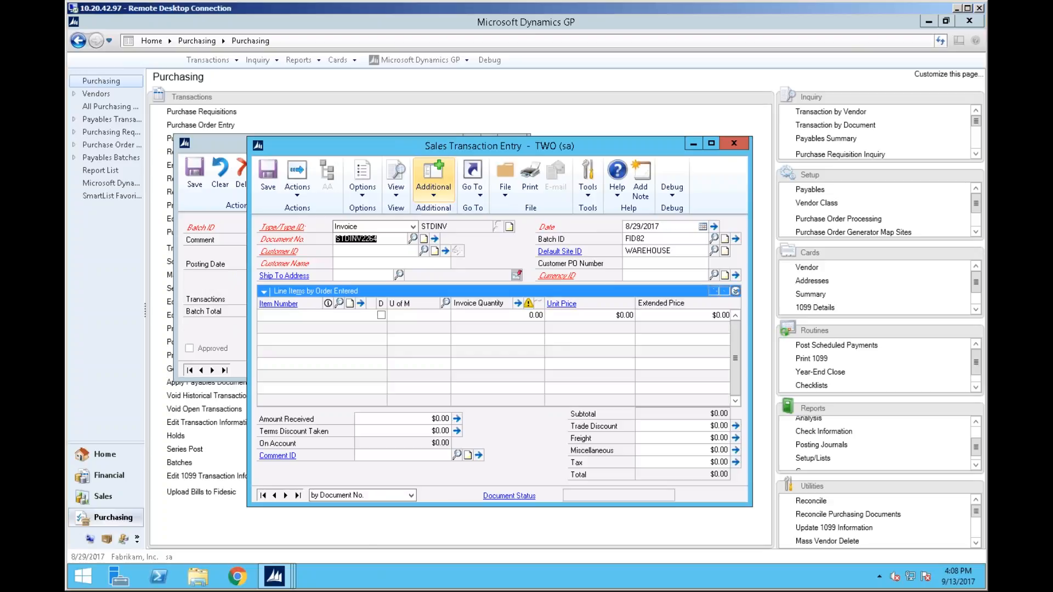
key(End)
text(3242)
Enter customer ID CENTRALC0001 on the invoice and move through the header fields
key(Tab)
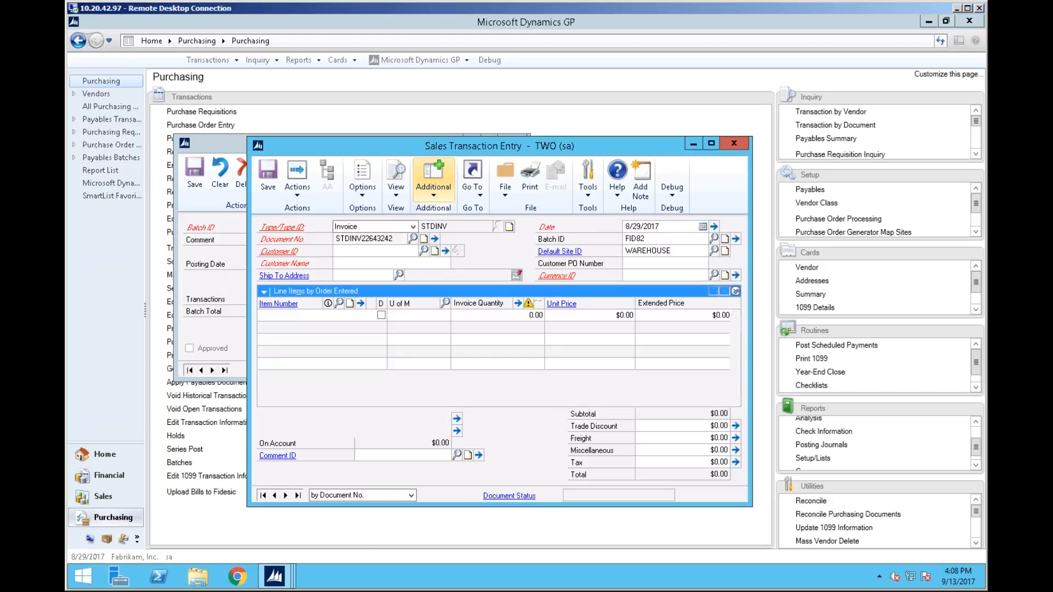
text(CENTRALC0001)
key(Down)
key(Tab)
key(Tab)
key(Tab)
key(Tab)
key(Tab)
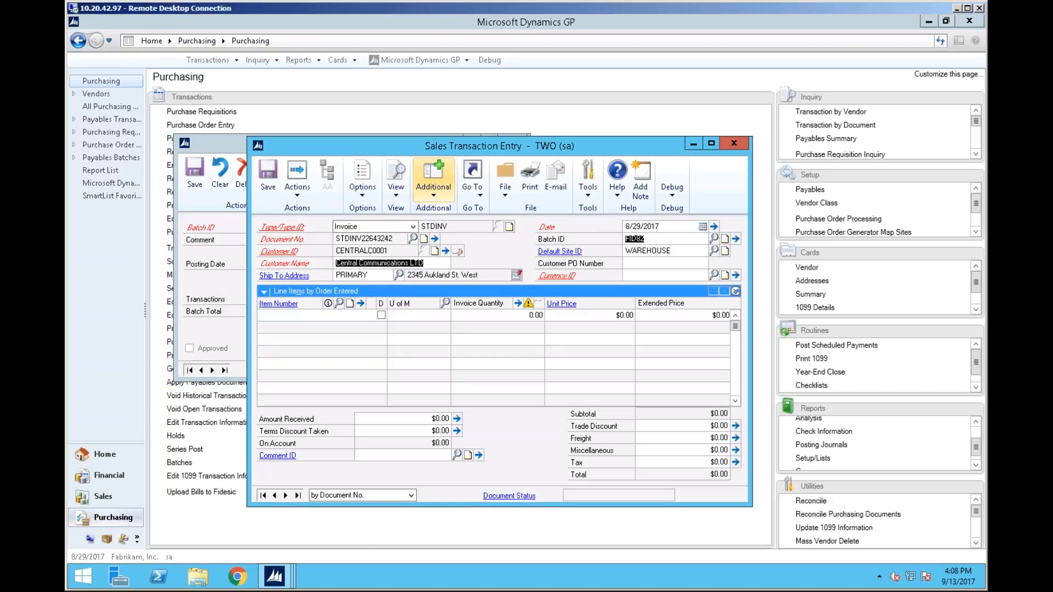
key(Tab)
key(Tab)
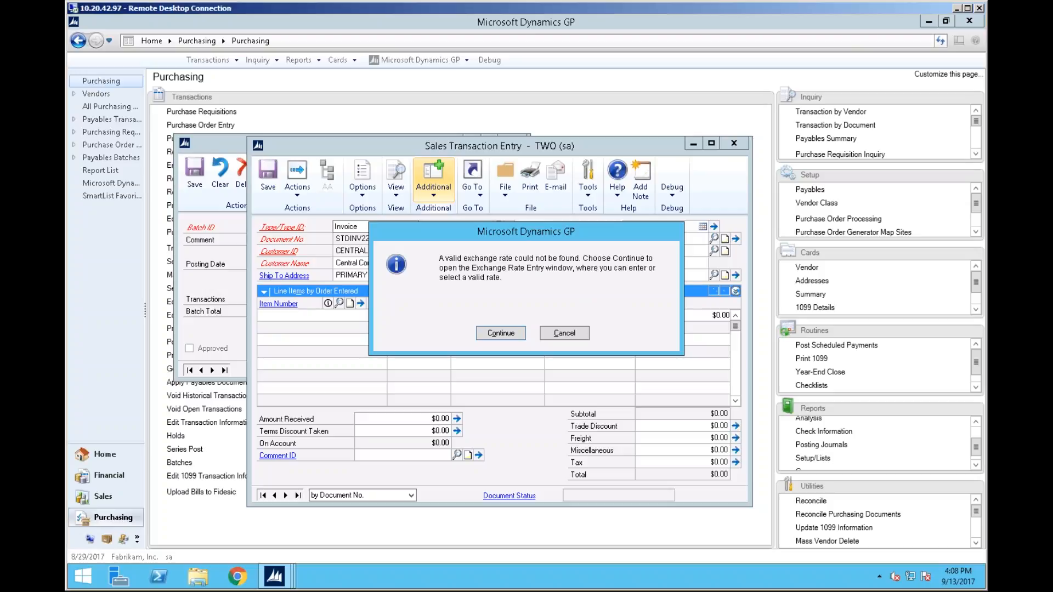
Try to enter a 1.0000000 exchange rate for the Z-UK buy rate type and save it to the exchange table
click(510, 336)
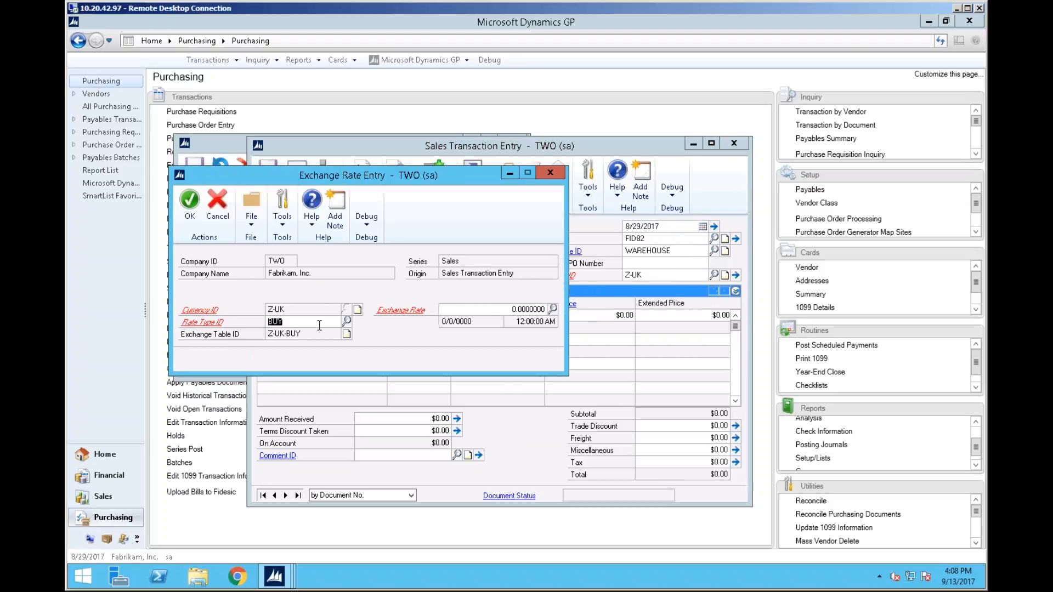
key(Tab)
text(1.0000000)
key(Tab)
click(500, 332)
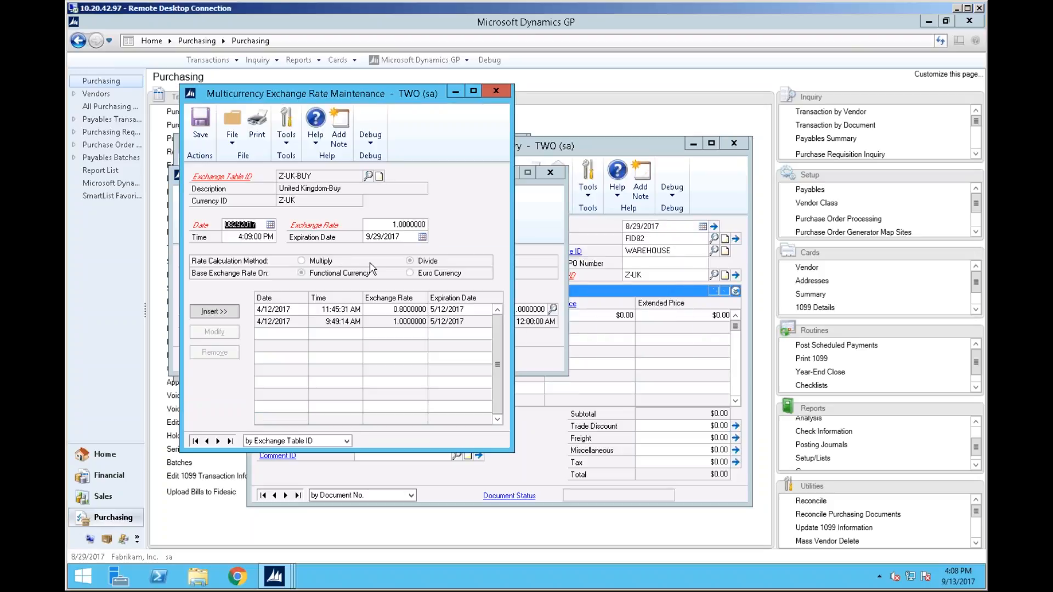
click(199, 125)
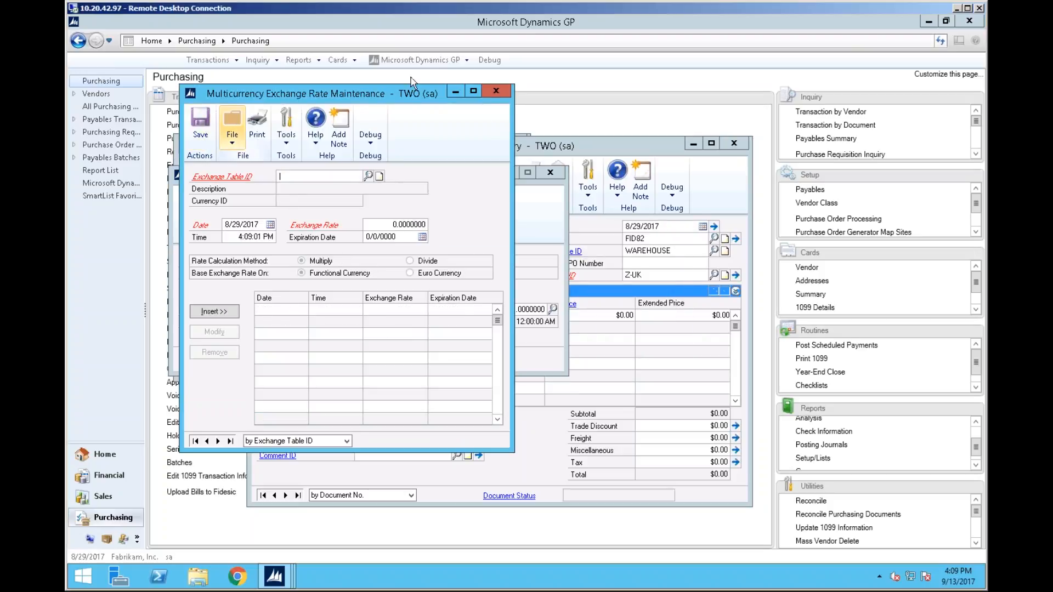
click(495, 90)
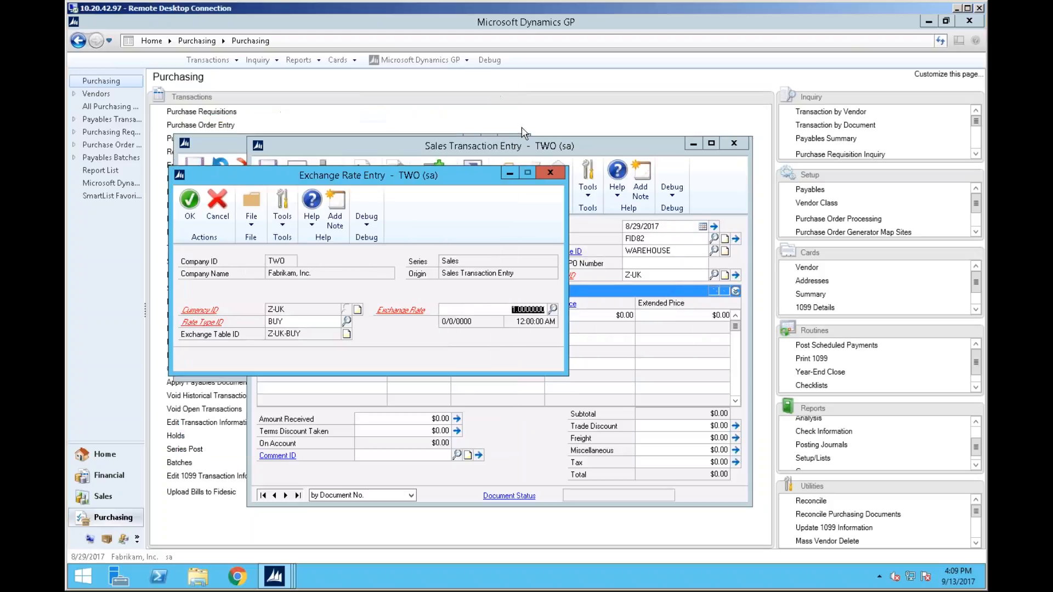
Close the exchange rate entry without adding the rate, discarding changes and cancelling the rate prompt
click(551, 174)
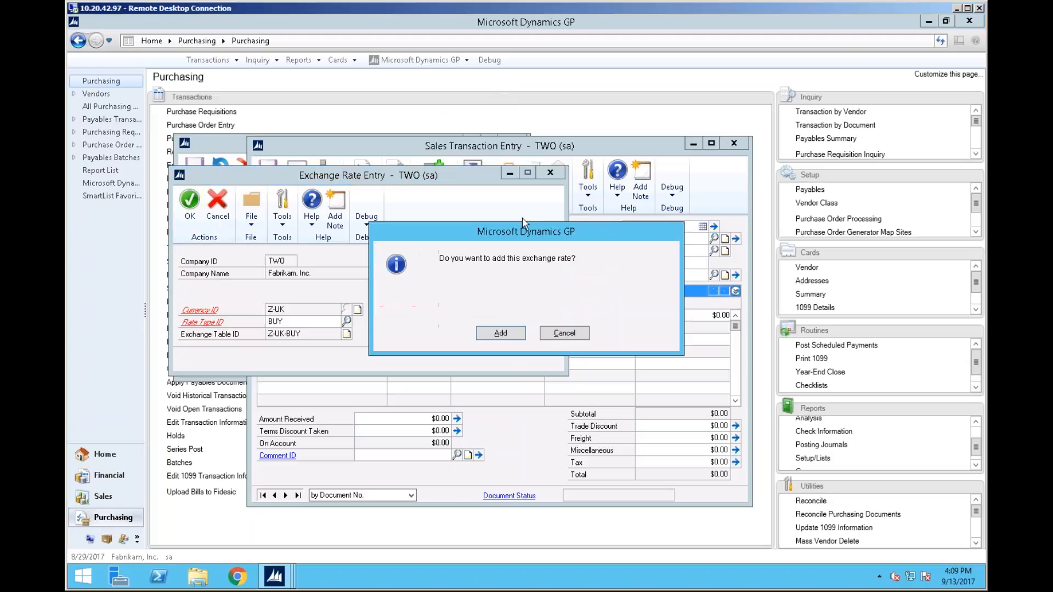
click(563, 336)
click(552, 173)
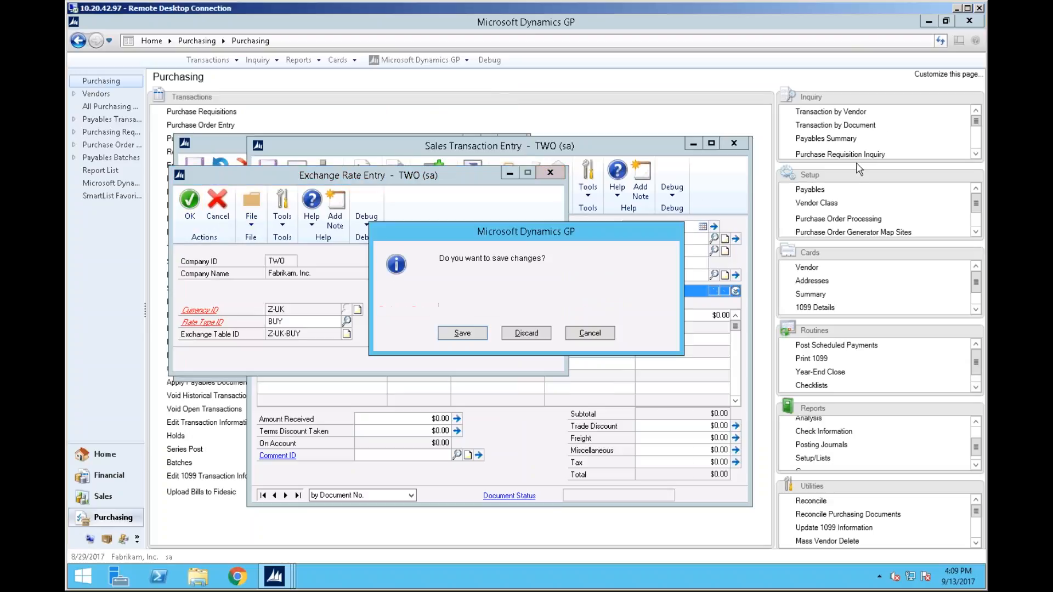
click(527, 334)
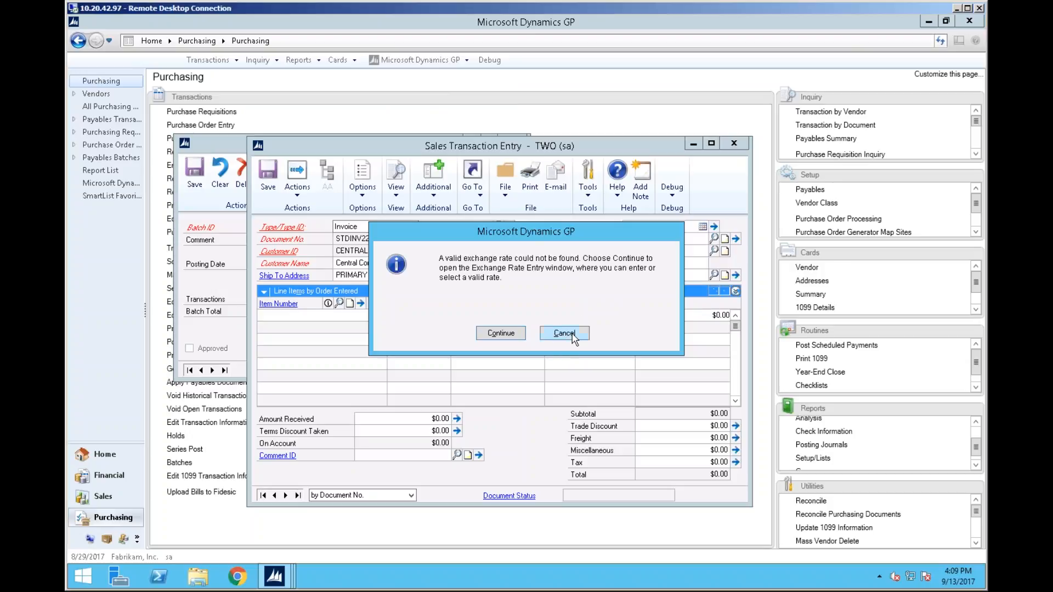
click(572, 334)
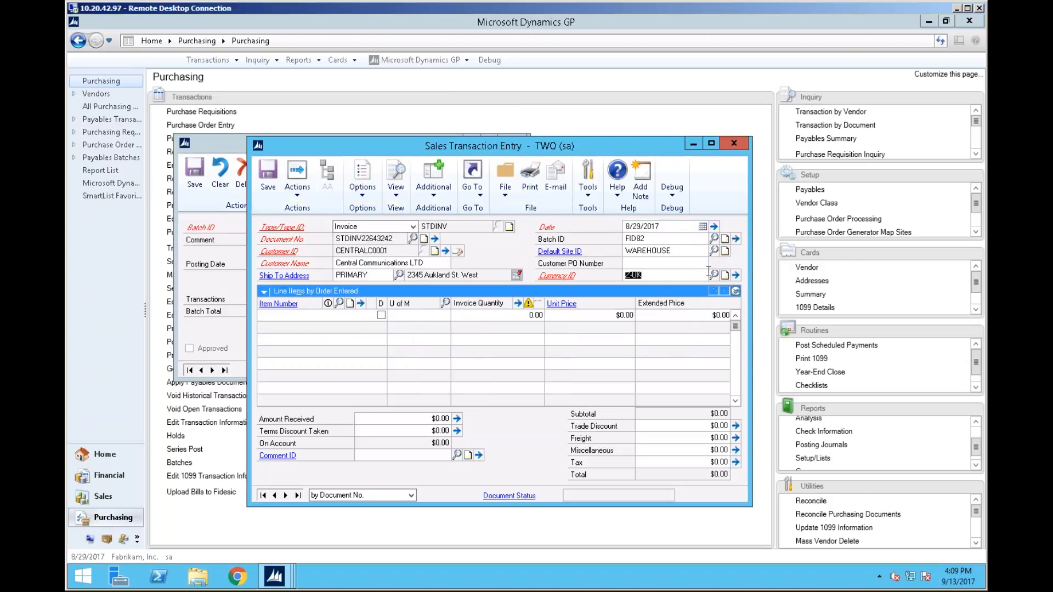
Set the invoice's currency ID to Z-US$ and save the invoice with its ASDFASD line item
click(330, 313)
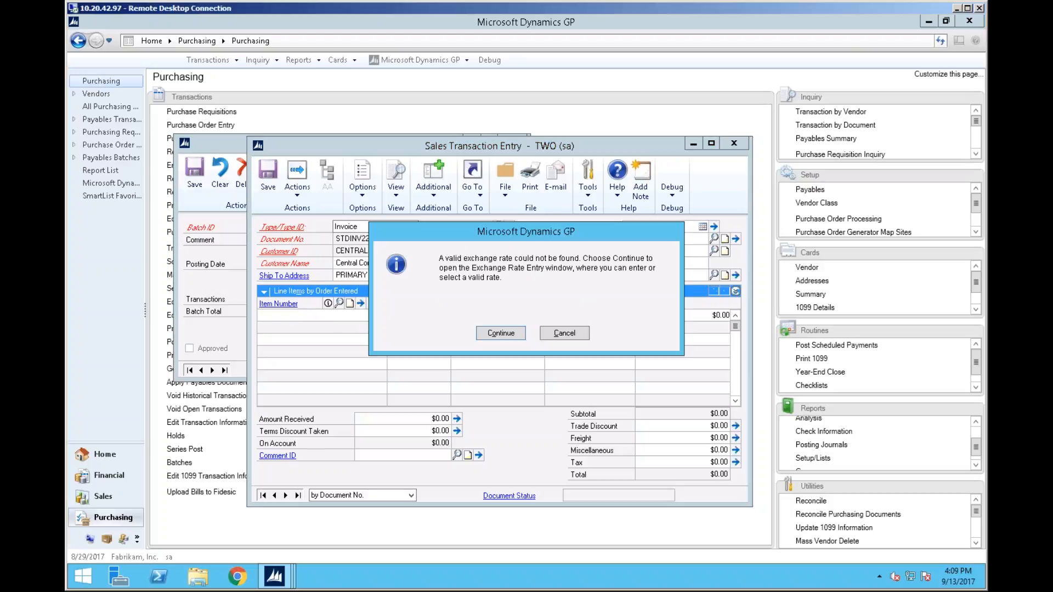
click(564, 335)
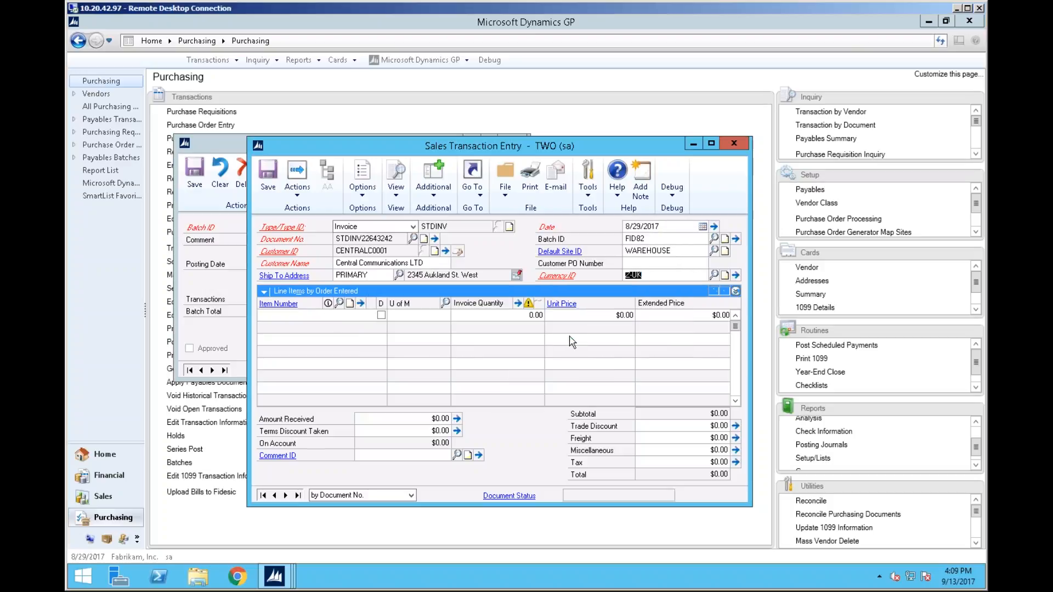
click(658, 274)
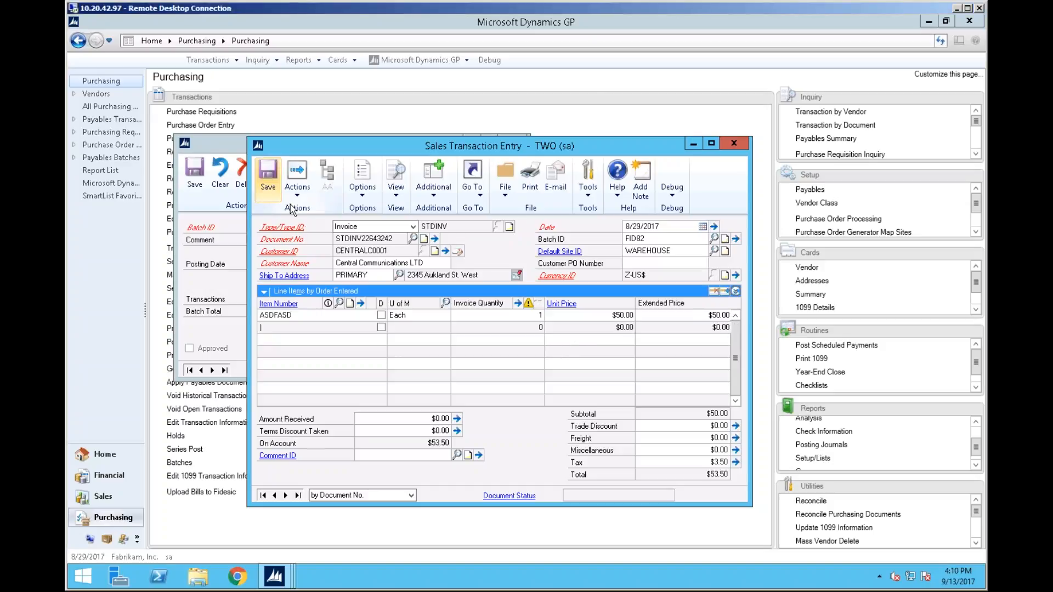
click(268, 187)
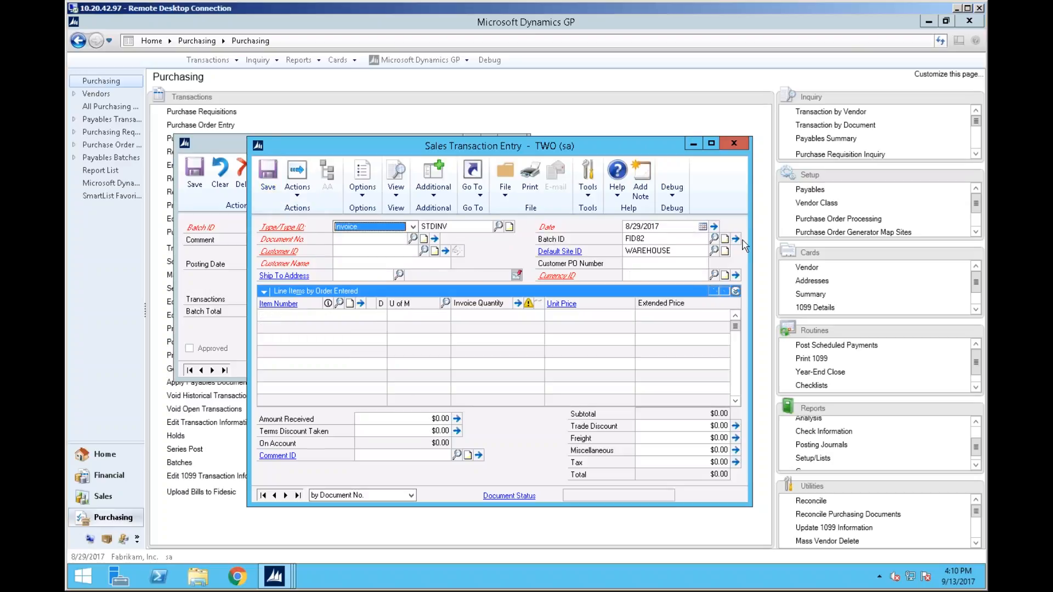
Close the transaction window and send batch FID82 via Fidesic to preview its invoices
click(736, 239)
click(735, 143)
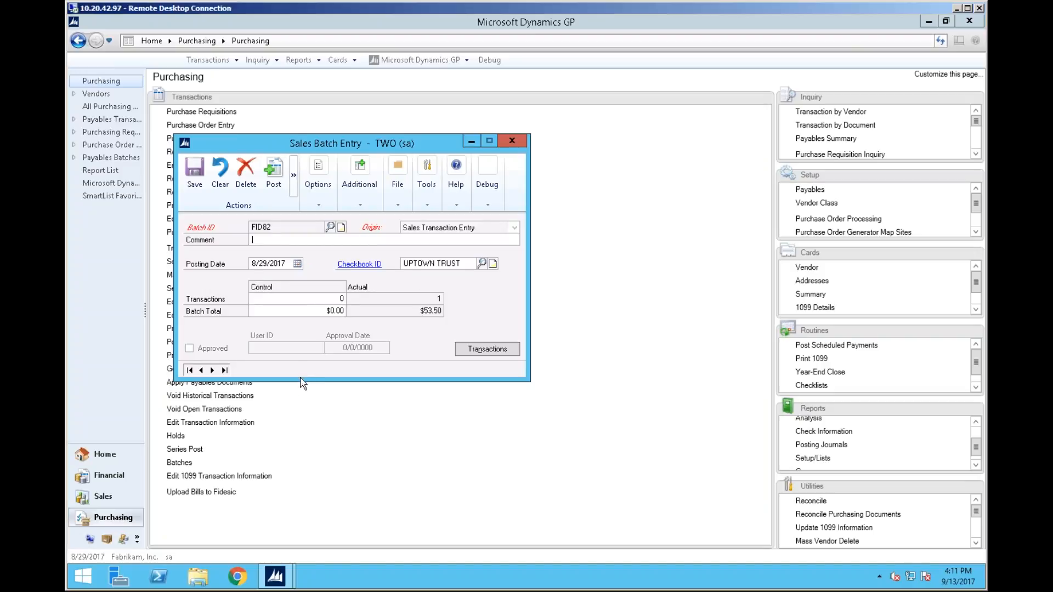
click(356, 205)
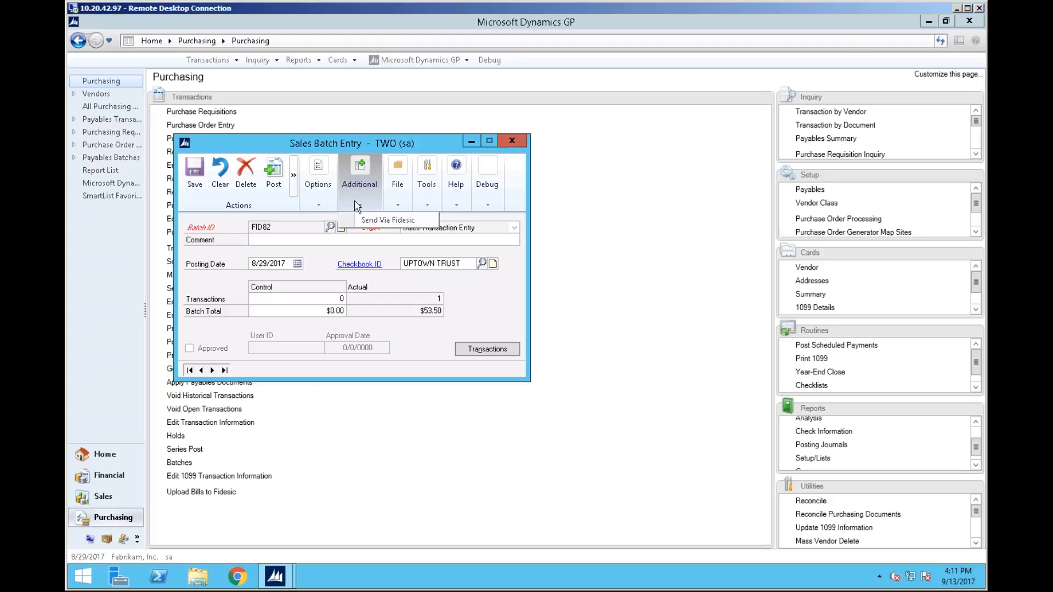
click(488, 319)
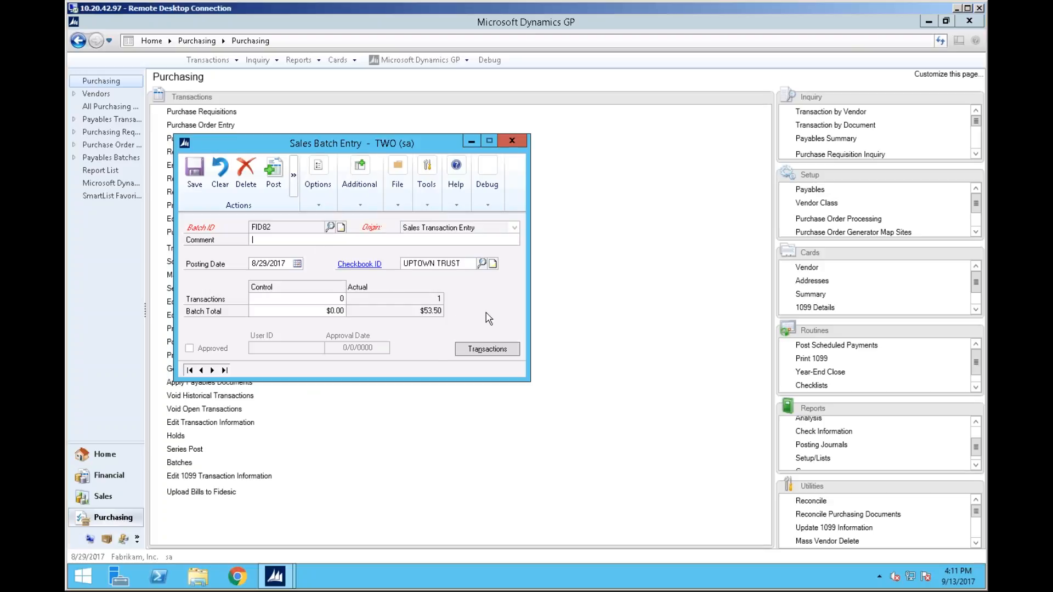
click(367, 200)
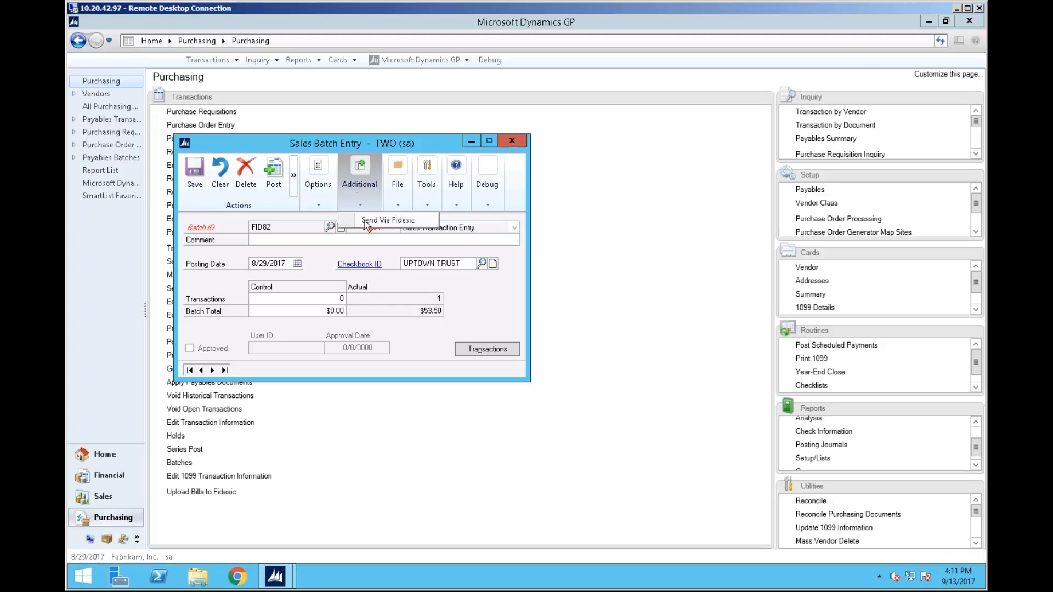
click(378, 220)
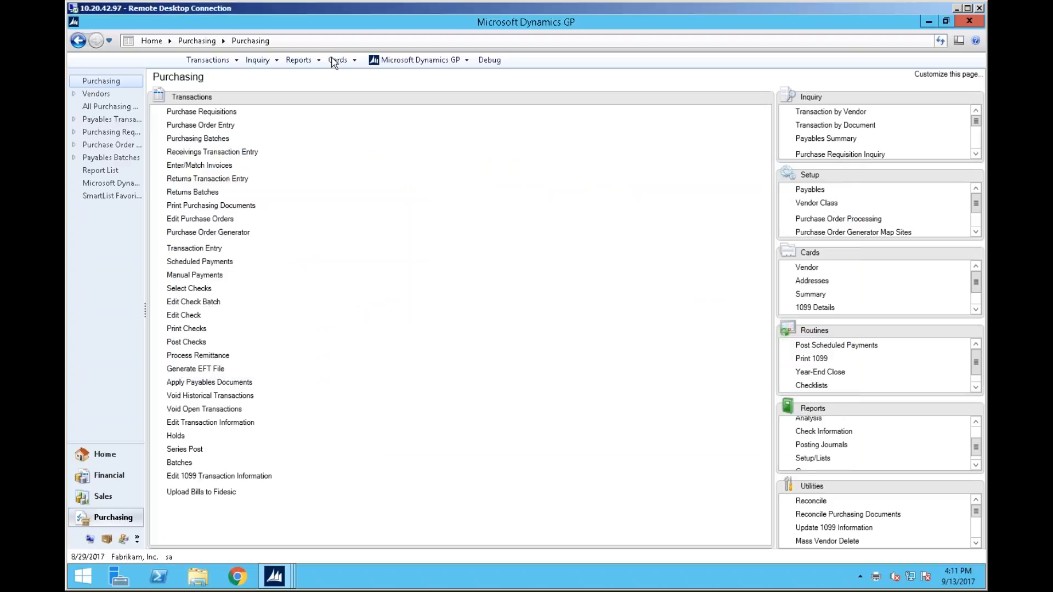
Open the Customer Maintenance card for customer CENTRALC0001
click(336, 60)
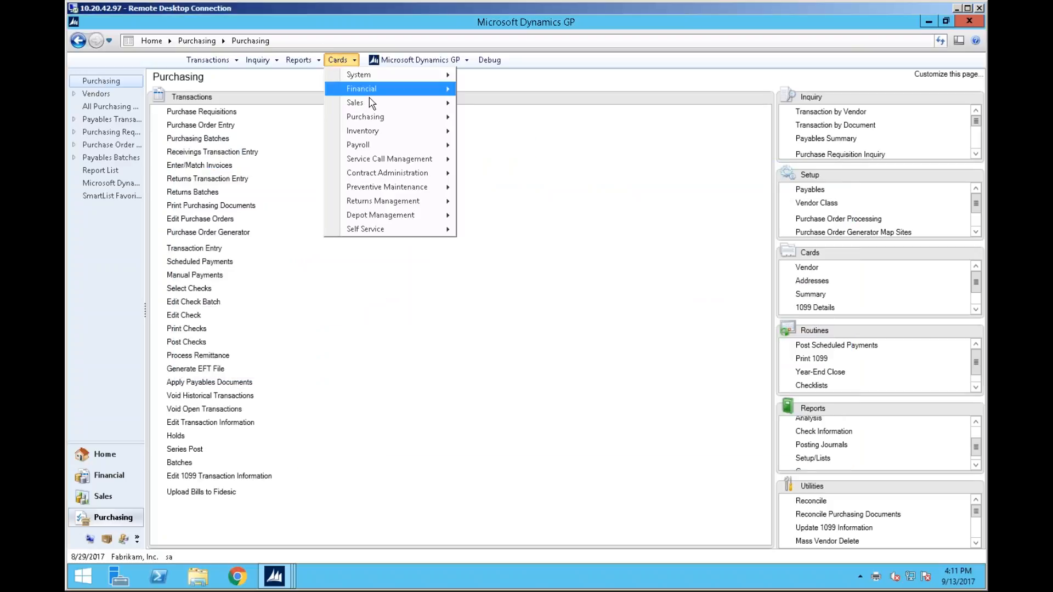
mouse_move(370, 102)
click(493, 106)
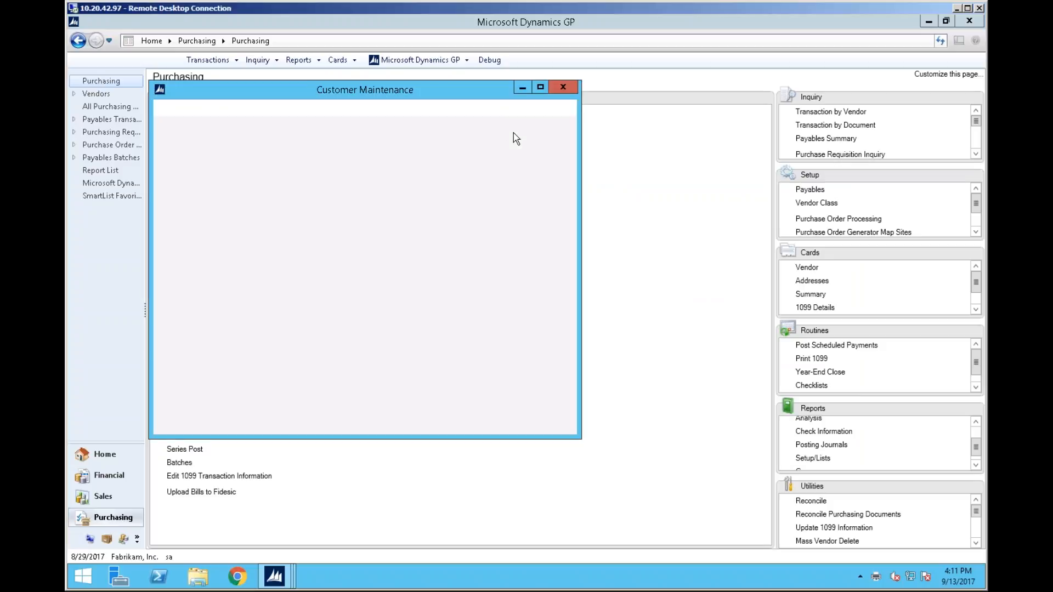
text(CE)
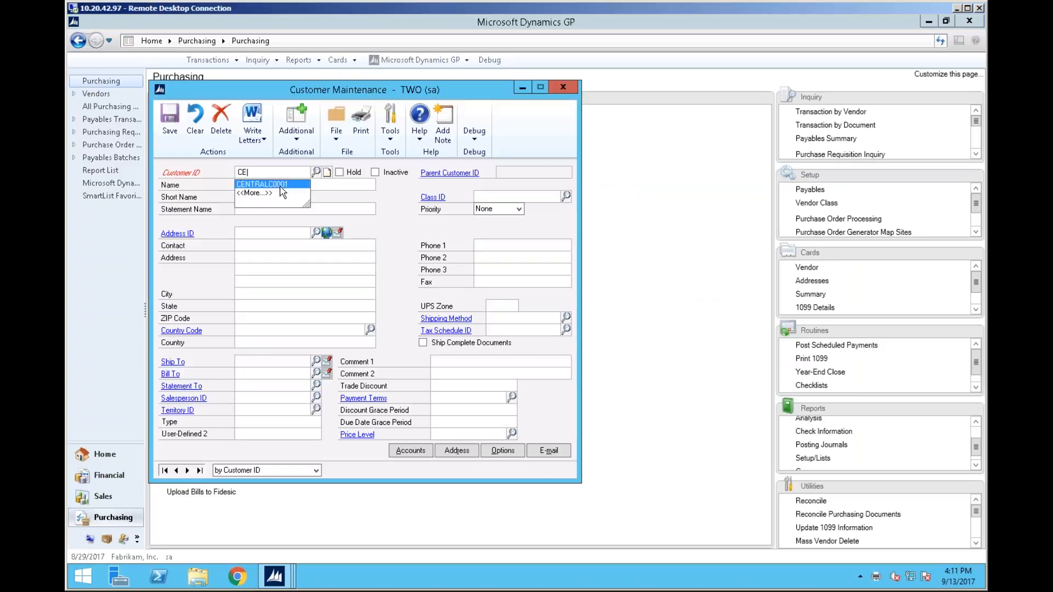
click(274, 189)
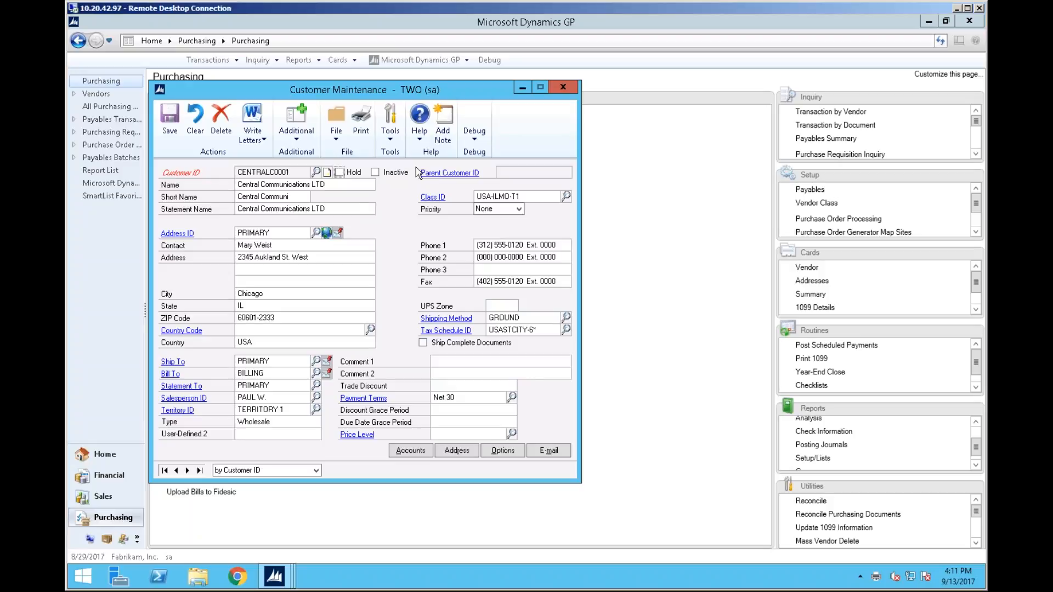
Review the internet information of the customer's PRIMARY address, then close it
click(327, 232)
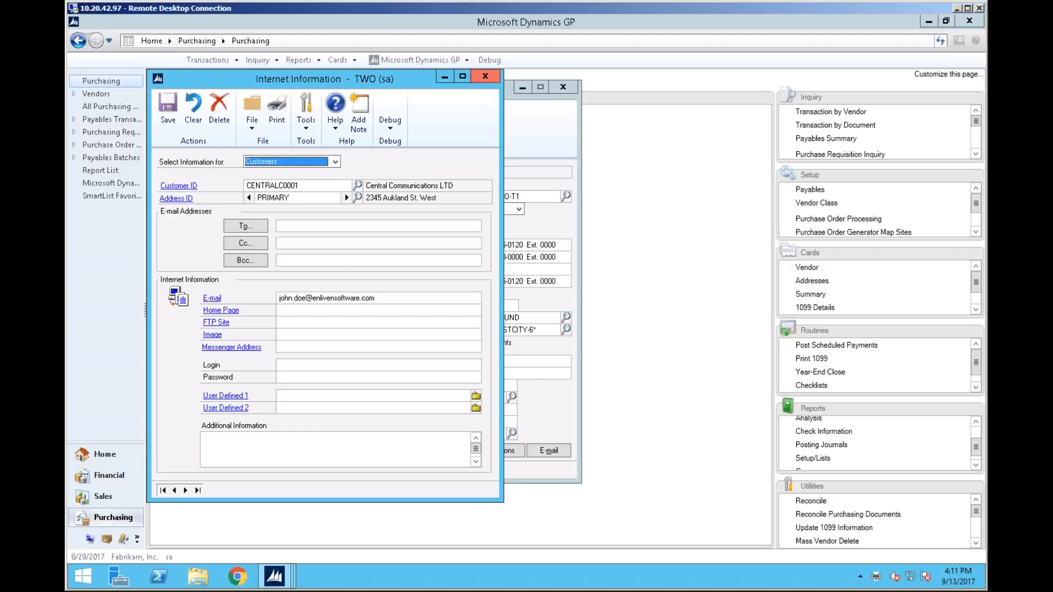
click(485, 76)
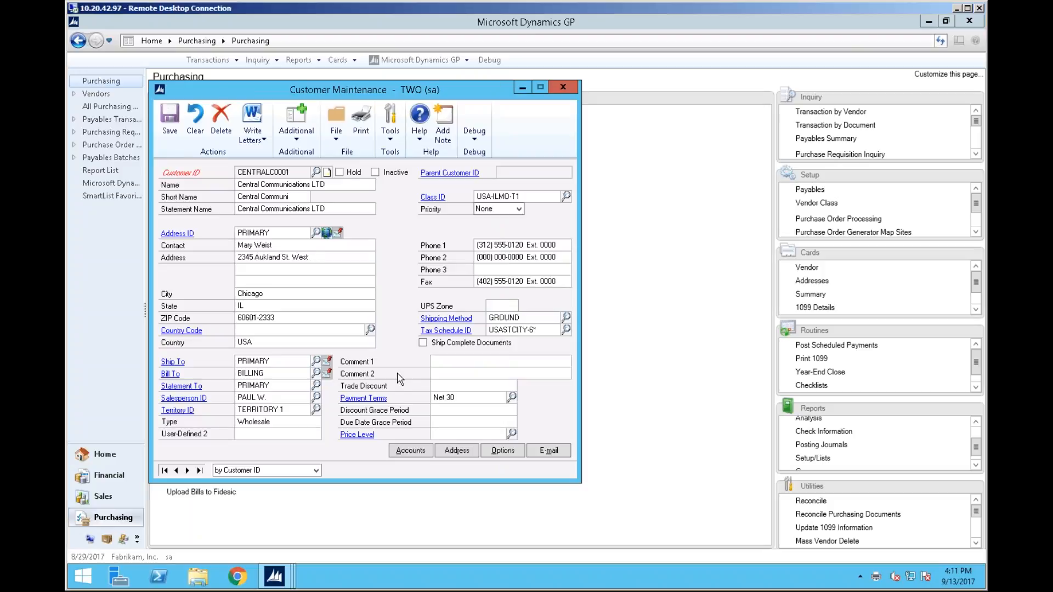
Open the Fidesic options for customer CENTRALC0001
click(291, 137)
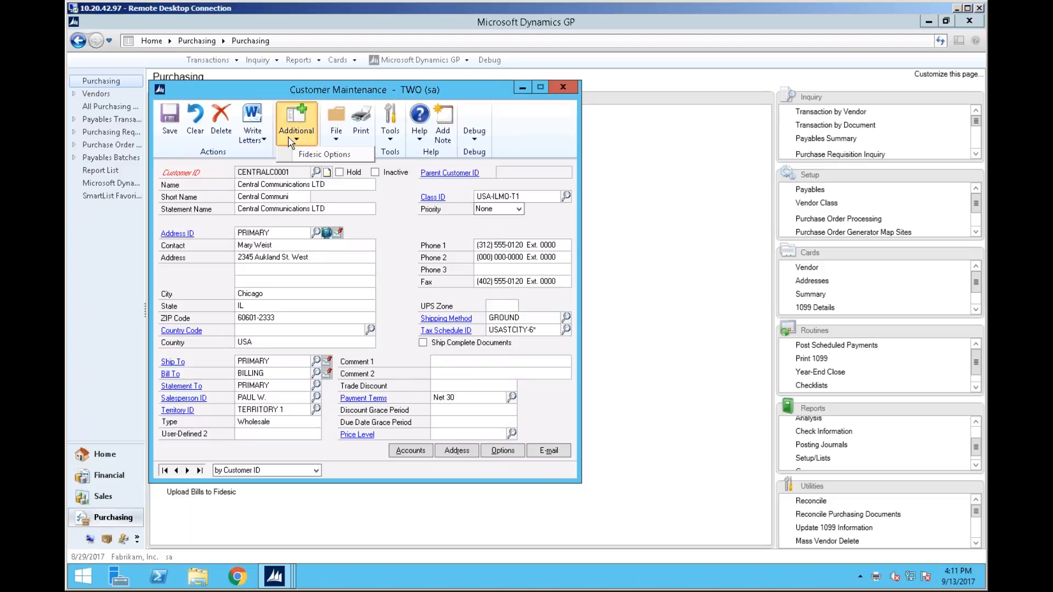
click(321, 158)
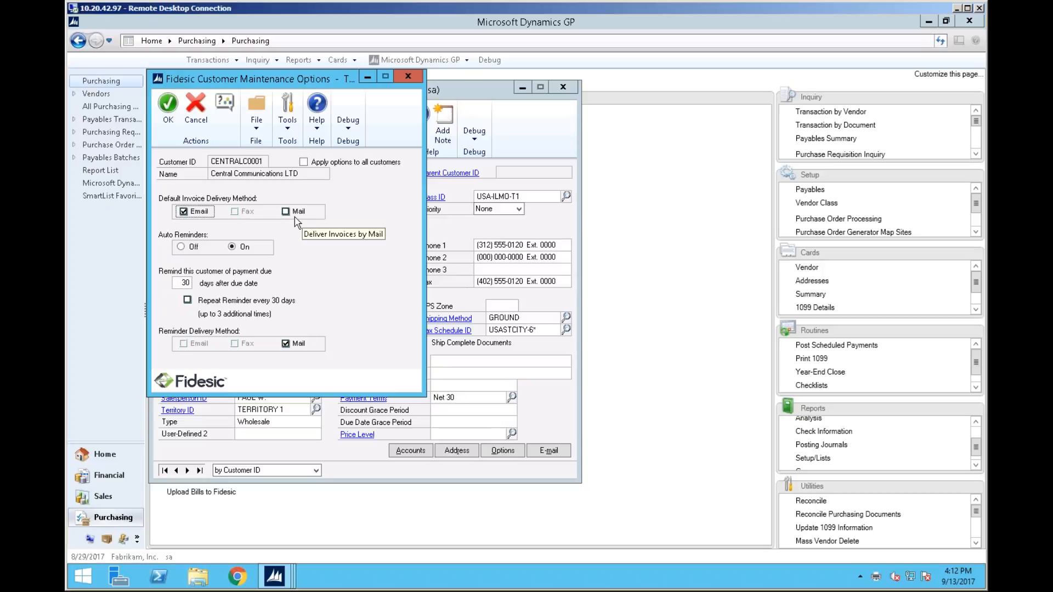
Set the customer's default invoice delivery method to Email and save the Fidesic options
click(196, 214)
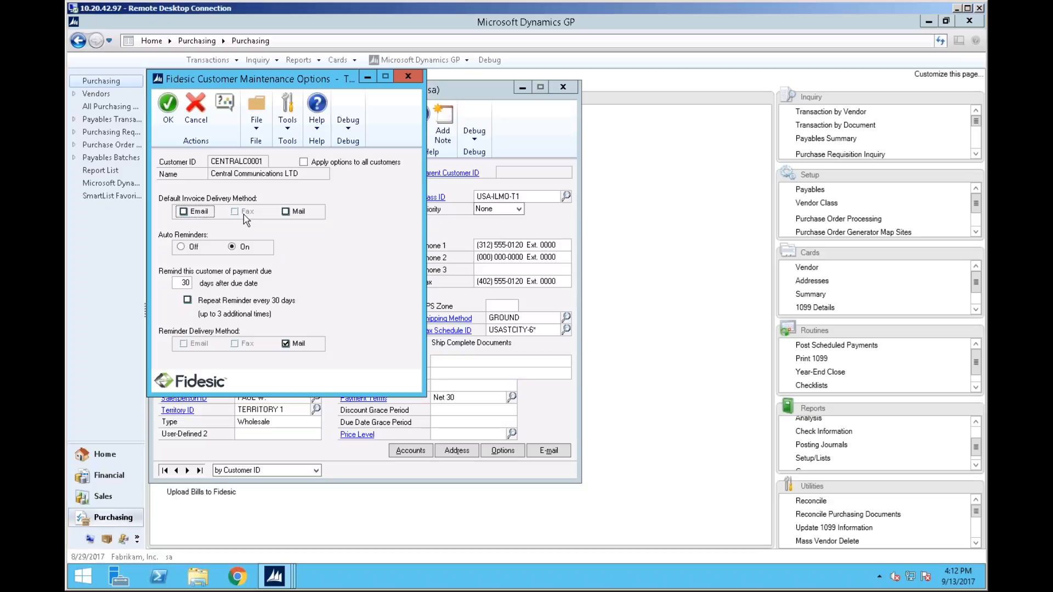
click(203, 214)
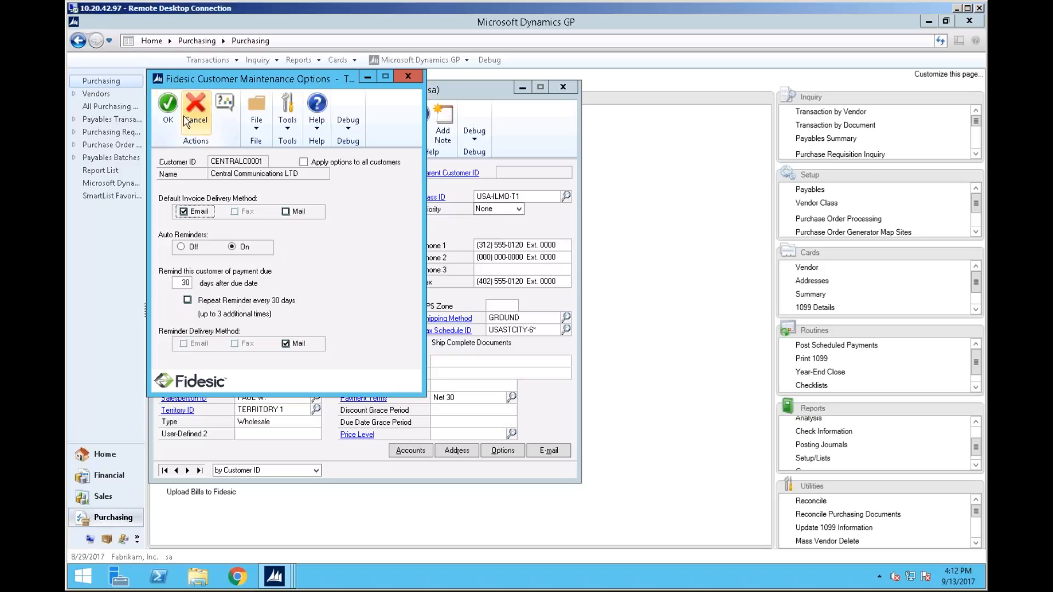
click(168, 103)
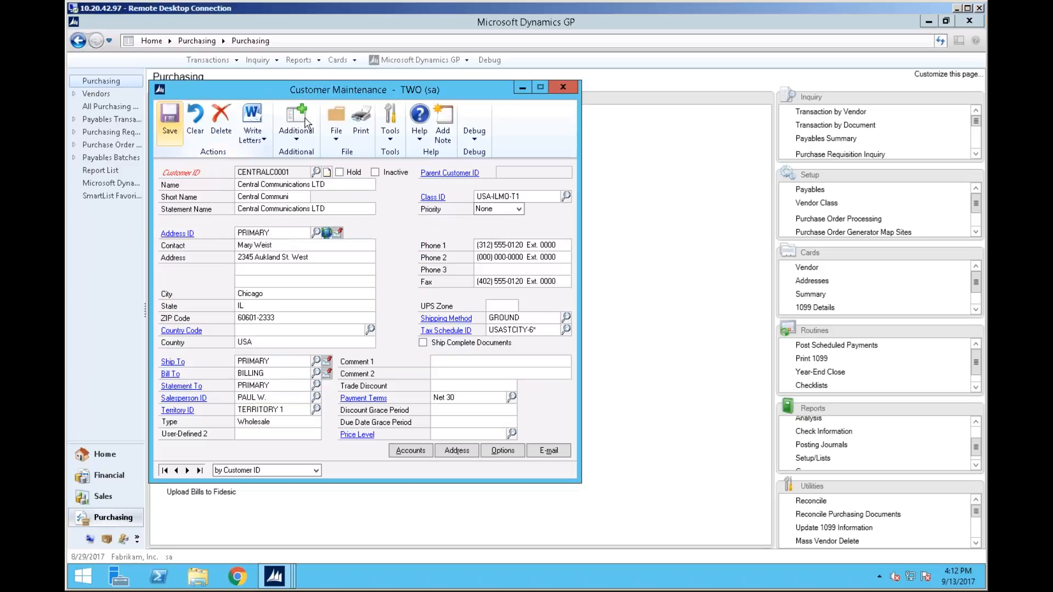
Close the Customer Maintenance card and bring the Preview Invoices window back into view
click(565, 88)
mouse_move(279, 579)
click(409, 509)
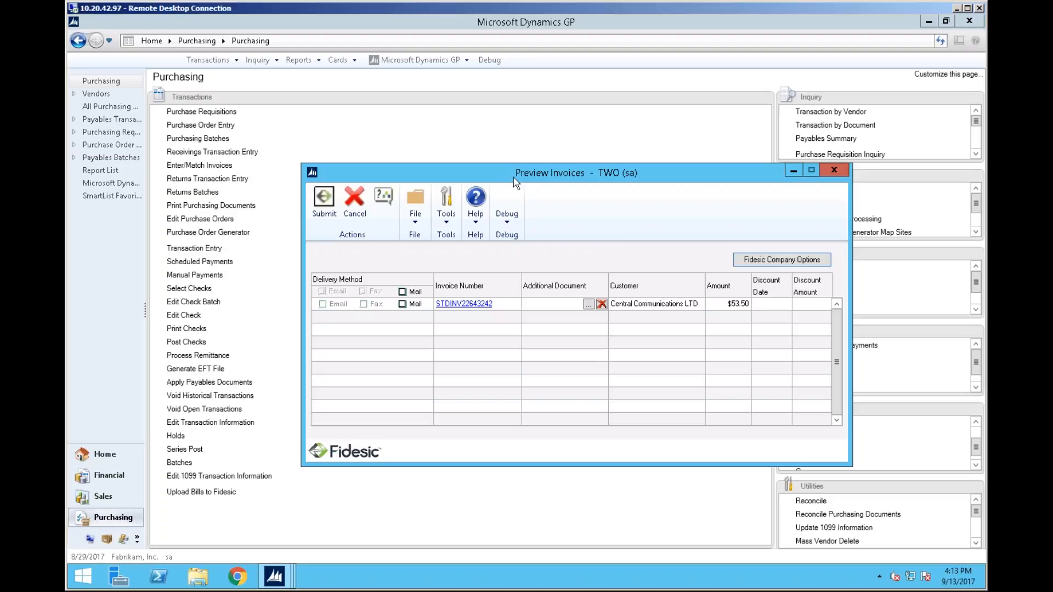
drag(514, 178, 573, 172)
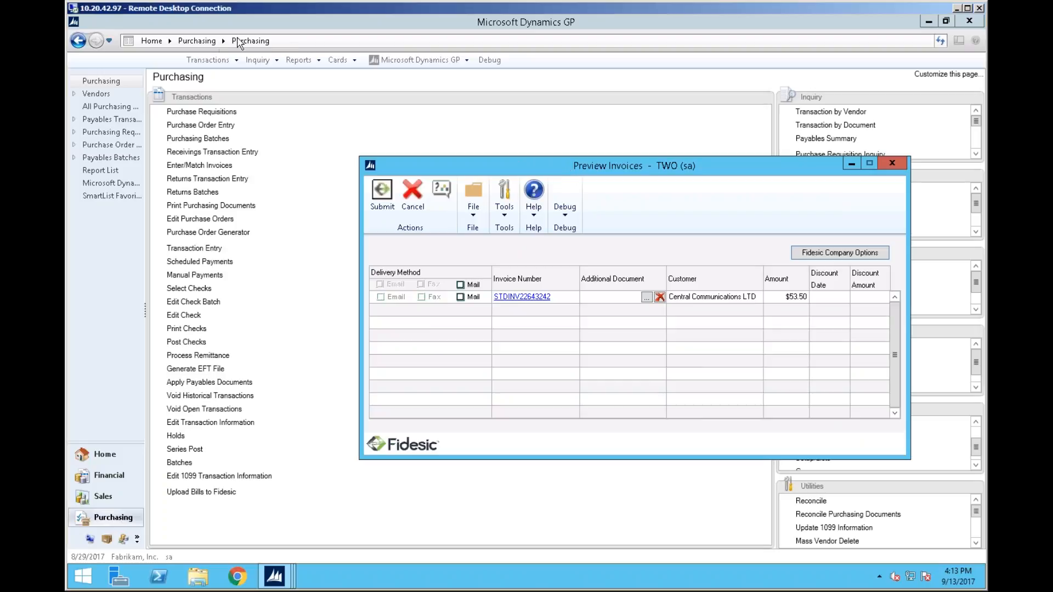
Open Receivables Transaction Entry and start a new Sales / Invoices document
click(214, 60)
mouse_move(244, 90)
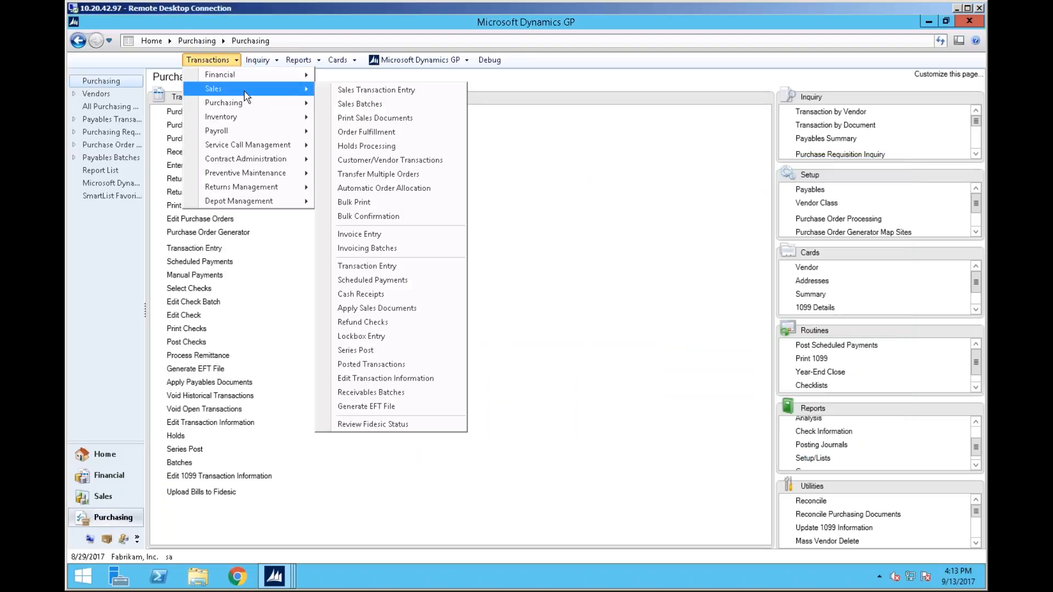
click(436, 267)
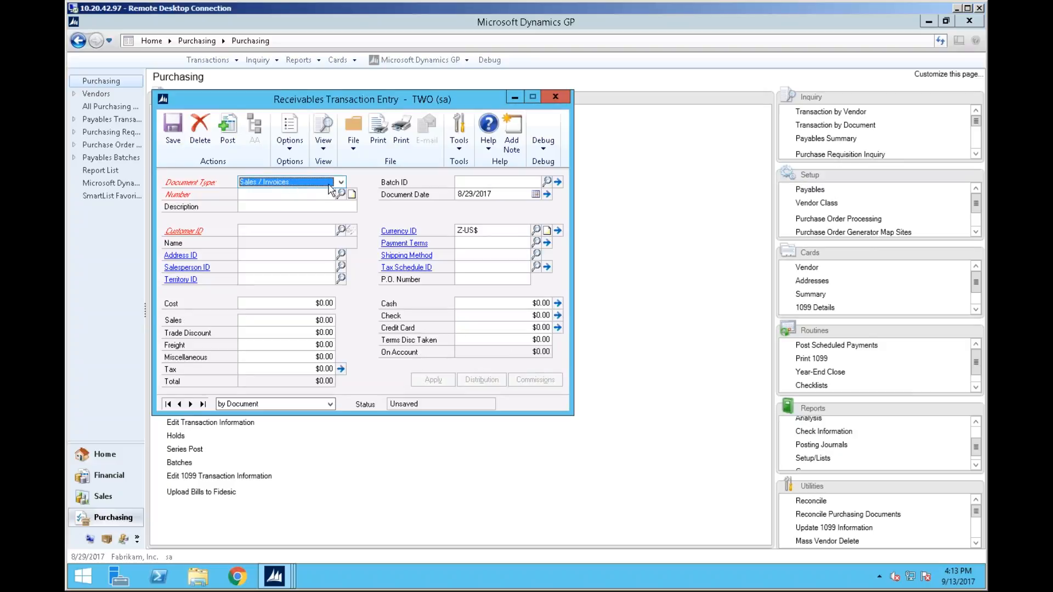
key(Tab)
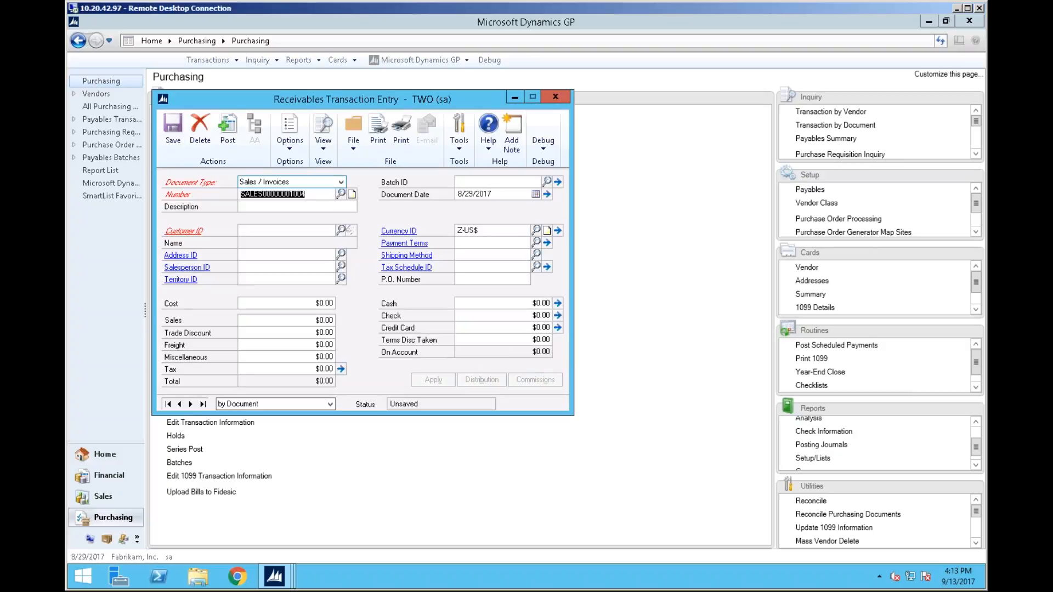
click(340, 182)
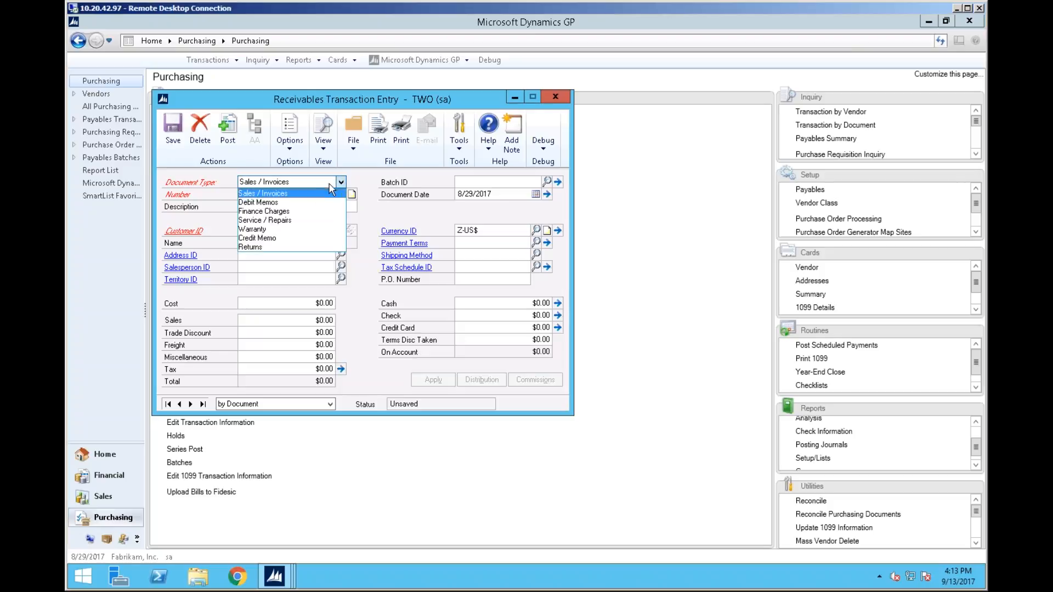
click(312, 194)
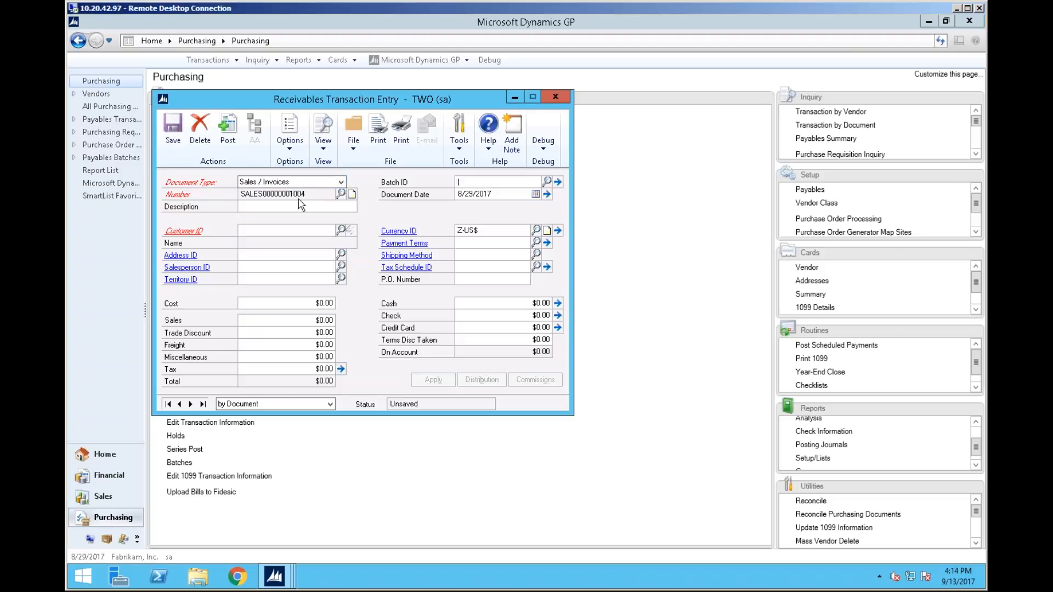
Set the invoice's customer to CENTRALC0001 and cancel the exchange rate prompt
click(291, 232)
text(CE)
click(296, 243)
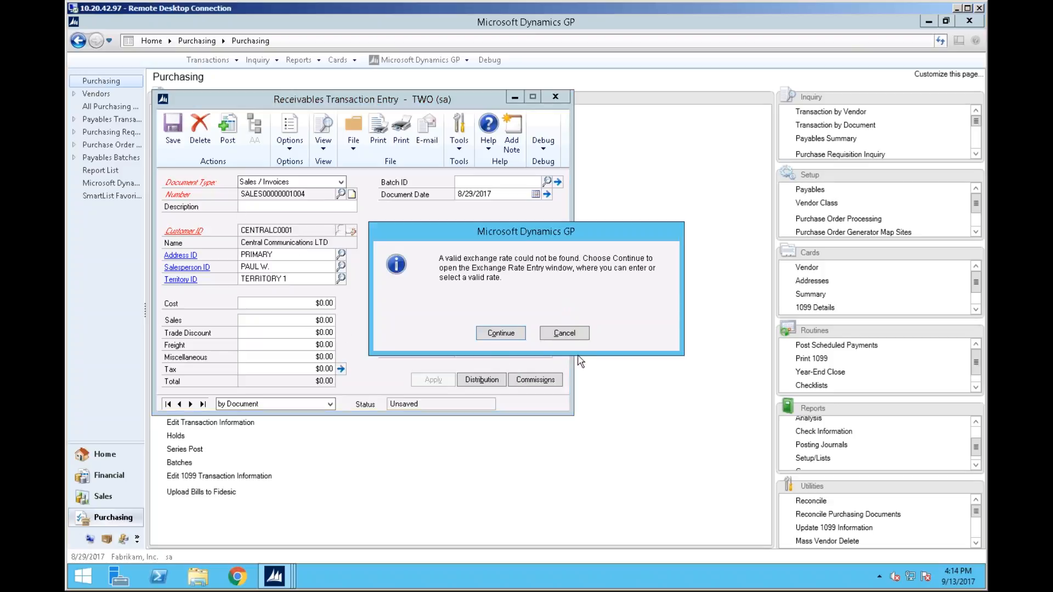
click(575, 336)
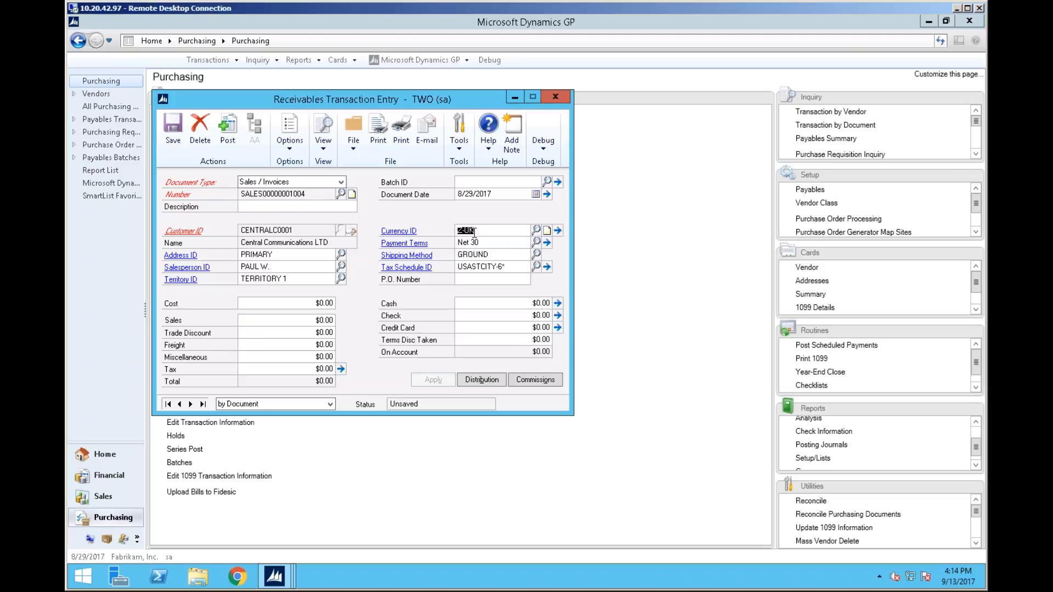
Select Z-US$ as the invoice's currency from the currency lookup
key(BackSpace)
click(536, 230)
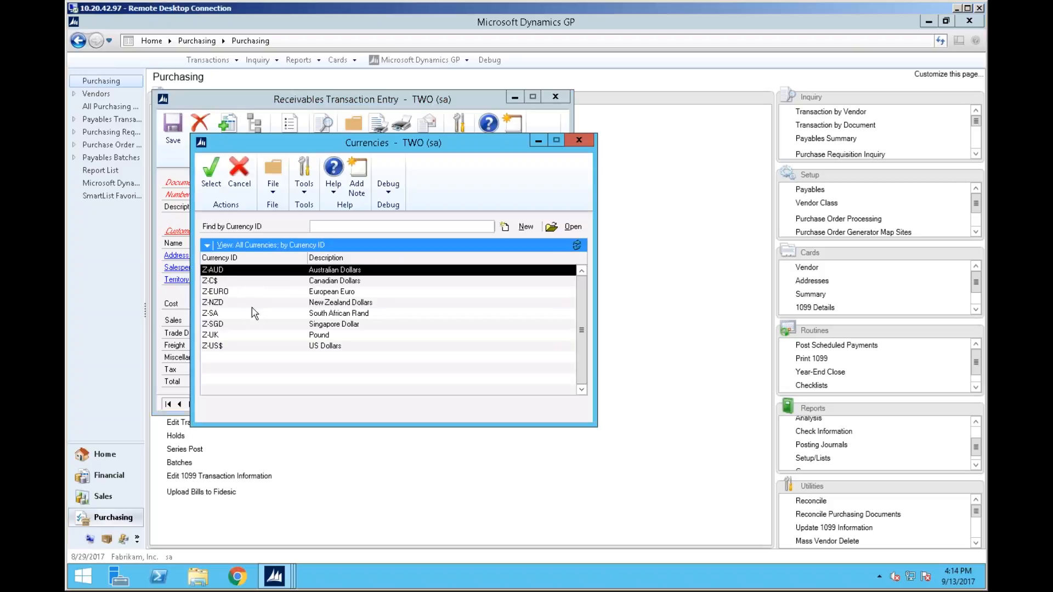
click(250, 346)
click(211, 170)
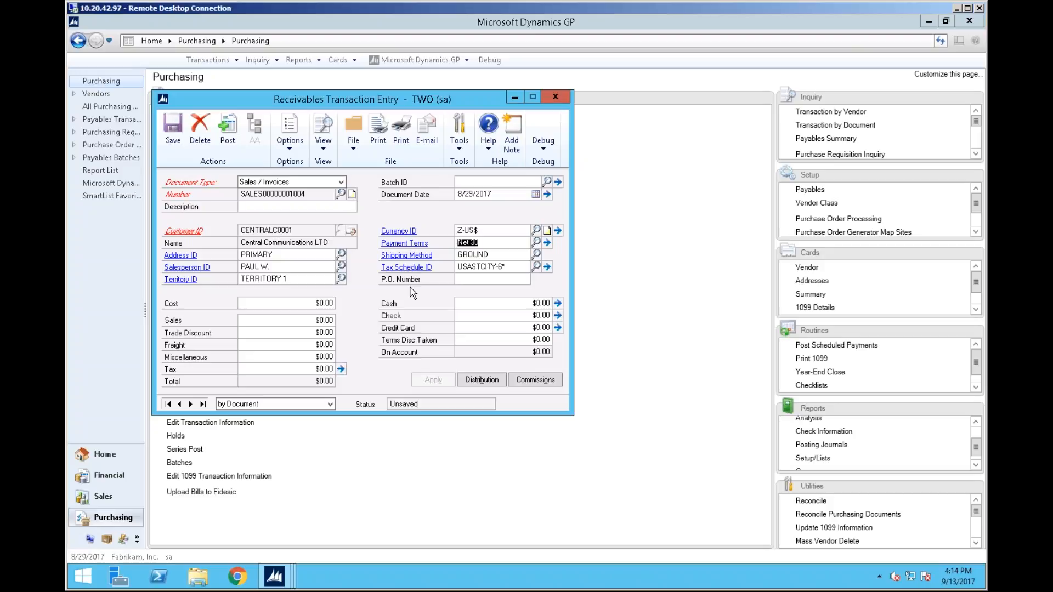
click(290, 149)
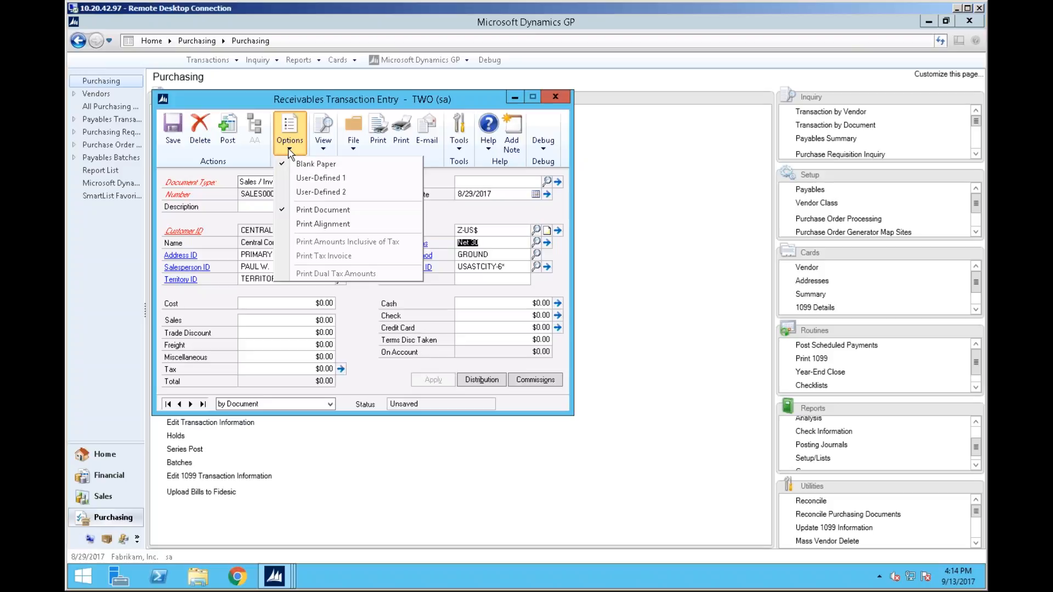
click(359, 103)
Enter a sales amount of 500.00 on the invoice
click(509, 184)
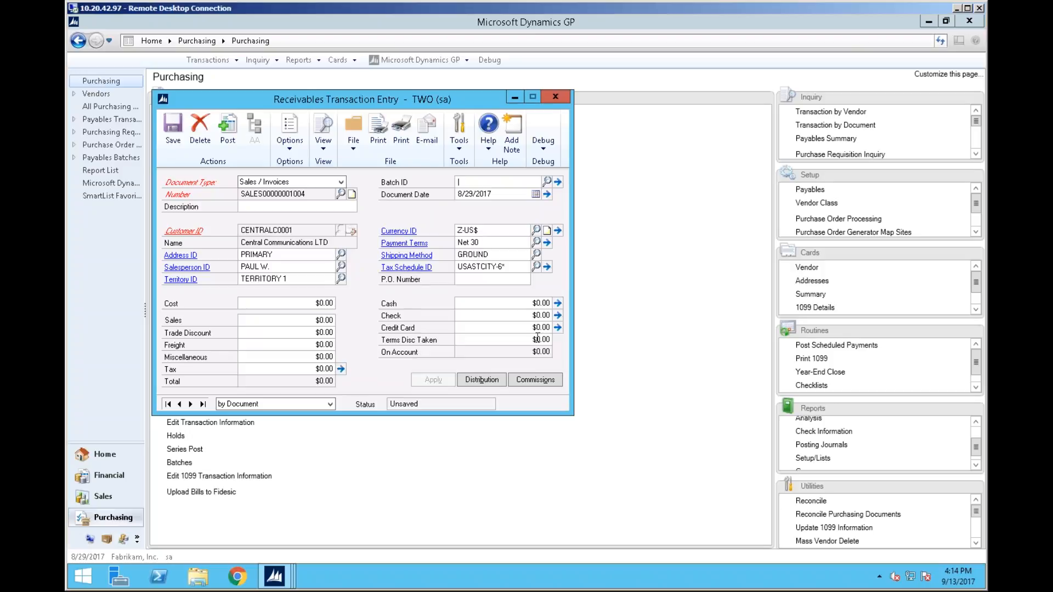
key(Tab)
key(Tab)
key(Tab)
key(Tab)
key(Tab)
key(Tab)
key(Tab)
key(Tab)
key(Tab)
key(Tab)
text(50000)
key(Tab)
key(shift+Tab)
key(BackSpace)
key(Tab)
text(500.00)
key(Tab)
Assign the invoice to a new batch NEW883 and add the batch
click(521, 181)
text(NEW)
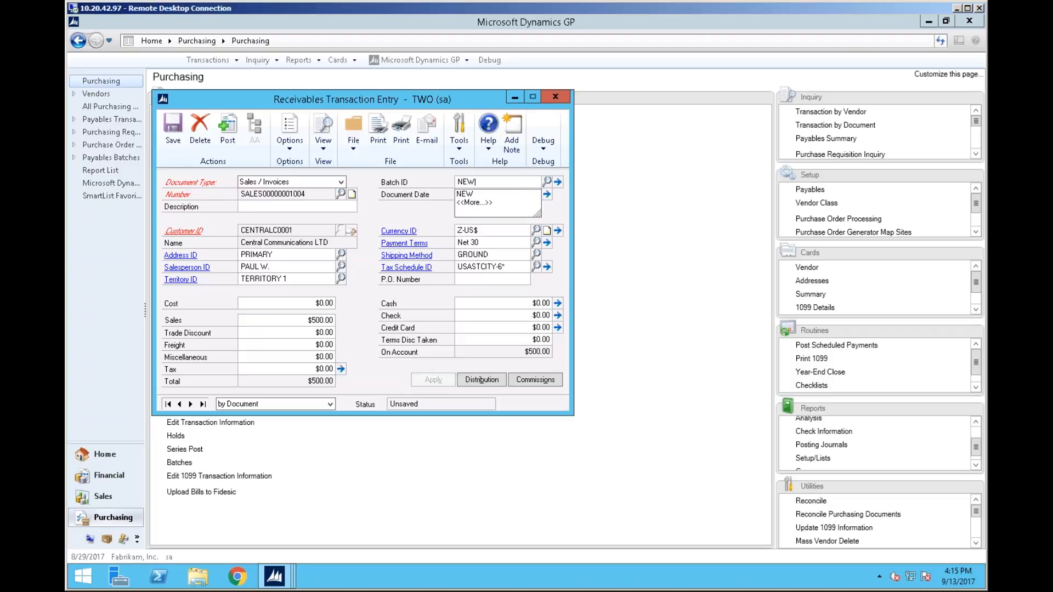
text(883)
key(Tab)
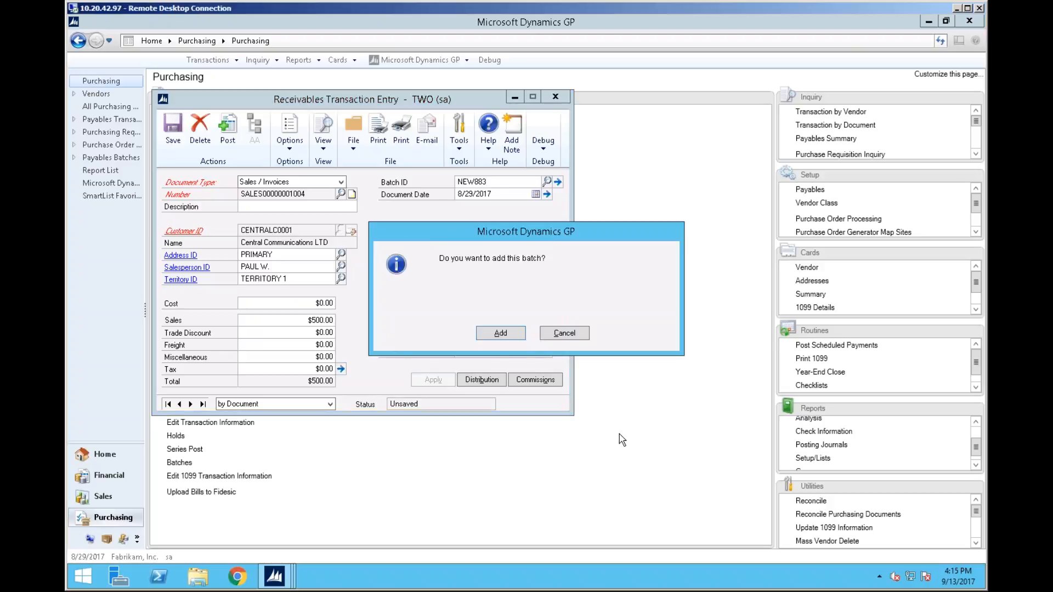
click(496, 334)
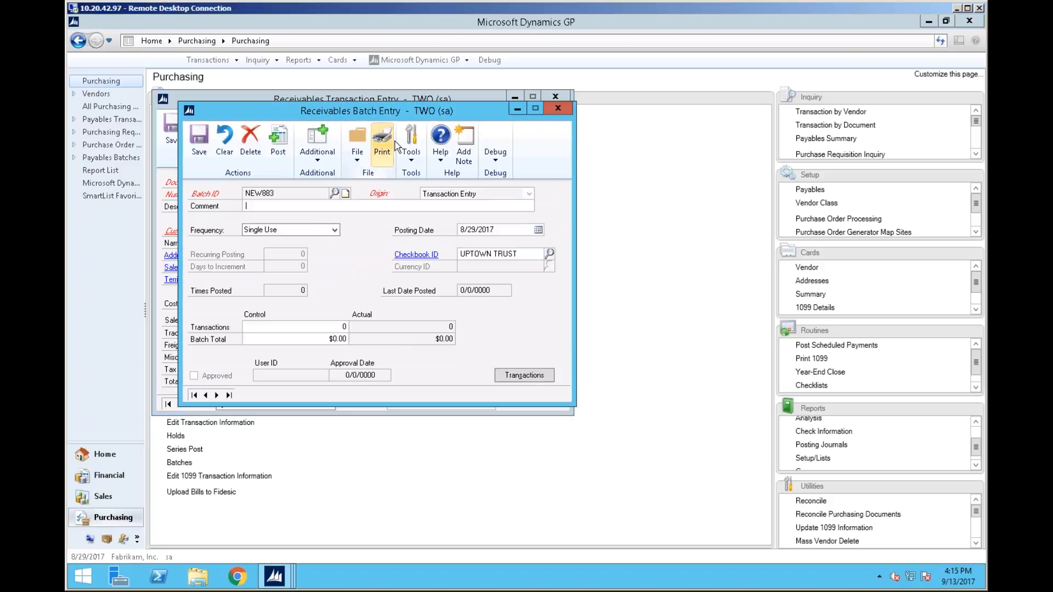
drag(801, 240, 880, 294)
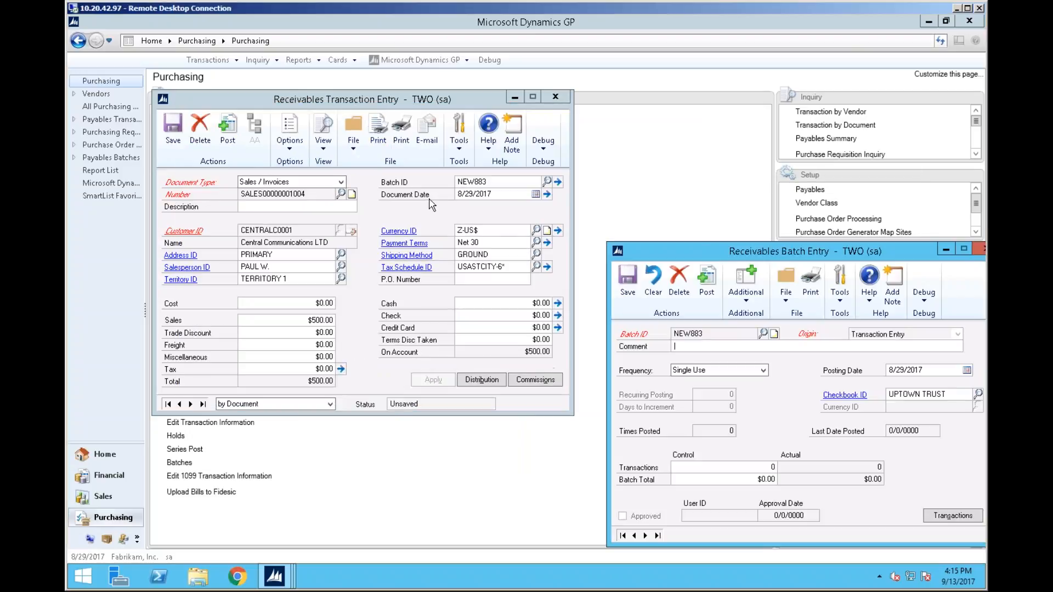
Confirm batch NEW883 for the invoice and save the invoice
click(466, 207)
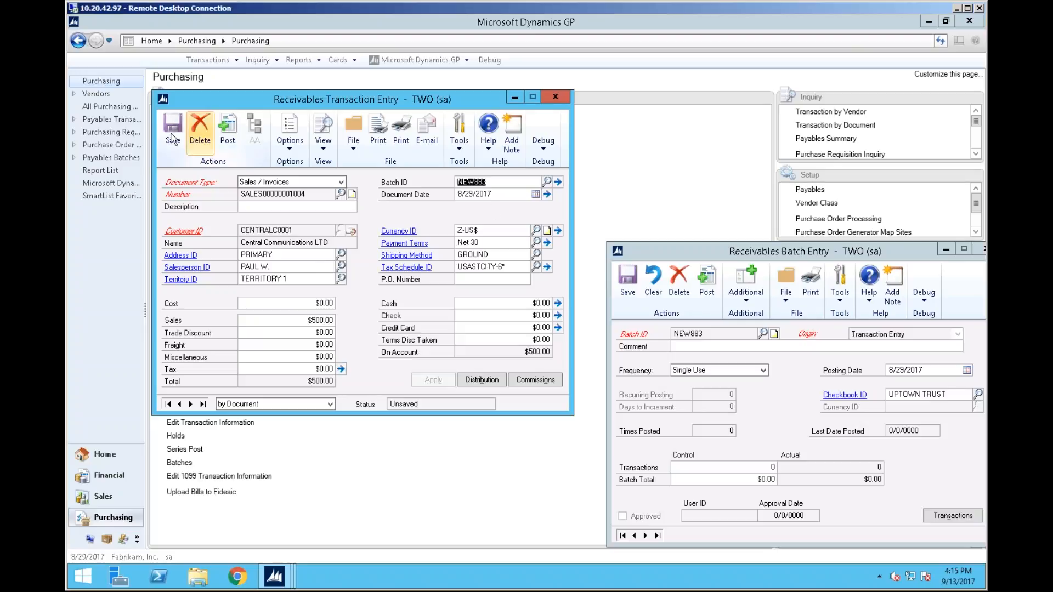
click(547, 183)
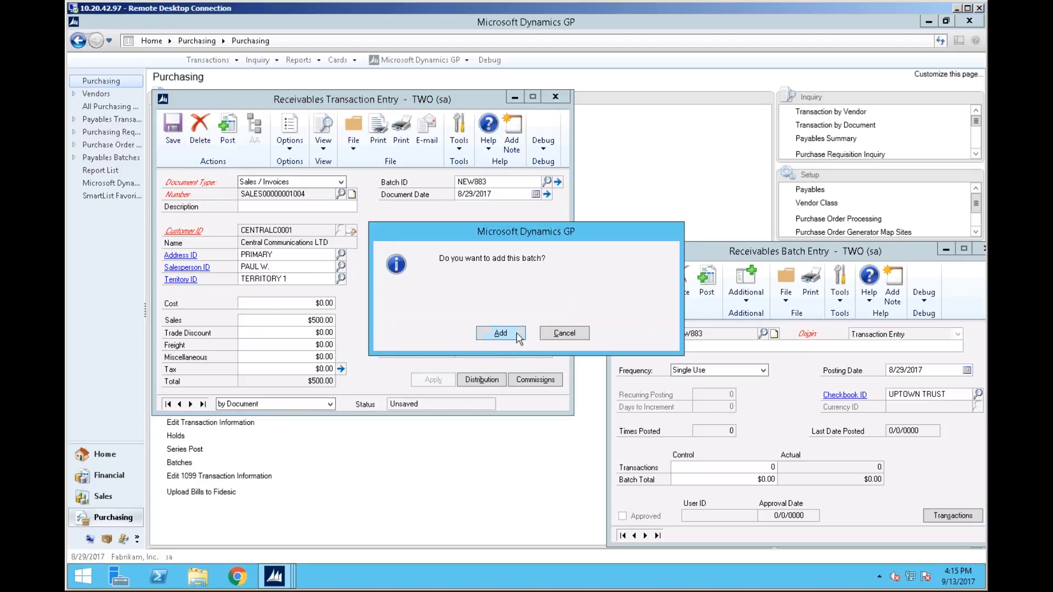
click(500, 333)
click(654, 288)
click(570, 194)
key(ctrl+s)
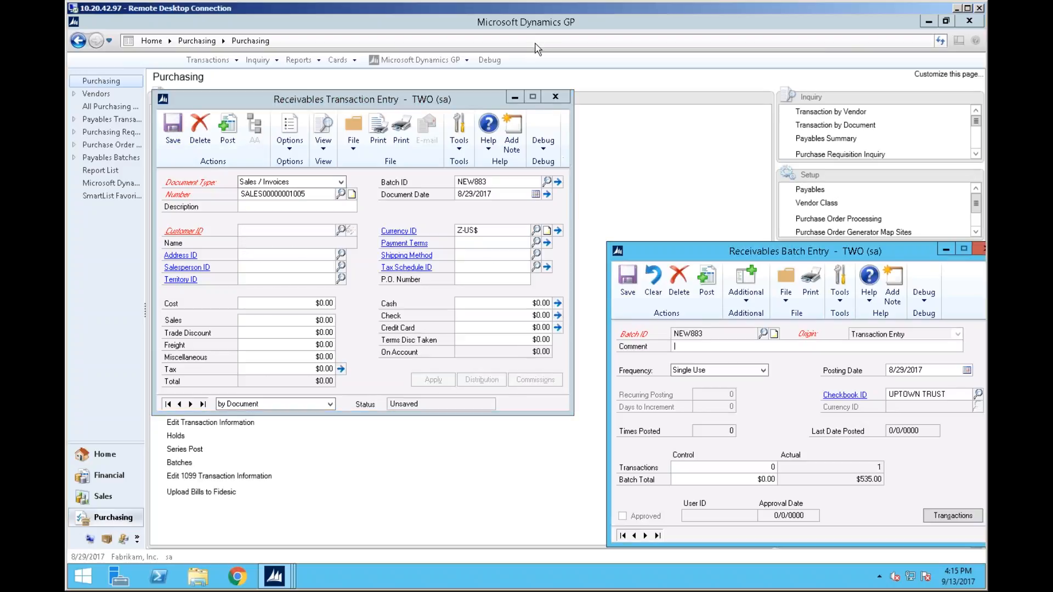
Close the transaction entry window and check the batch's Additional options
click(559, 98)
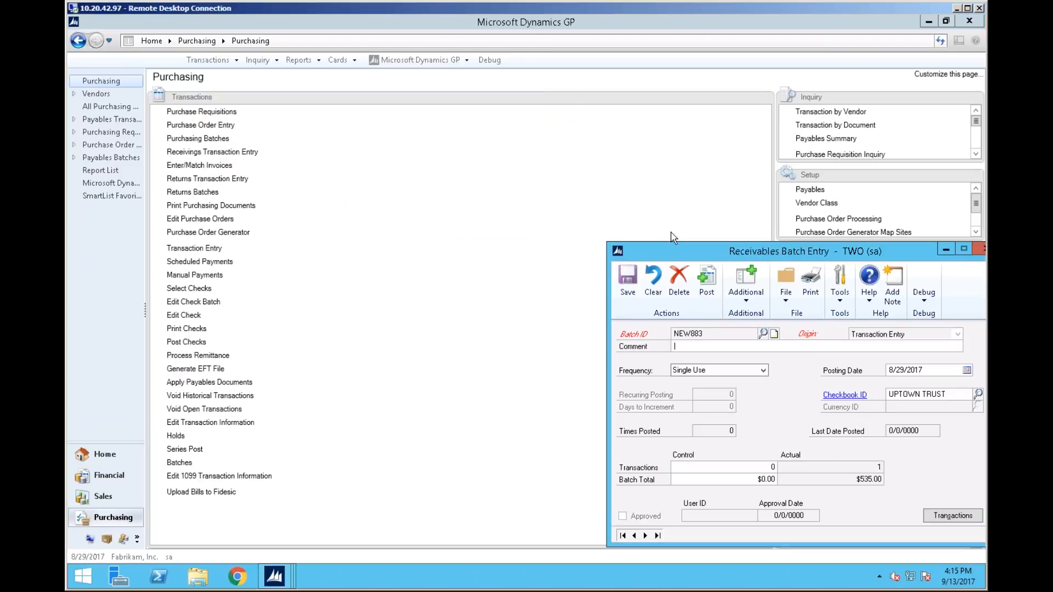
drag(732, 245, 345, 118)
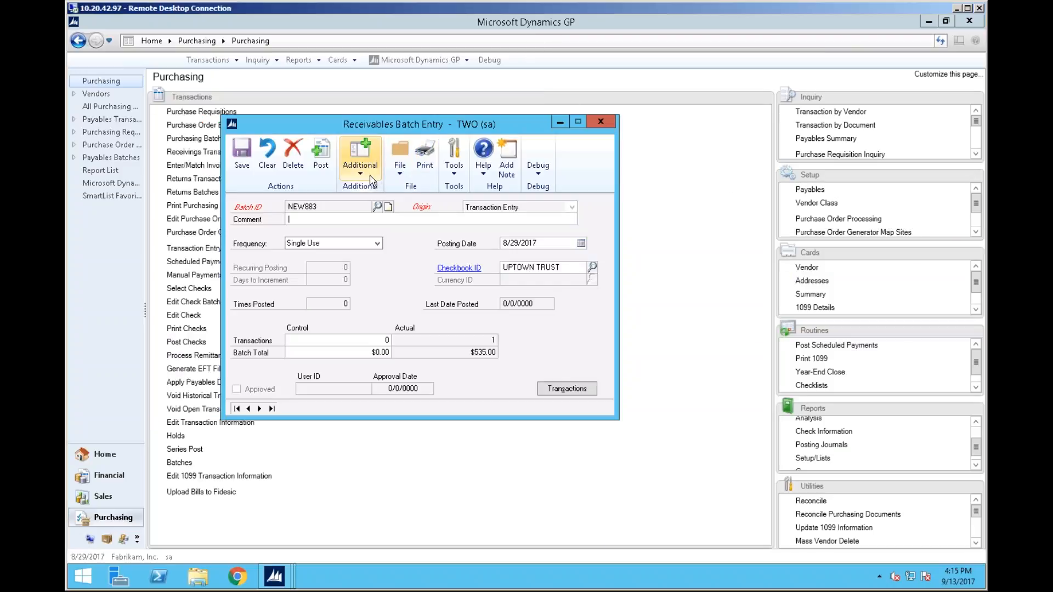
click(371, 174)
click(402, 122)
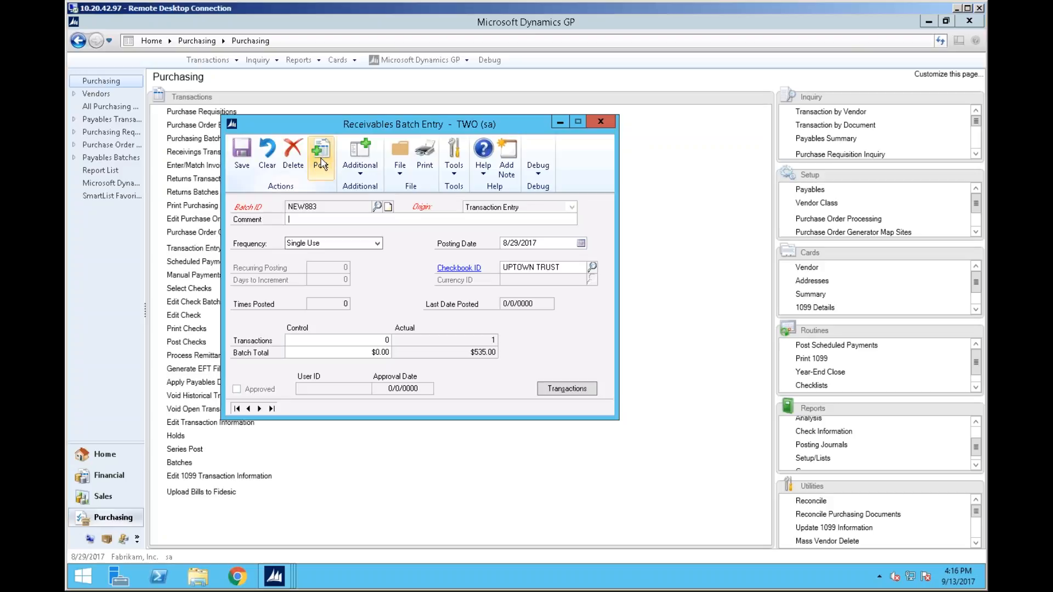
Post batch NEW883, cancelling the posting report destination
click(322, 163)
click(649, 405)
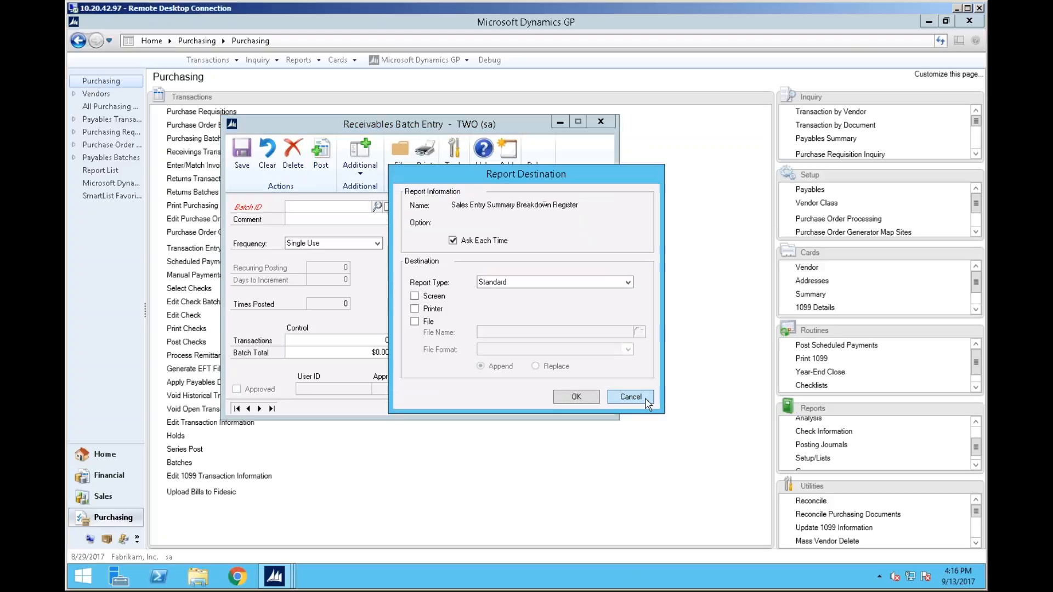
click(648, 405)
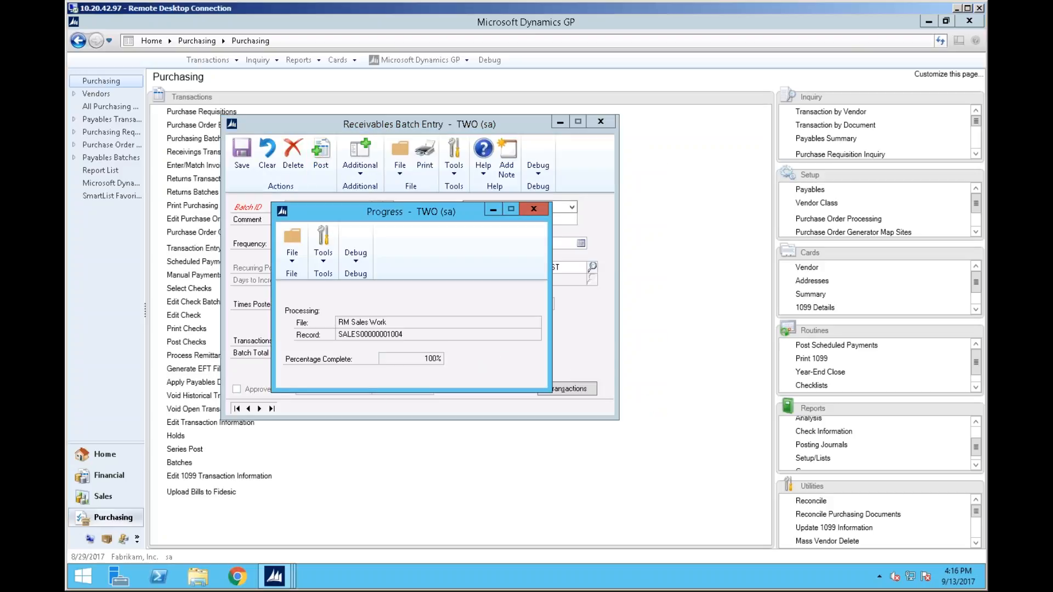
Enter the Fidesic PIN in the login prompt and submit it
click(596, 303)
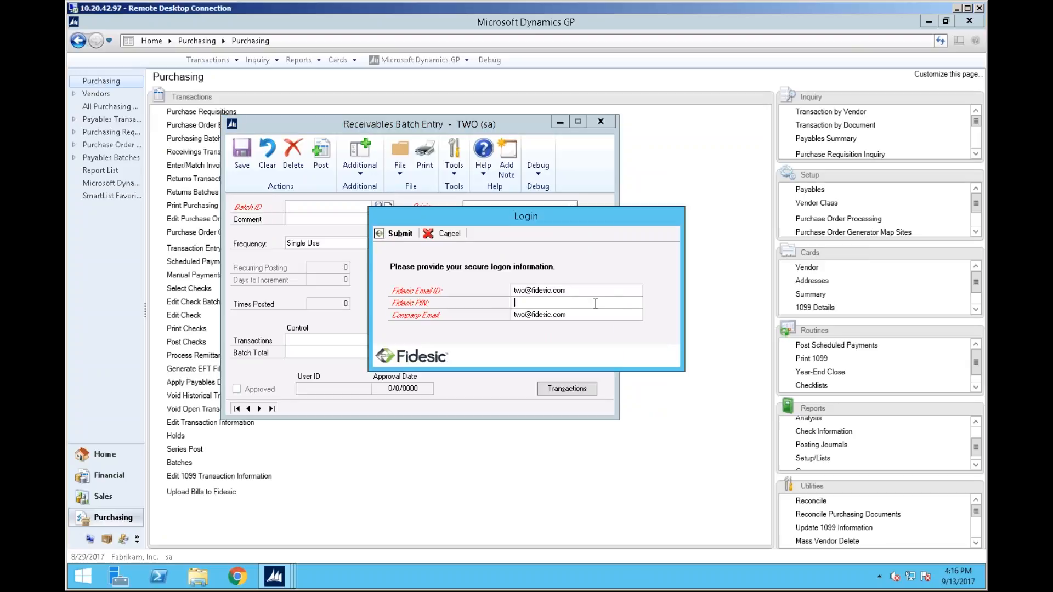
text(•••••••••••)
click(403, 236)
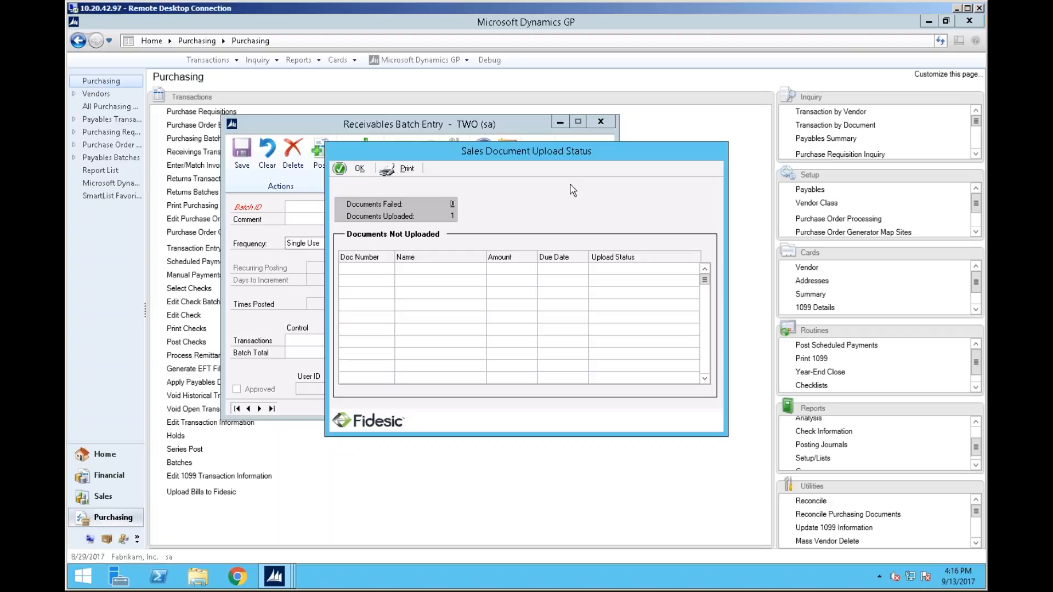
Close the Sales Document Upload Status window and the Receivables Batch Entry window
drag(497, 155, 702, 151)
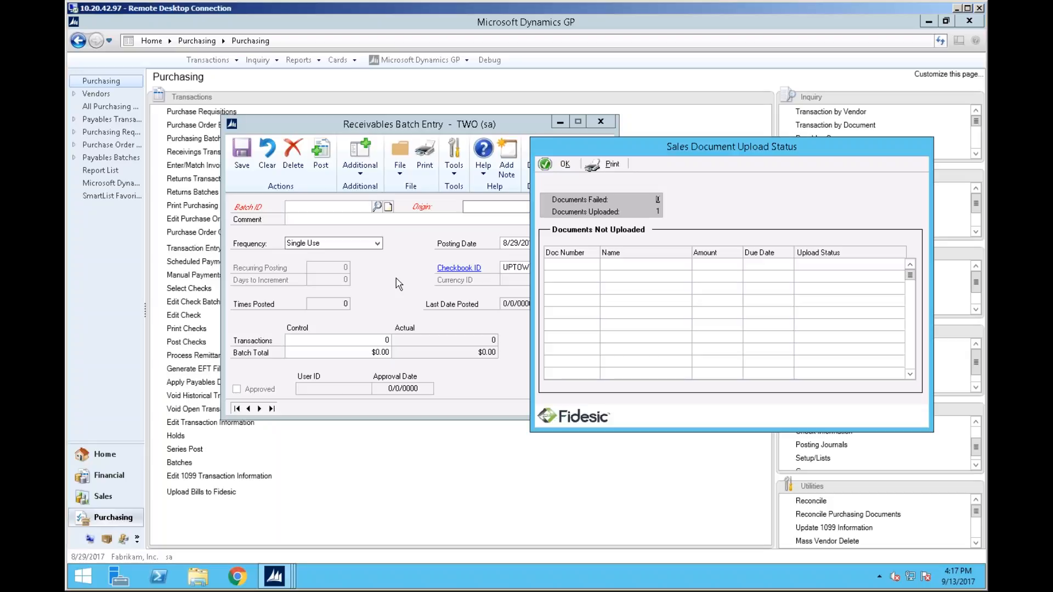
click(556, 167)
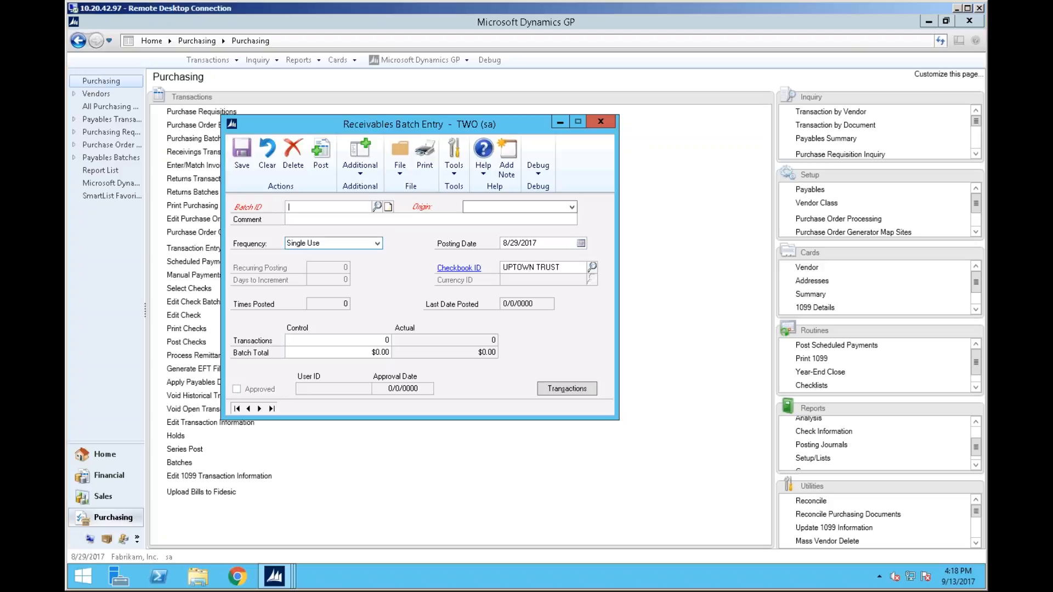
click(604, 121)
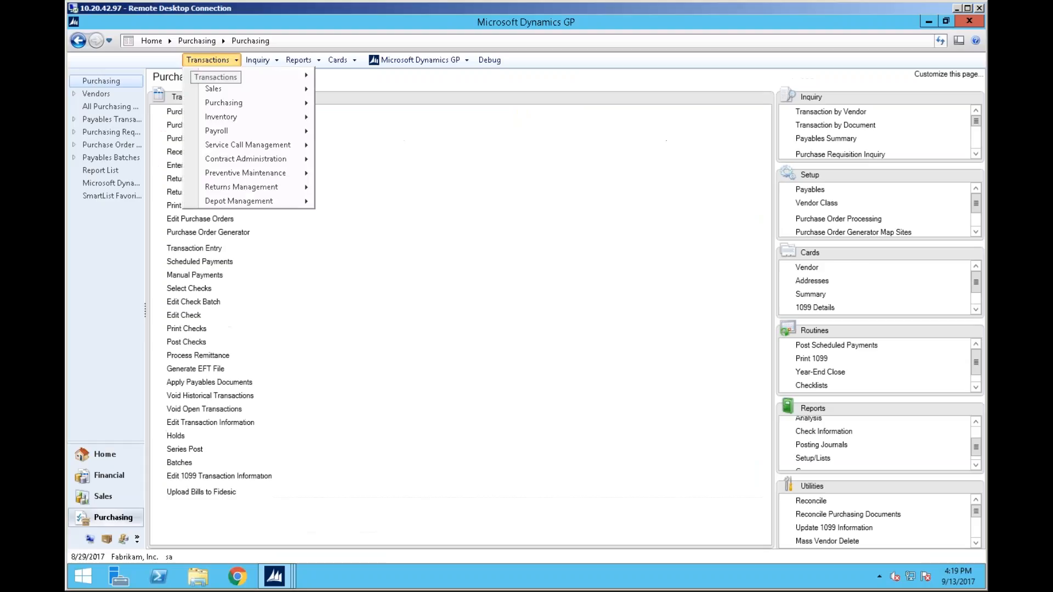
Open the Fidesic Receivable Status window from the sales transactions, review the failed documents, and close it
mouse_move(240, 76)
click(223, 61)
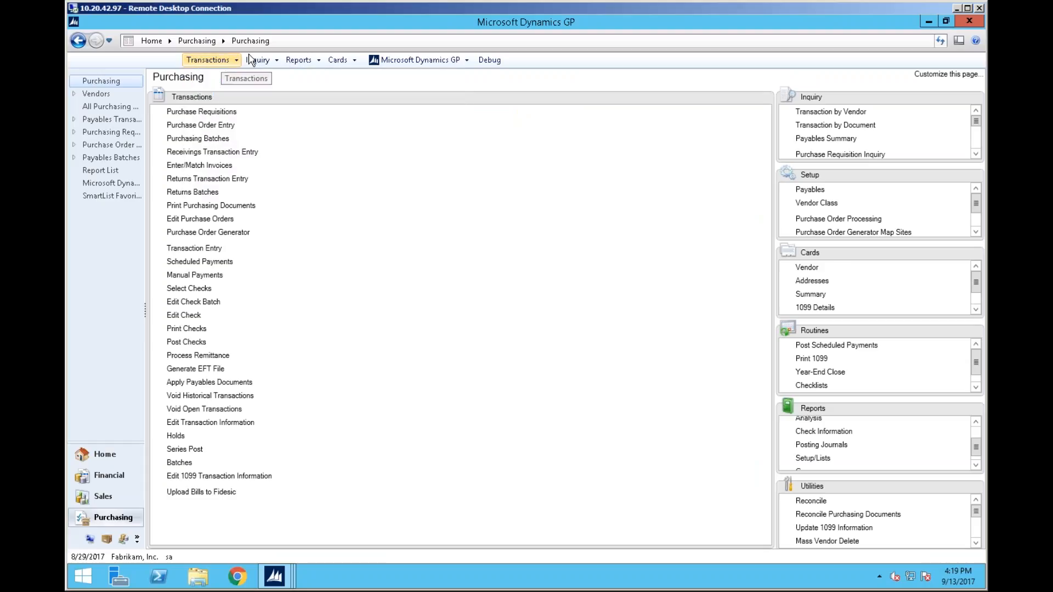
click(223, 62)
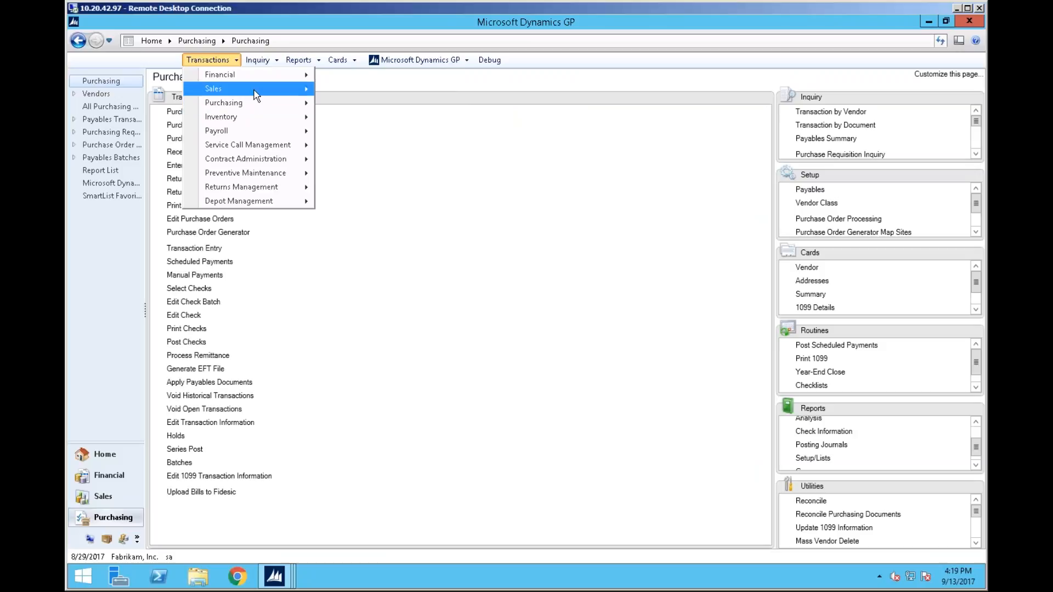
mouse_move(254, 92)
click(426, 426)
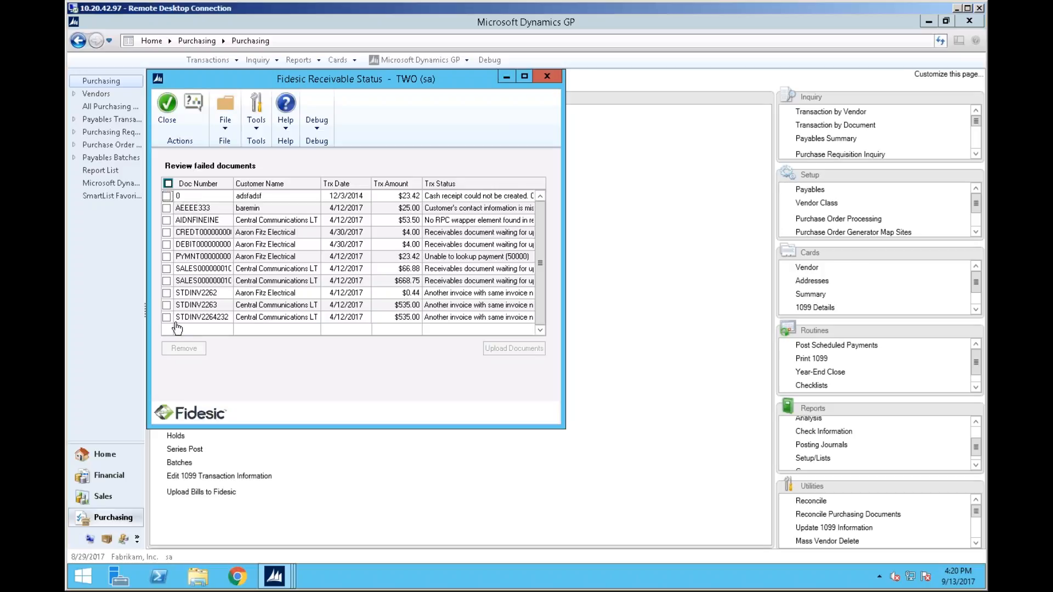
click(168, 183)
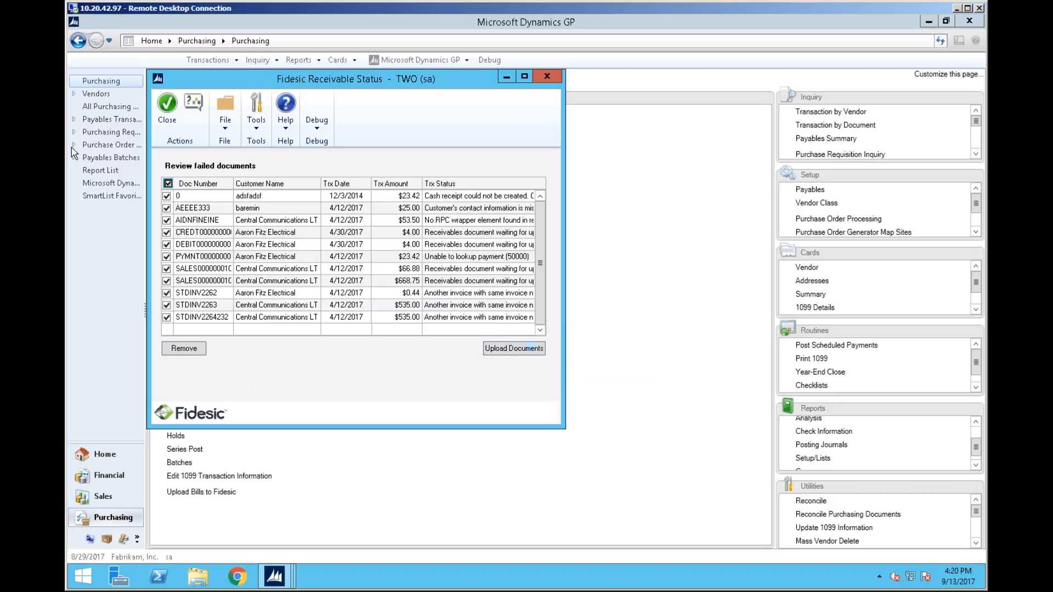
click(168, 184)
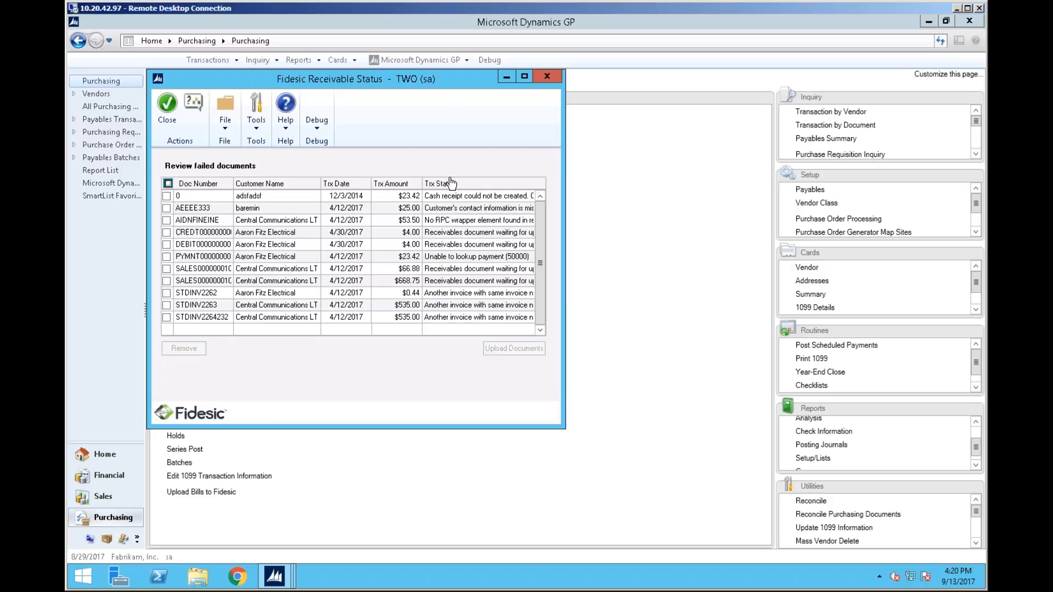
click(548, 75)
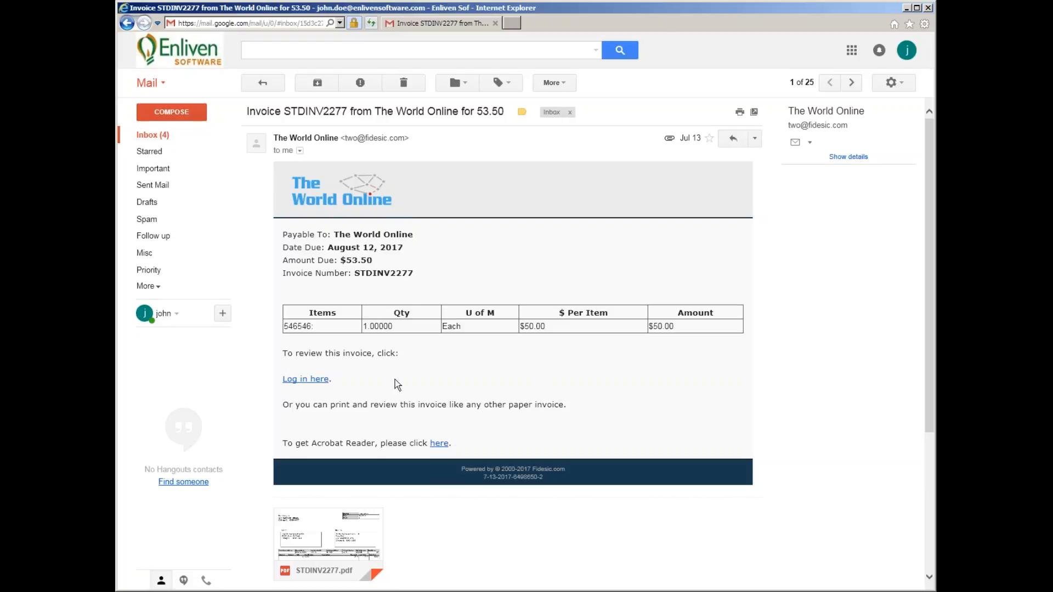
In the e-mailed invoice, preview the STDINV2277.pdf attachment and follow the link to the Fidesic login page
scroll(499, 315, down, 4)
scroll(499, 320, up, 4)
click(358, 545)
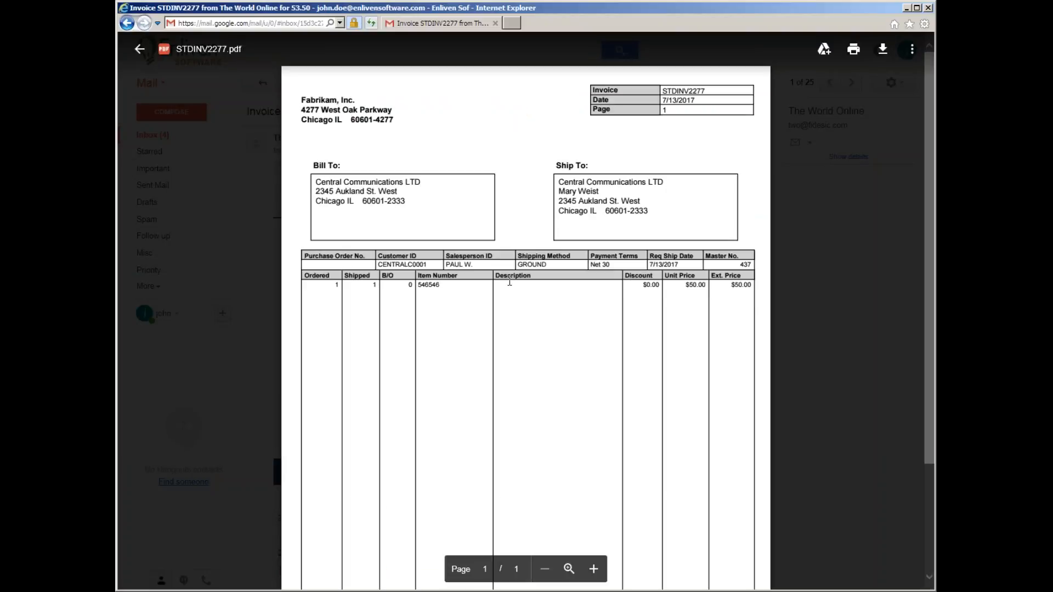
click(817, 258)
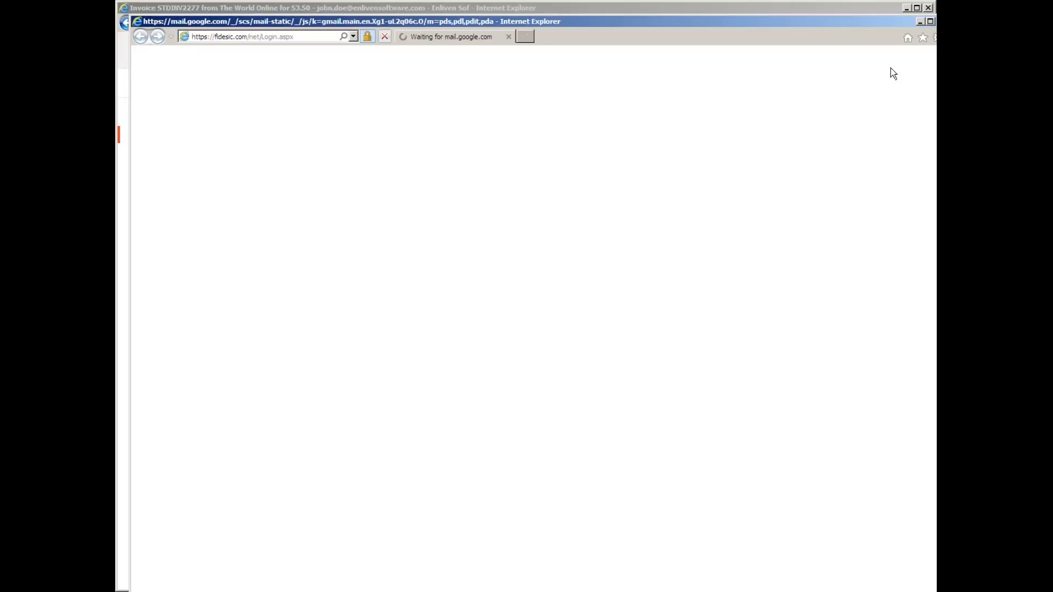
click(942, 22)
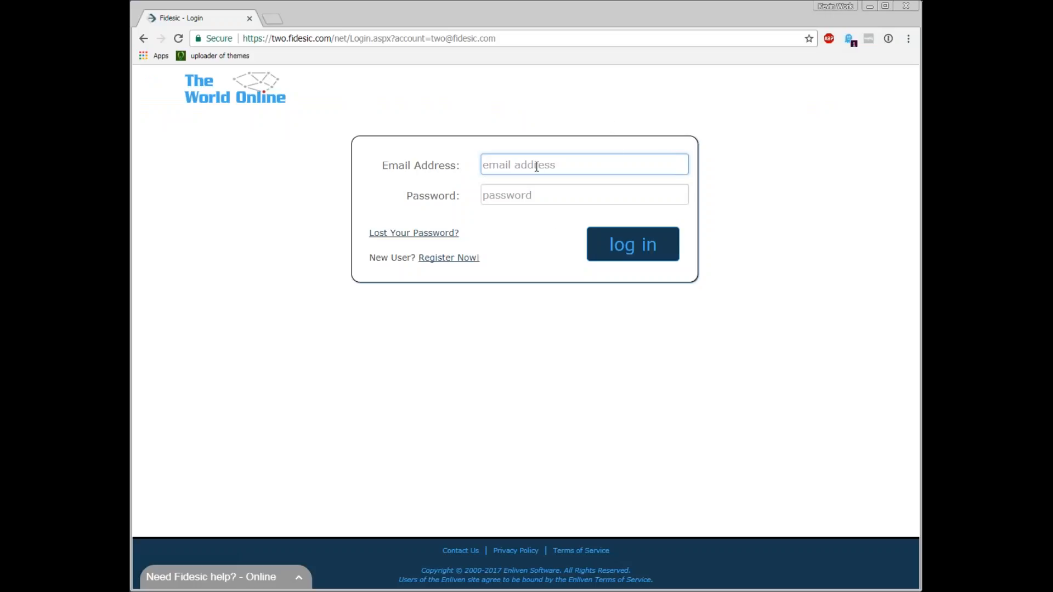
Open the Fidesic Register Now sign-up page, review its account setup fields, and return to the login page
click(537, 166)
click(541, 213)
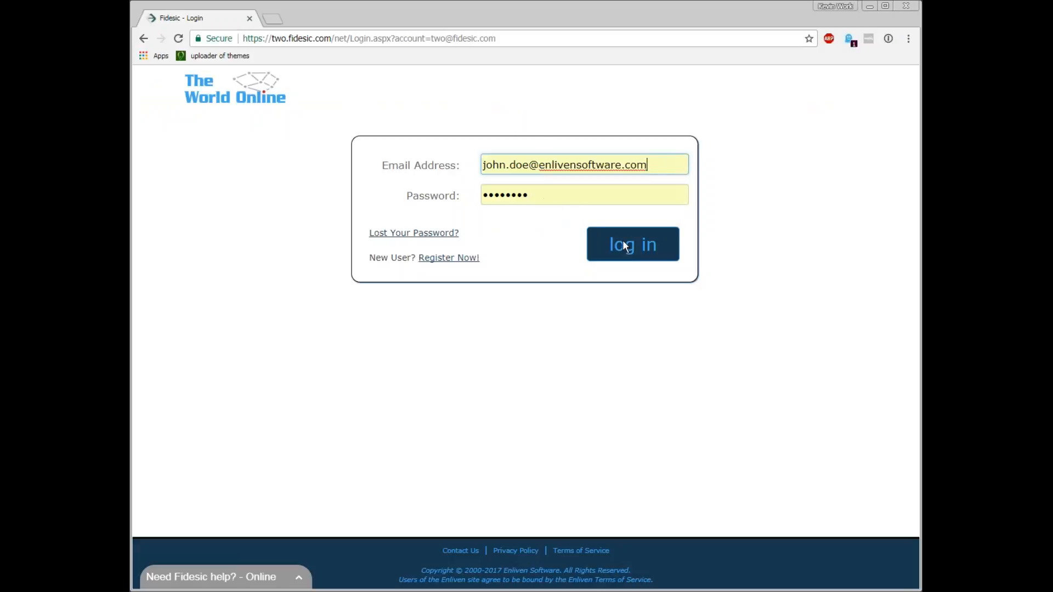
click(459, 259)
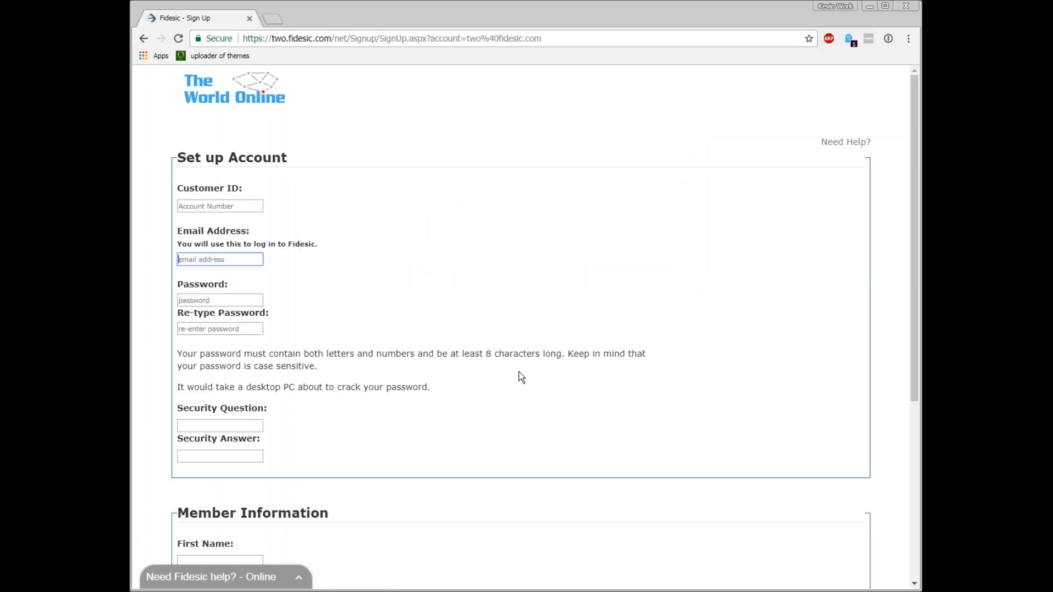
click(255, 208)
scroll(353, 383, down, 2)
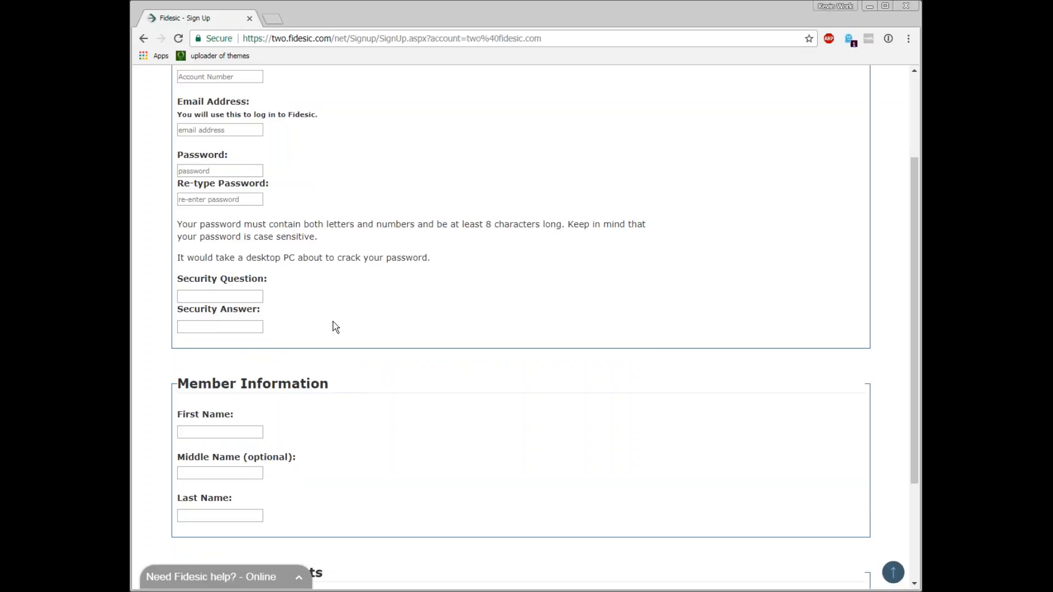
scroll(333, 321, down, 2)
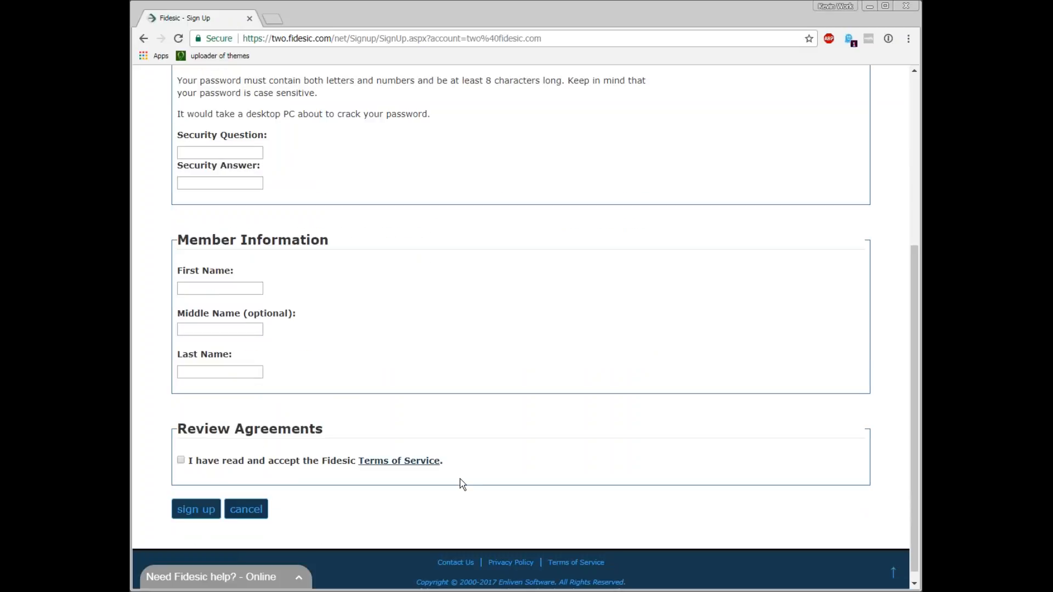
scroll(369, 384, up, 5)
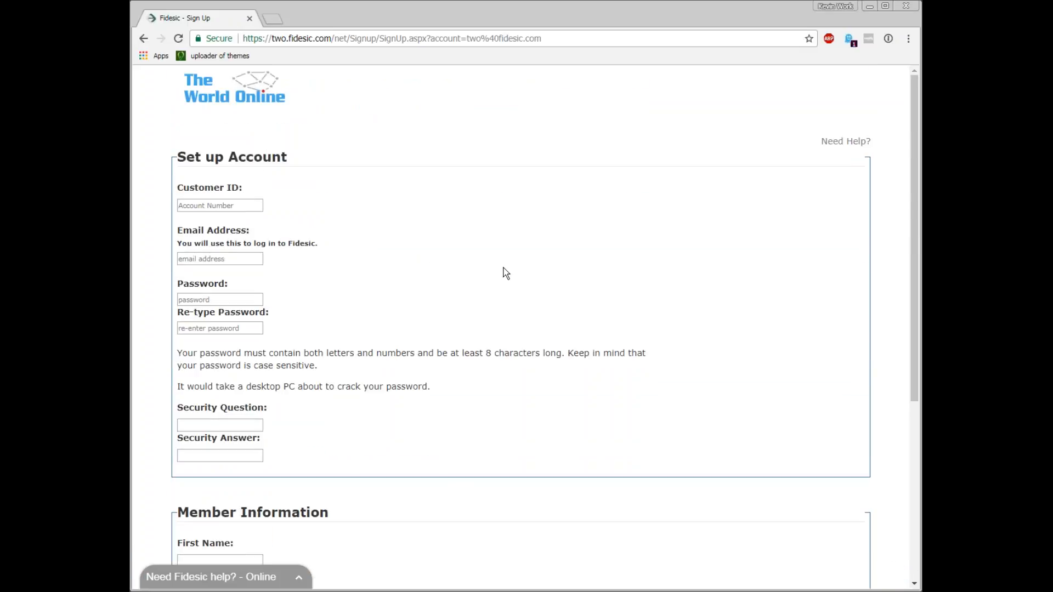
click(143, 39)
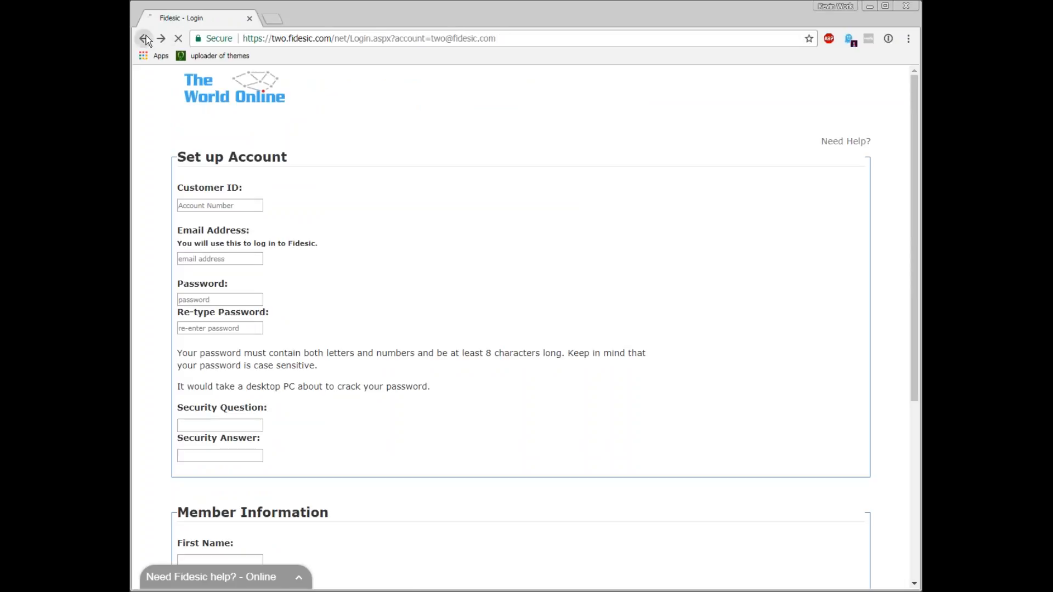
Log in to the customer's Fidesic portal with the saved e-mail address and password, minimizing the help chat
click(548, 163)
click(554, 210)
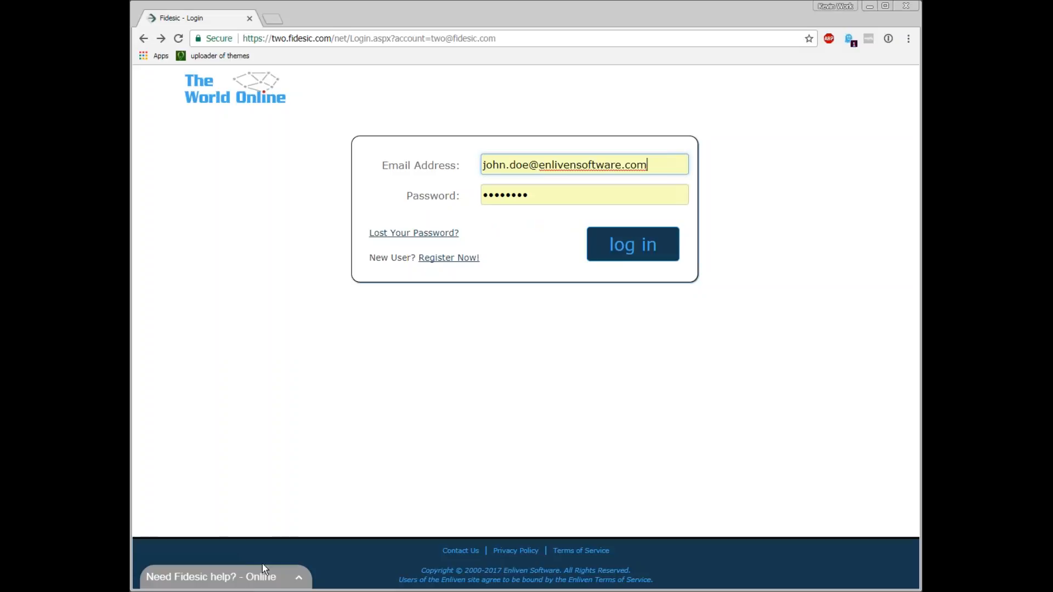
click(254, 581)
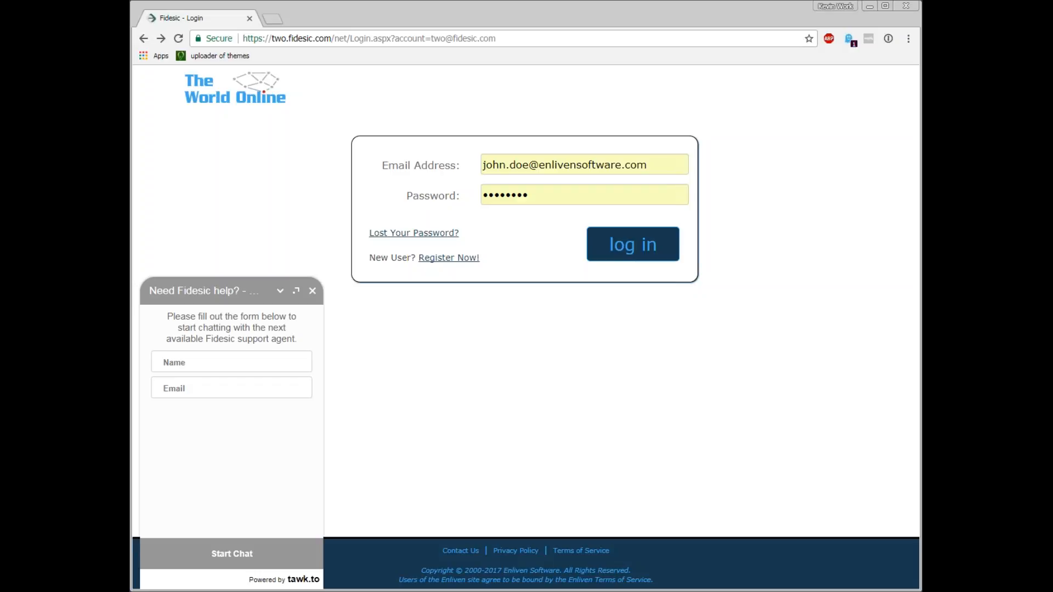
click(637, 254)
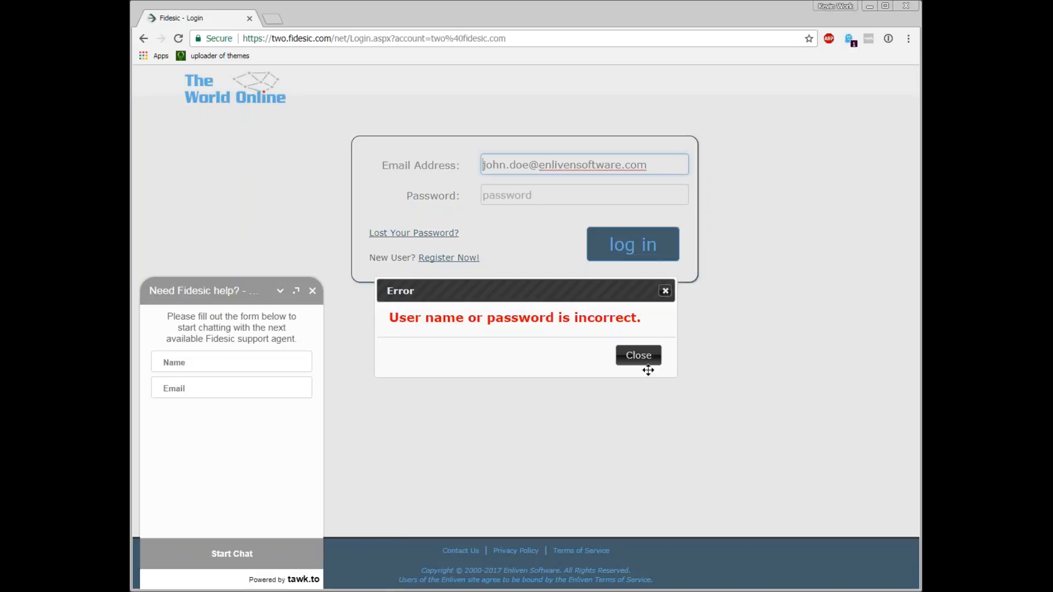
click(646, 357)
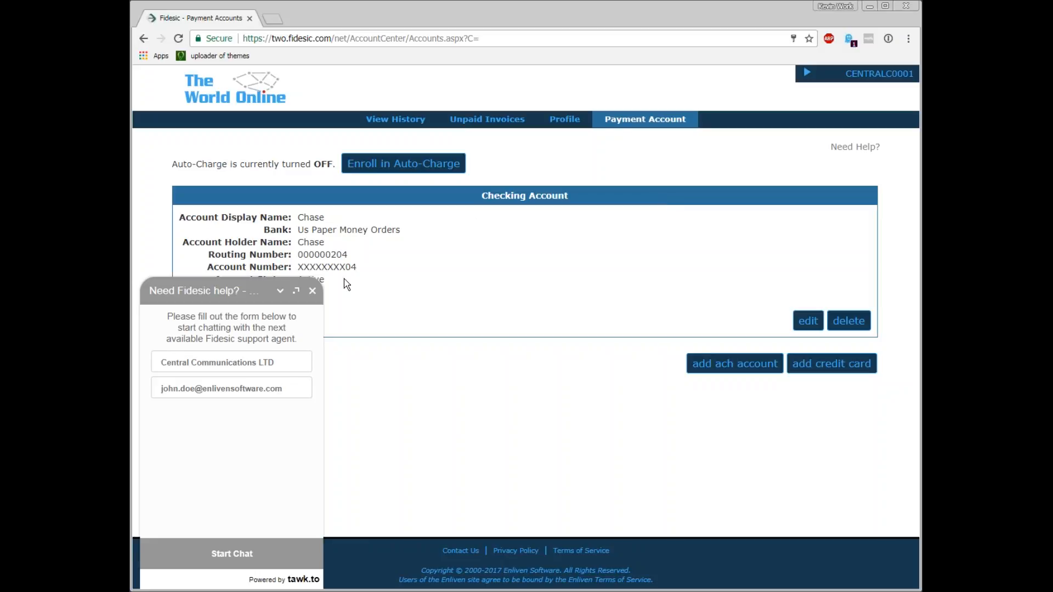
click(280, 290)
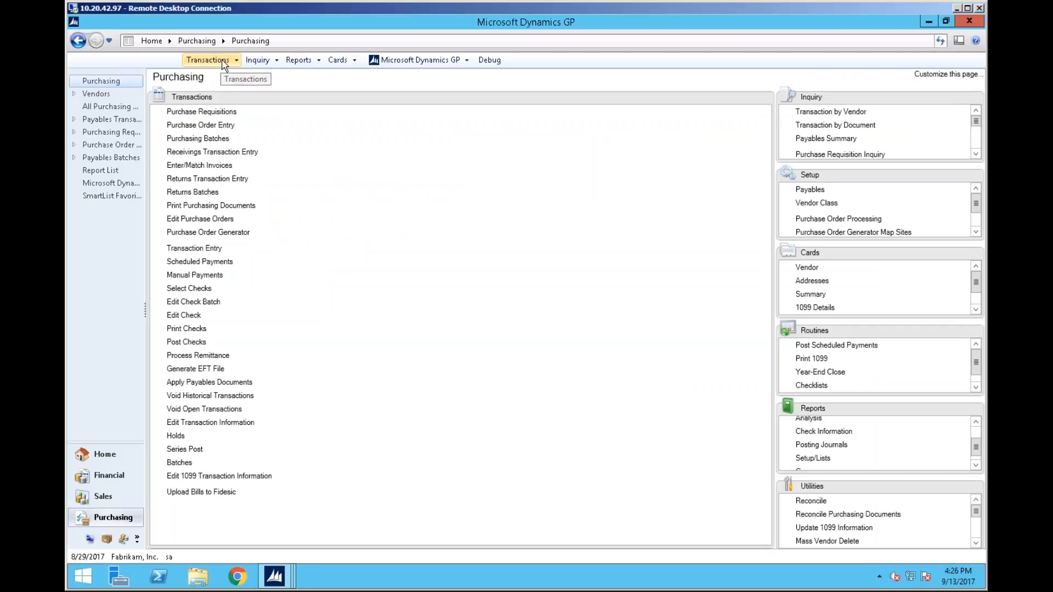
Open the Fidesic Company Options window from the company setup tools and move it aside
click(431, 64)
mouse_move(456, 123)
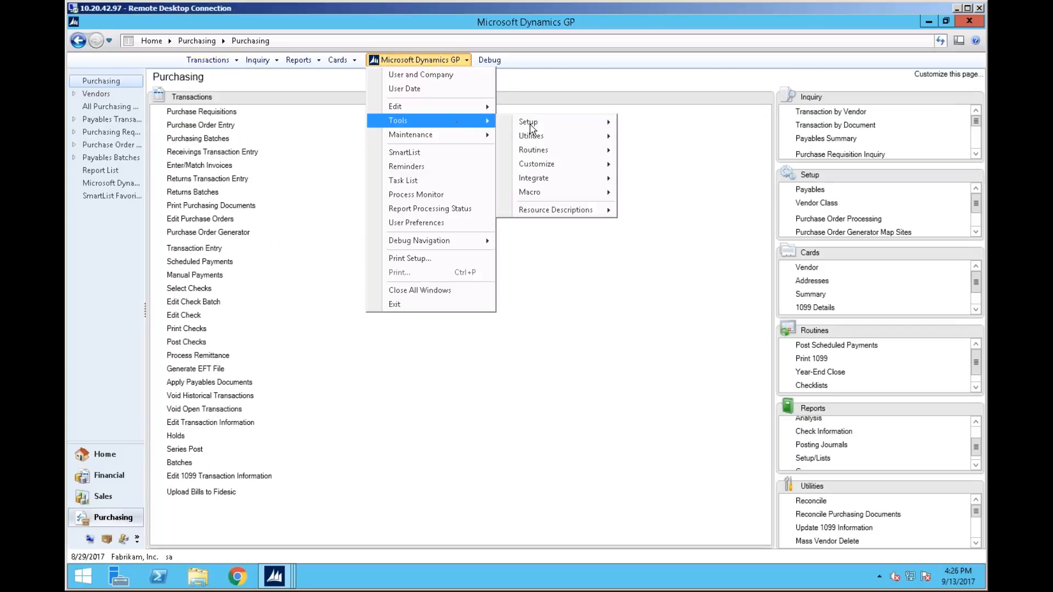
mouse_move(533, 129)
mouse_move(698, 157)
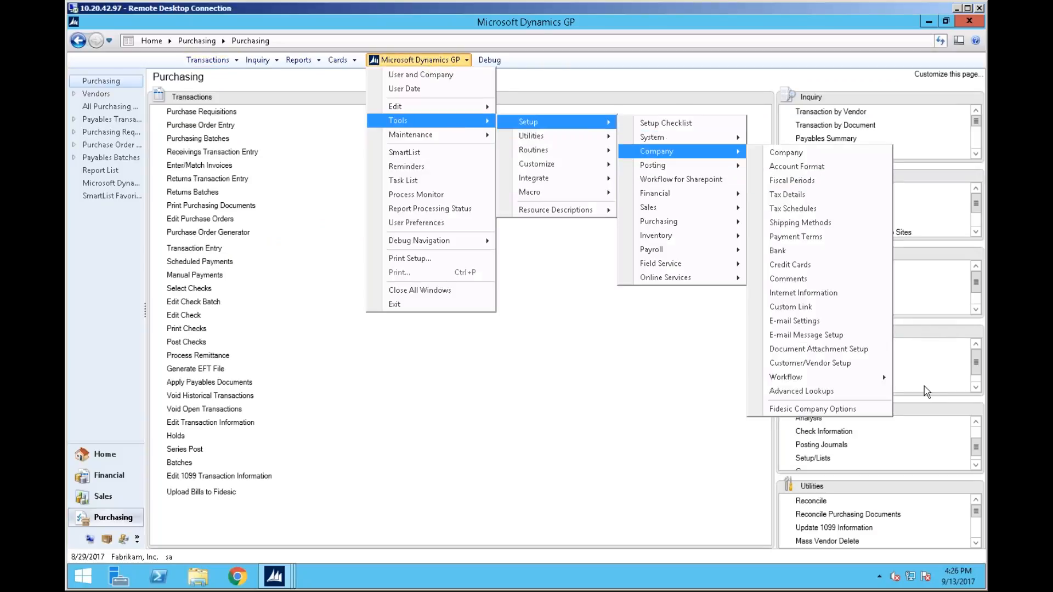
click(857, 411)
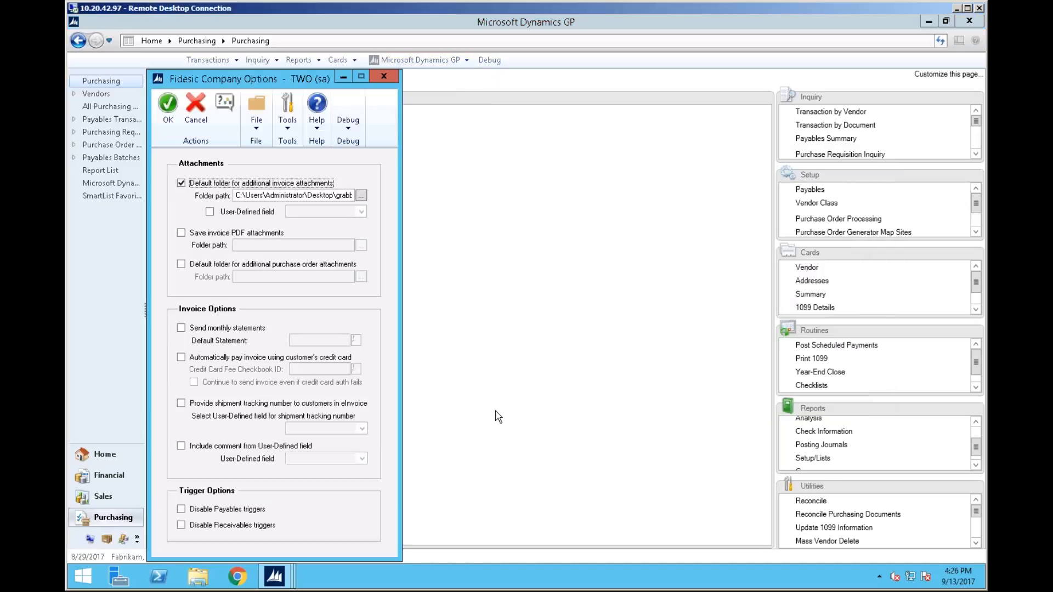
drag(284, 86, 434, 68)
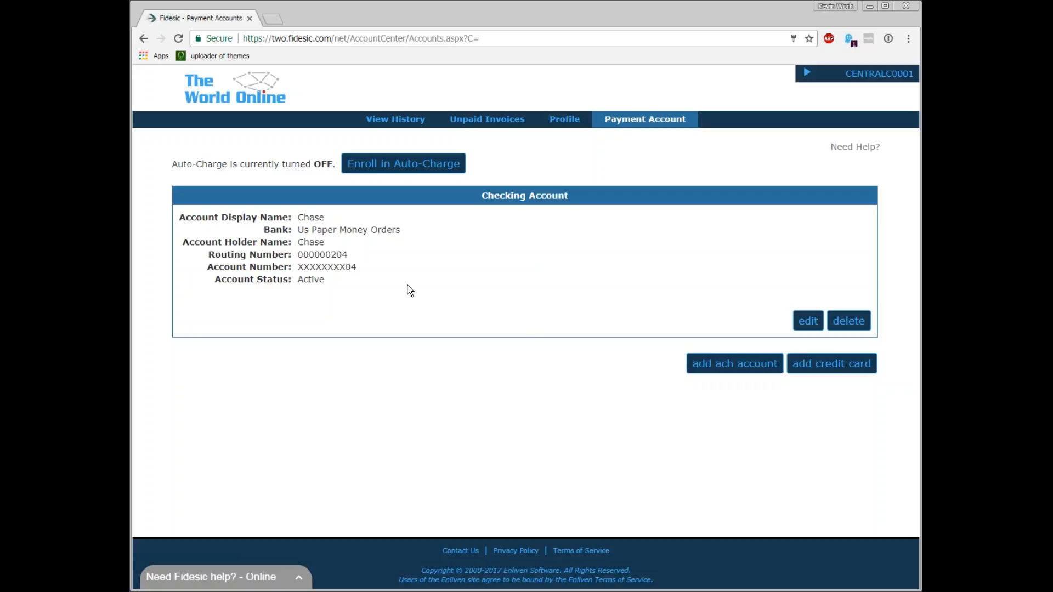
Set up Auto-Charge using the Chase account, charged immediately when invoiced, and tick Enroll in Auto-Charge Program
click(812, 363)
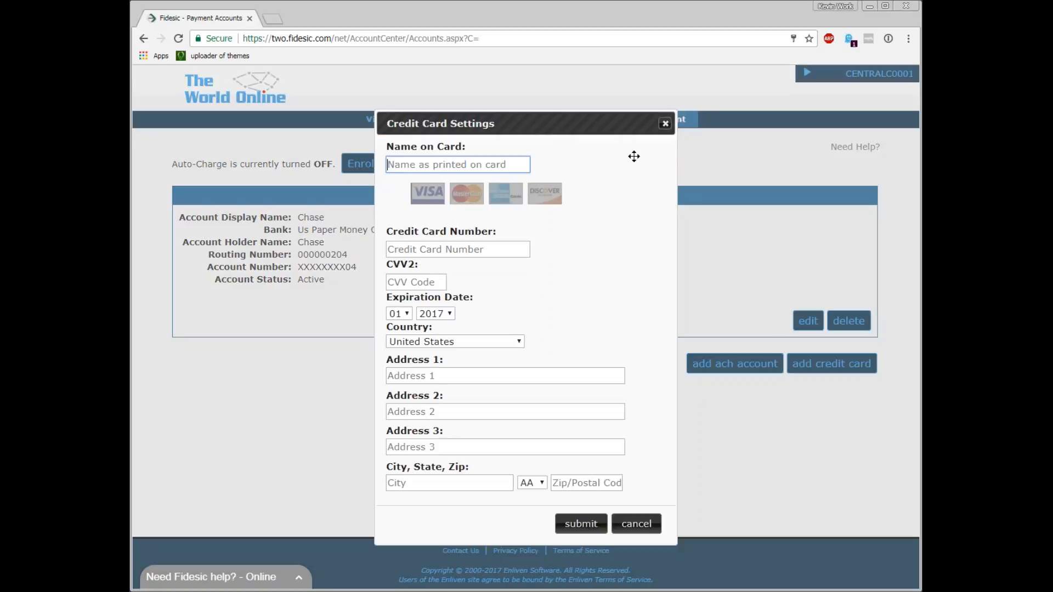
click(665, 123)
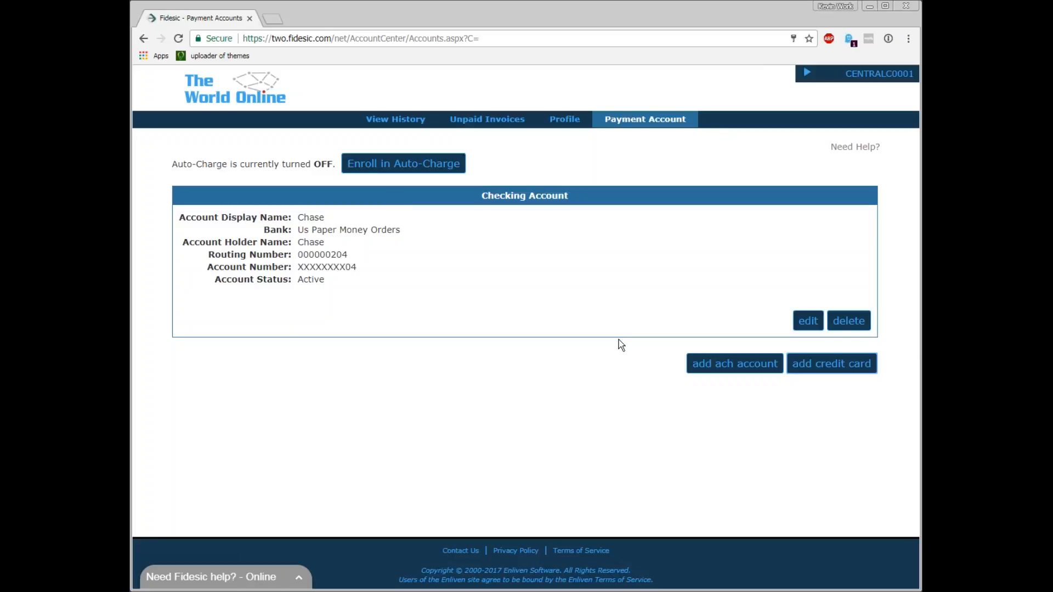
click(403, 166)
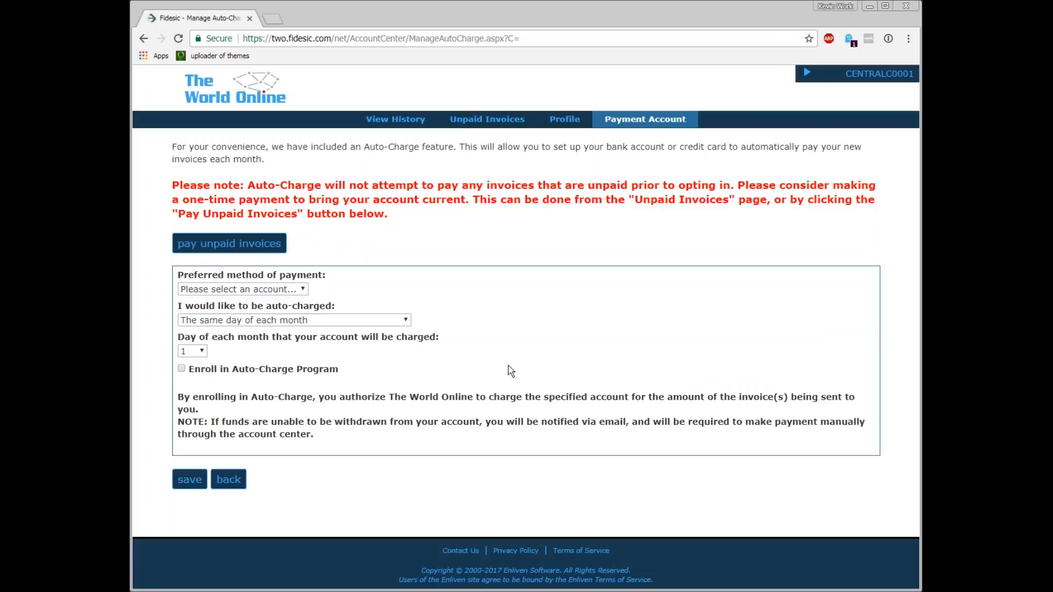
click(294, 289)
click(274, 308)
click(328, 323)
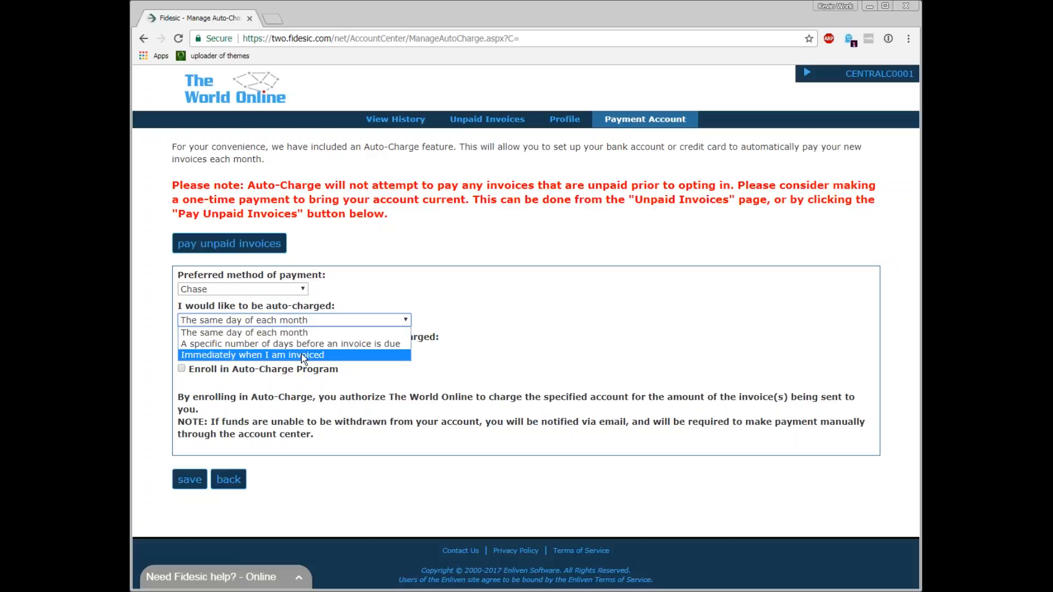
click(302, 356)
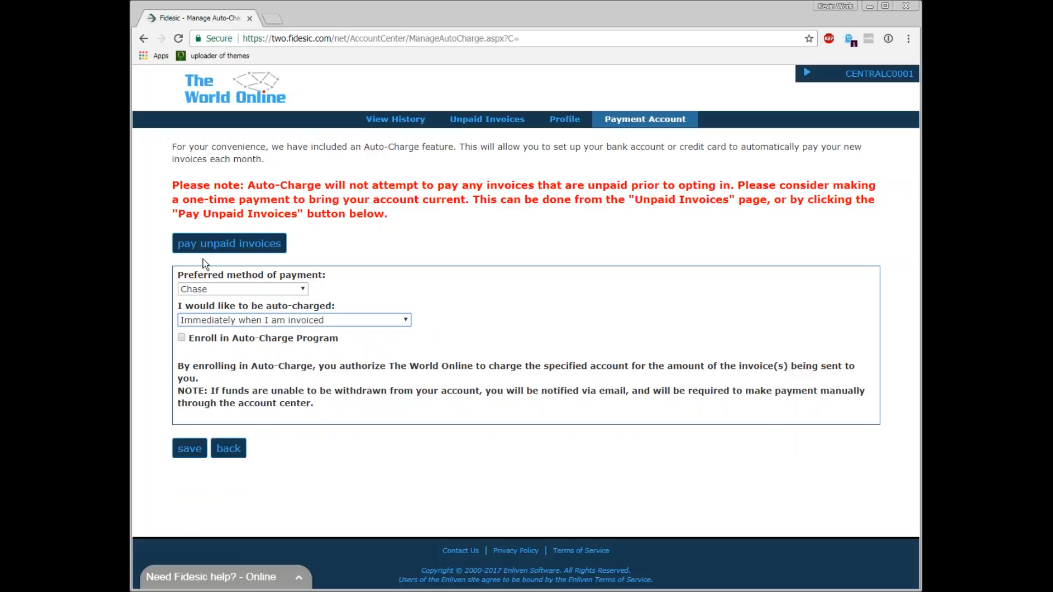
click(220, 339)
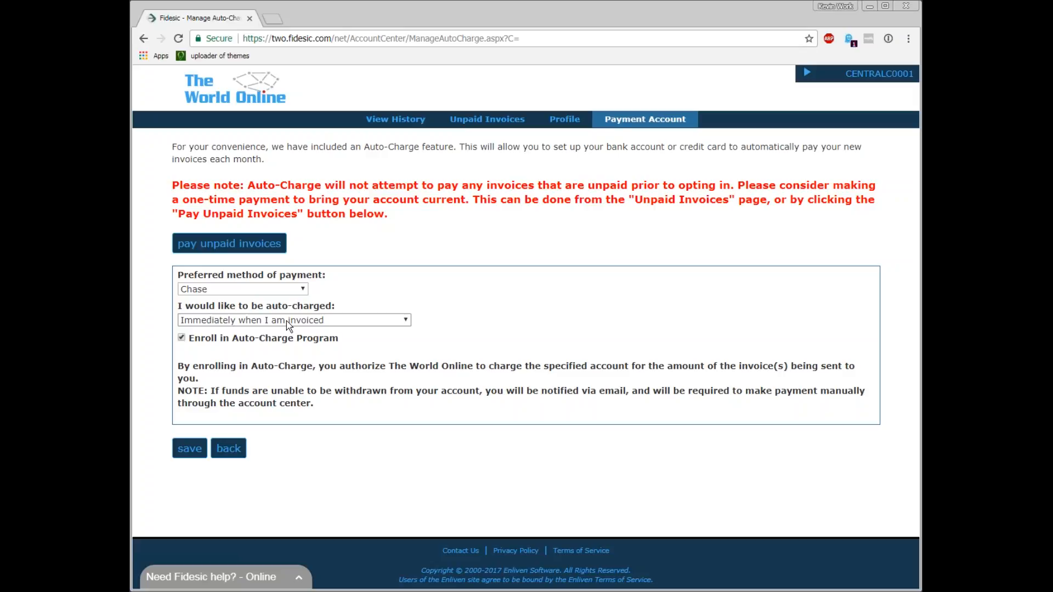
Open the unpaid invoices list, view invoice inv20933 and its STDINV.pdf attachment, then close the attachment tab
click(488, 119)
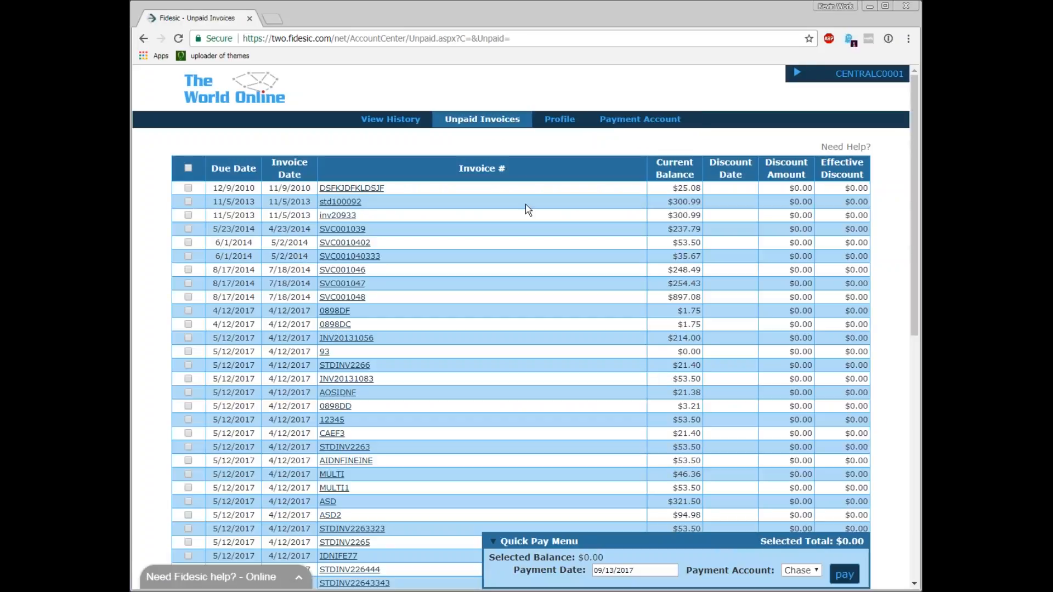
scroll(355, 177, down, 8)
scroll(362, 219, up, 8)
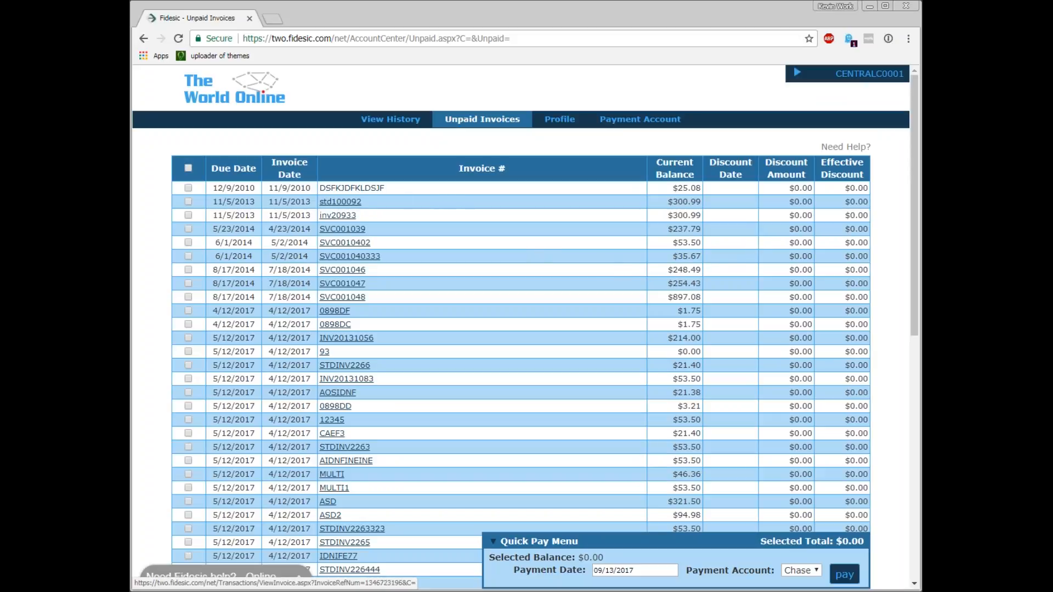
click(352, 217)
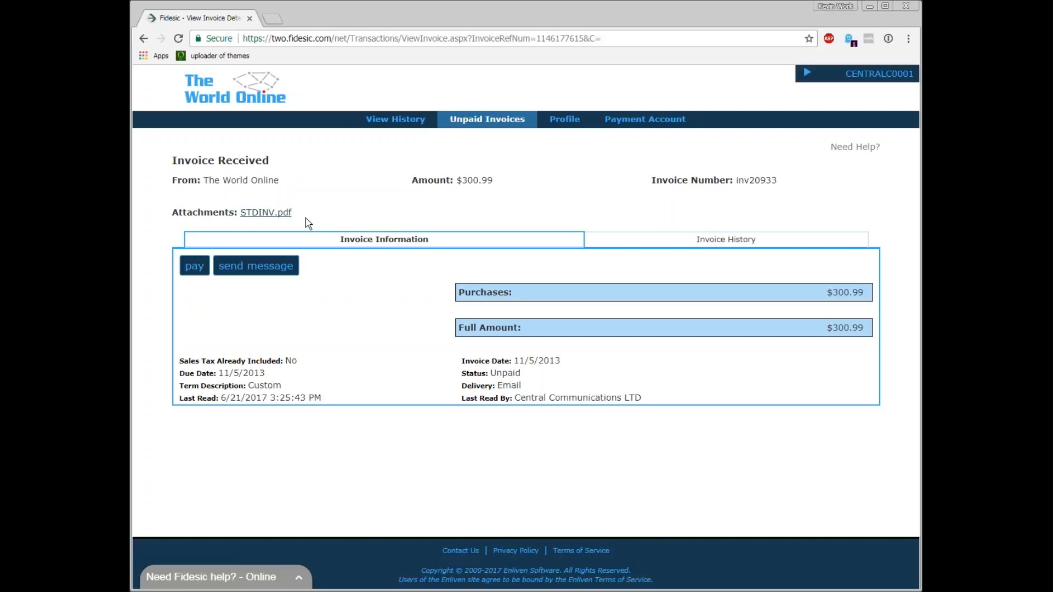
click(274, 214)
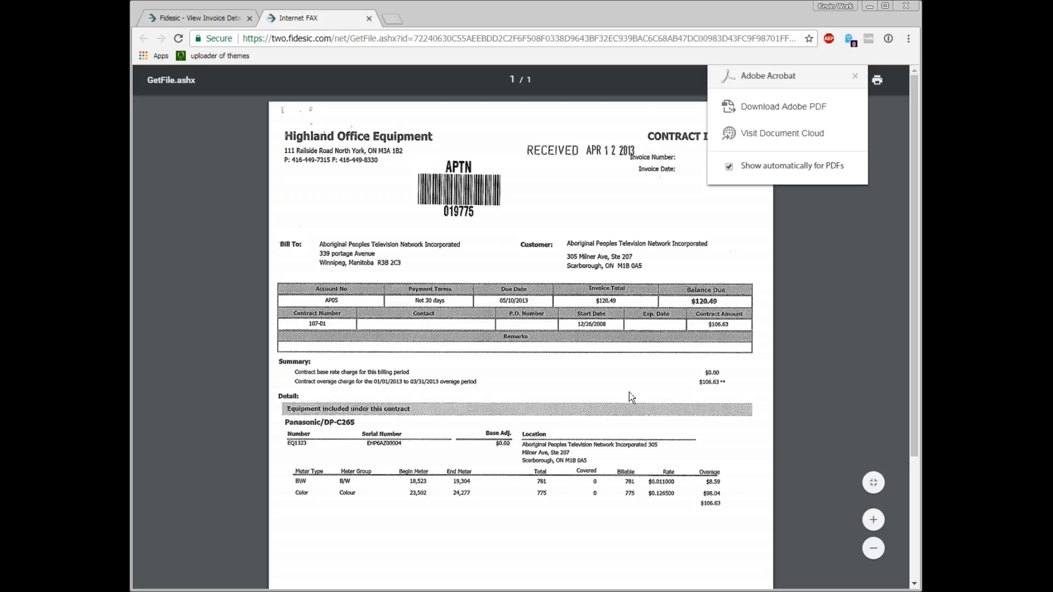
click(369, 18)
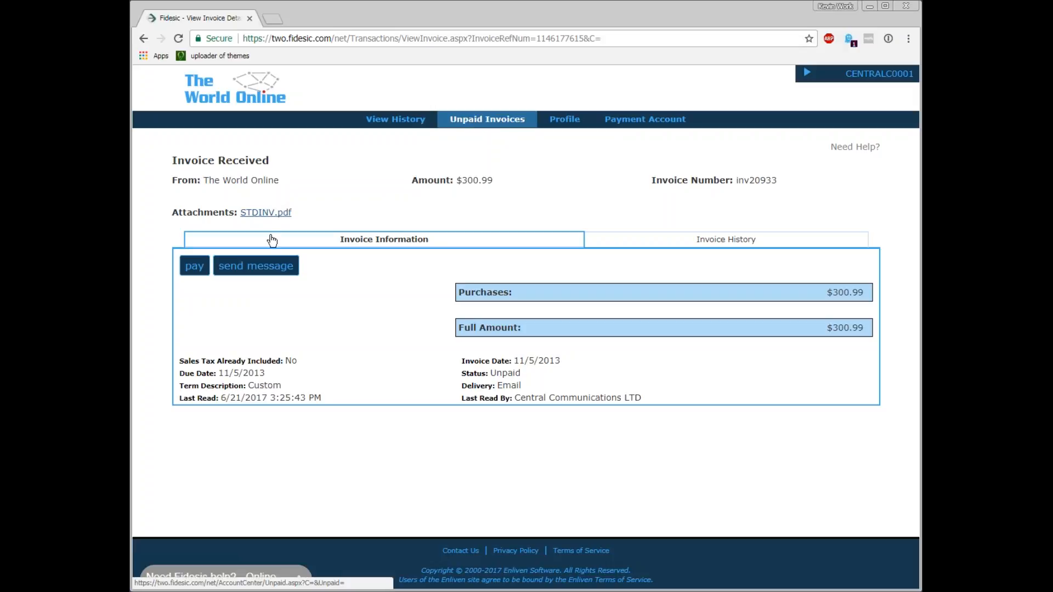
Open the payment form for invoice inv20933, then close it without paying
click(194, 266)
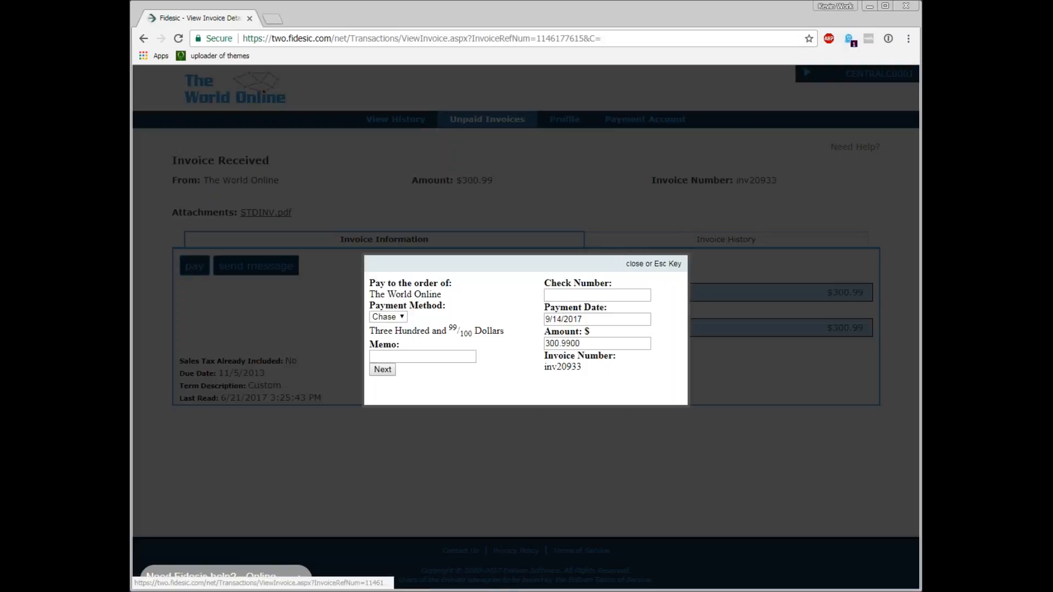
click(635, 263)
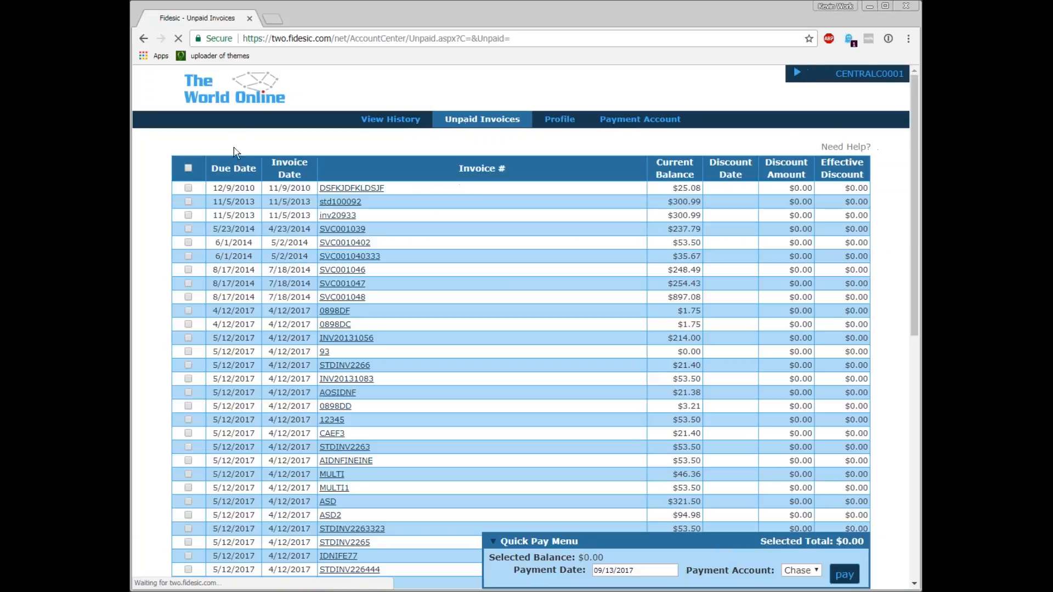
Tick the first seven unpaid invoices plus SVC001048 for Quick Pay and move the Quick Pay menu up
click(188, 188)
click(188, 202)
click(189, 215)
click(188, 228)
click(189, 243)
click(189, 256)
click(189, 270)
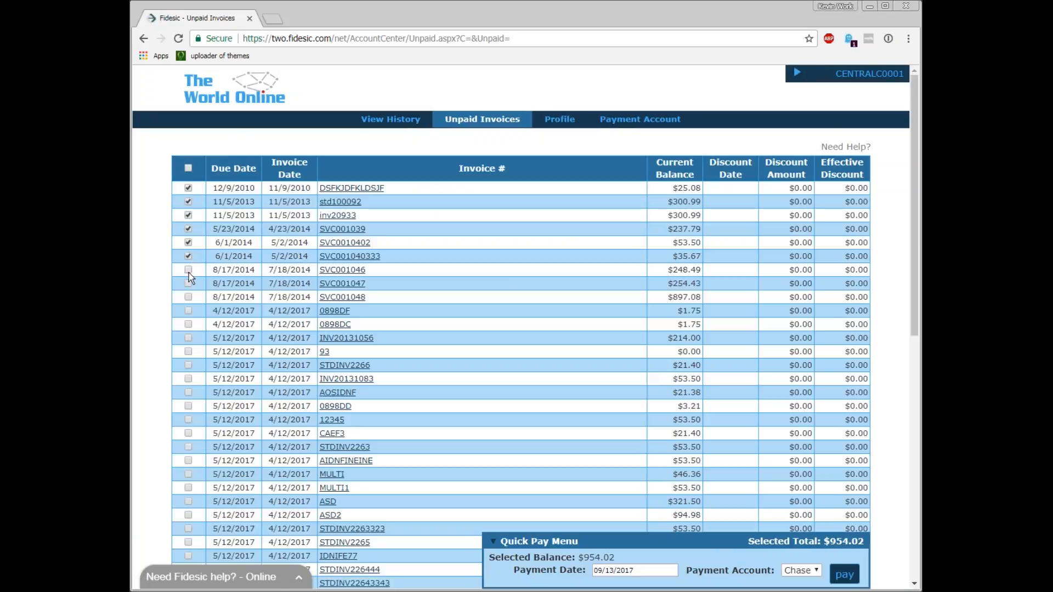
click(188, 297)
drag(688, 539, 547, 208)
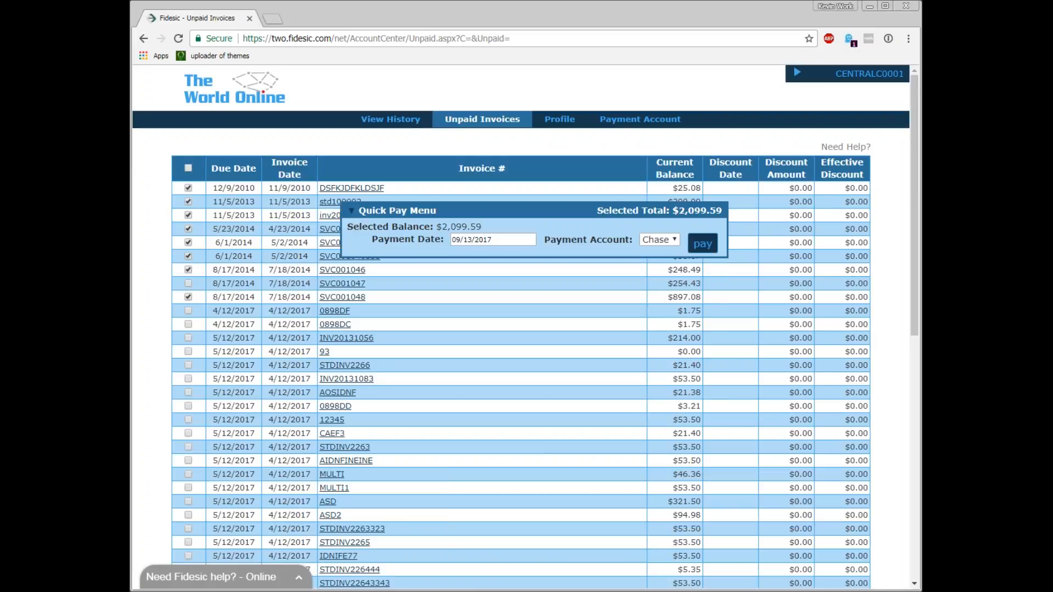
Pay the selected invoices from the Chase payment account, cancelling at the payment confirmation
click(665, 241)
click(663, 253)
click(682, 270)
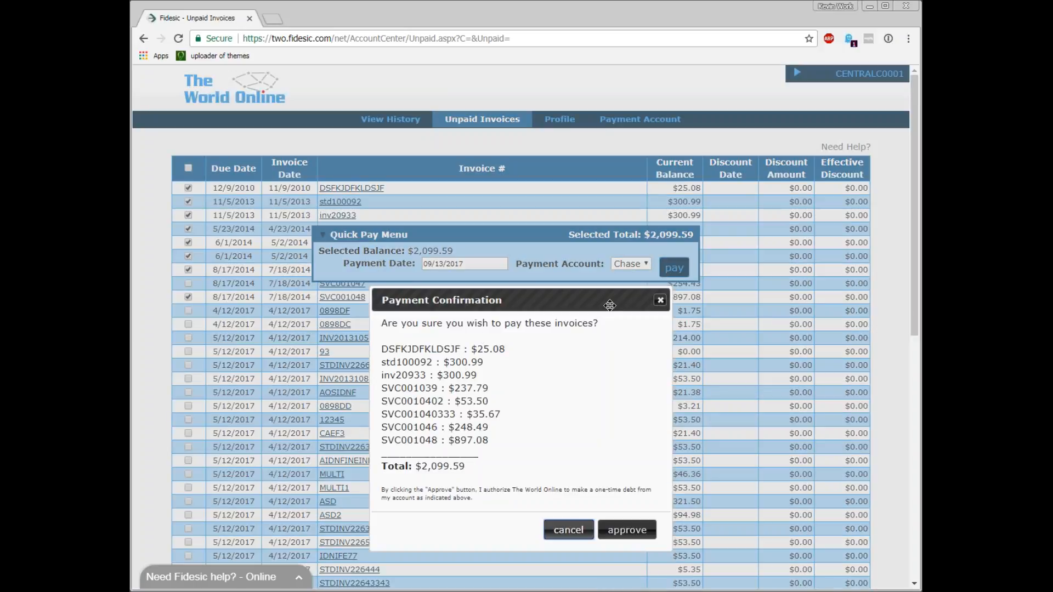
click(569, 530)
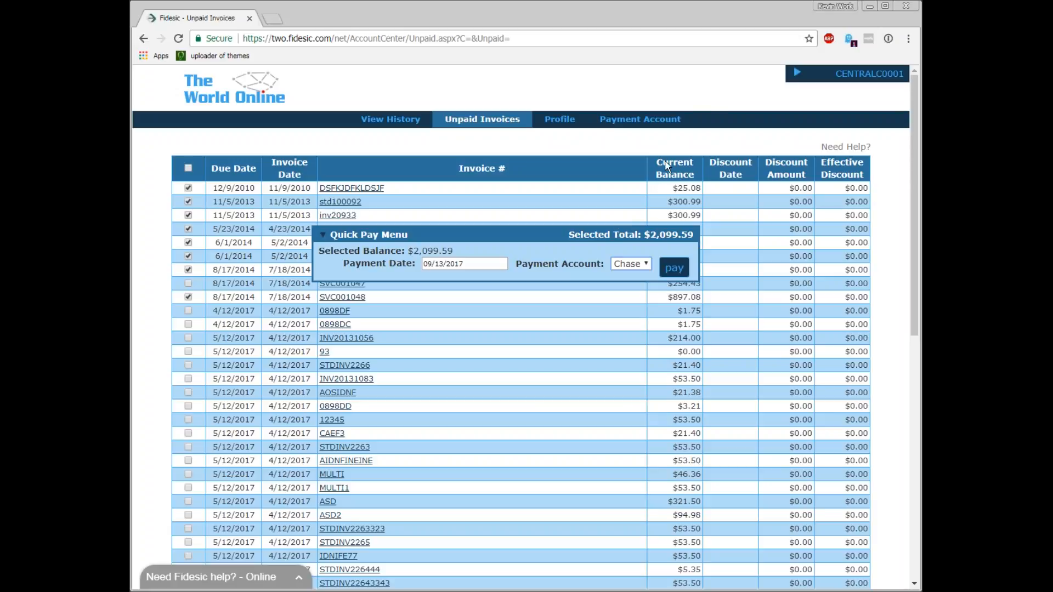
Browse the portal's View History, Unpaid Invoices and Payment Account pages
drag(543, 245, 732, 419)
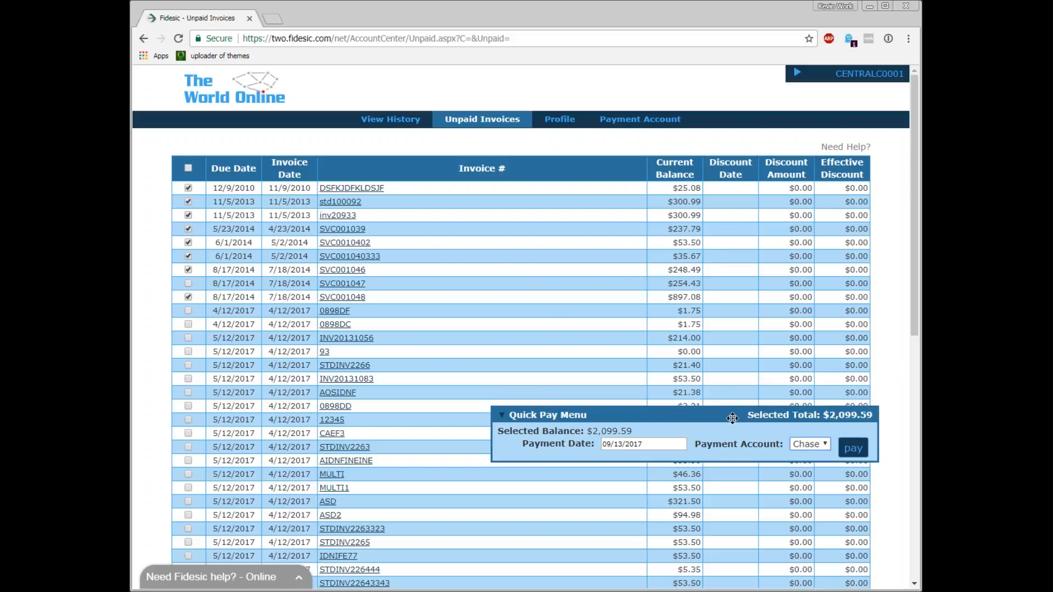
click(390, 119)
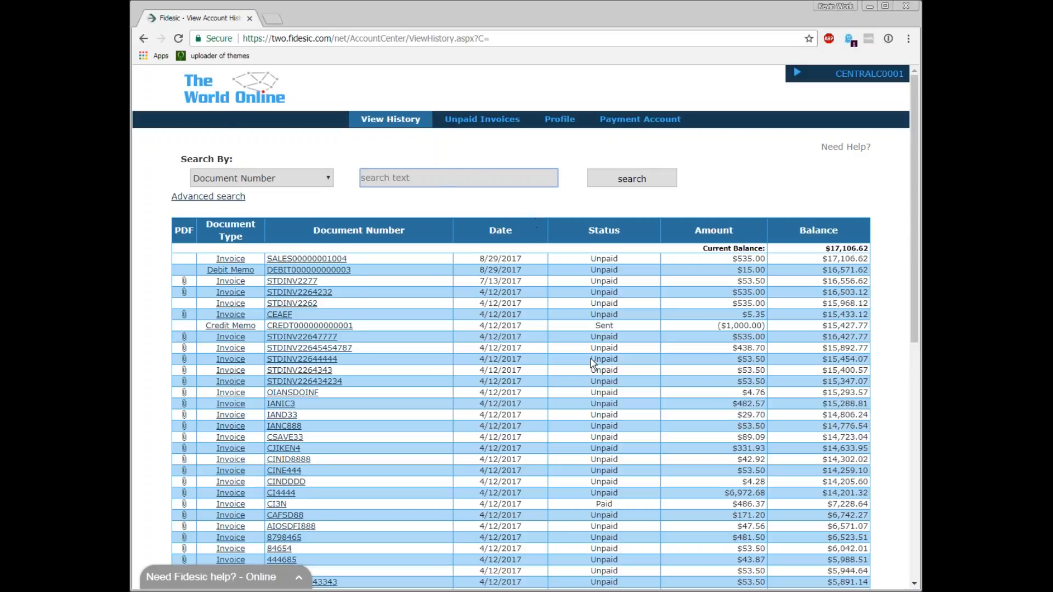
scroll(591, 358, down, 9)
scroll(270, 574, up, 9)
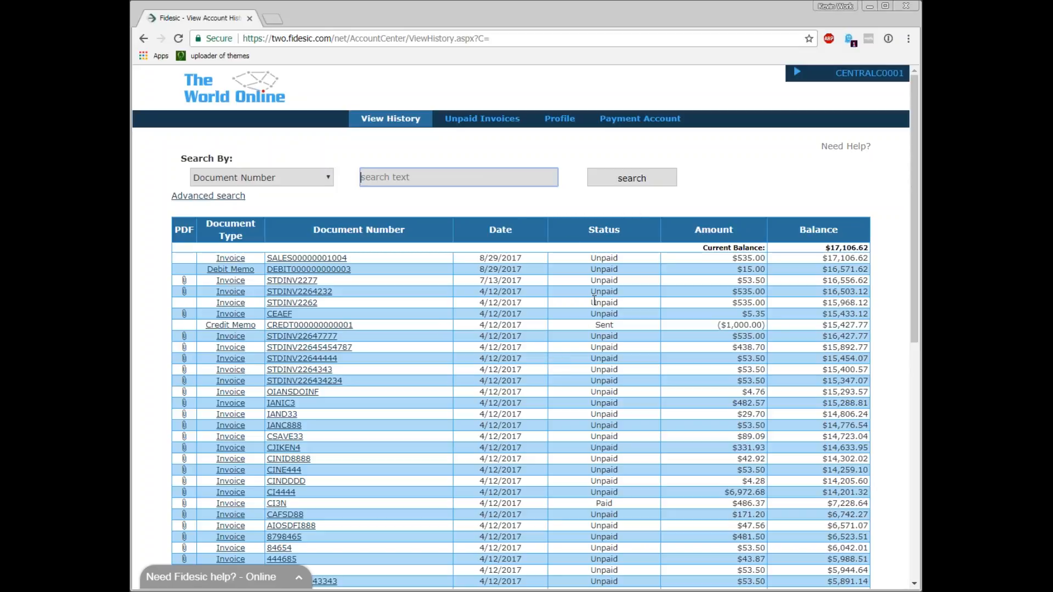
click(624, 351)
scroll(624, 351, down, 9)
scroll(701, 357, up, 9)
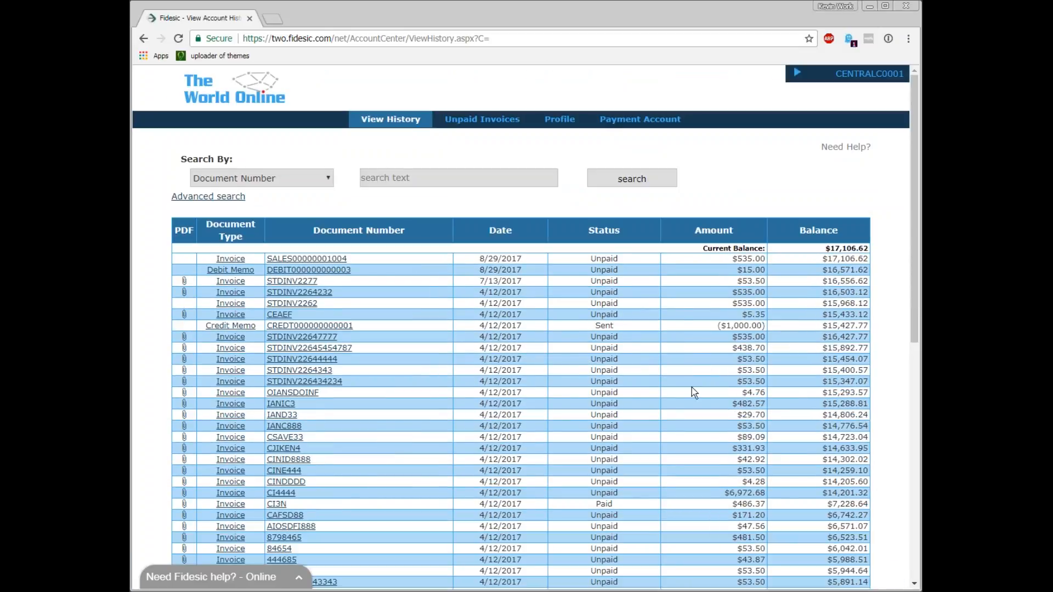
click(453, 124)
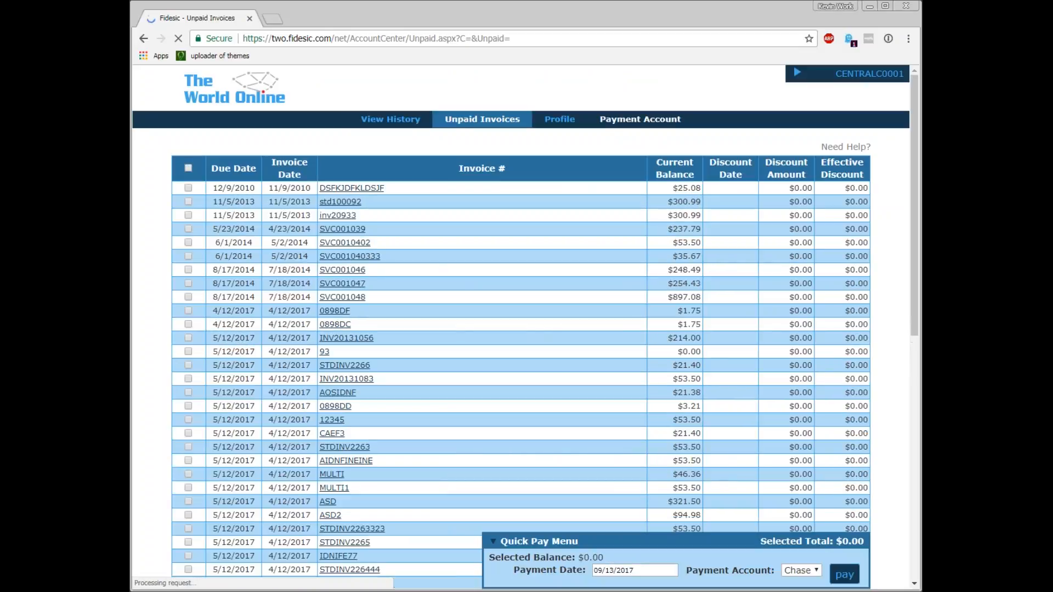
click(655, 123)
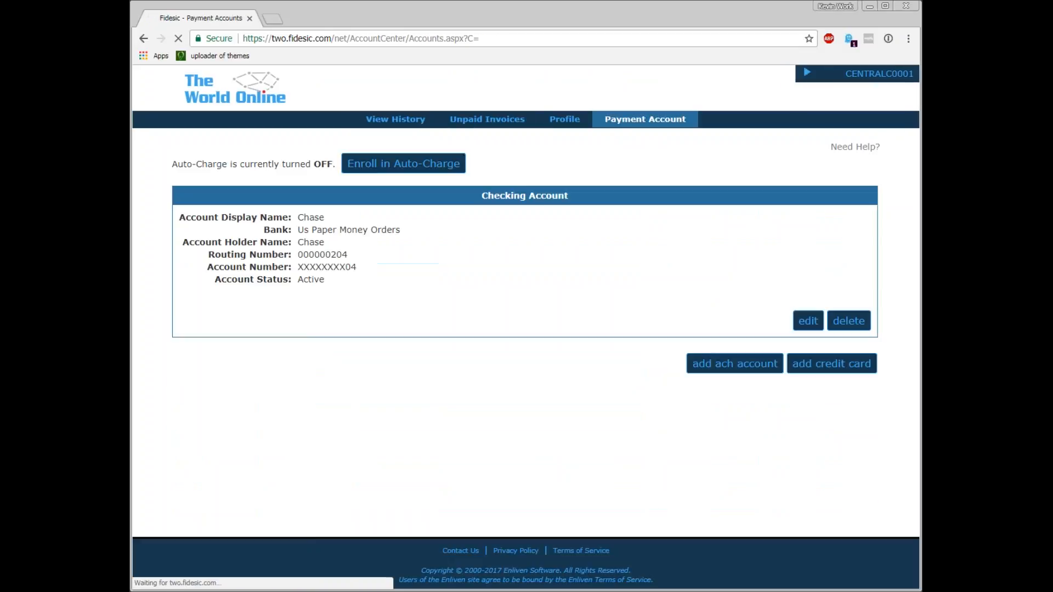
click(487, 121)
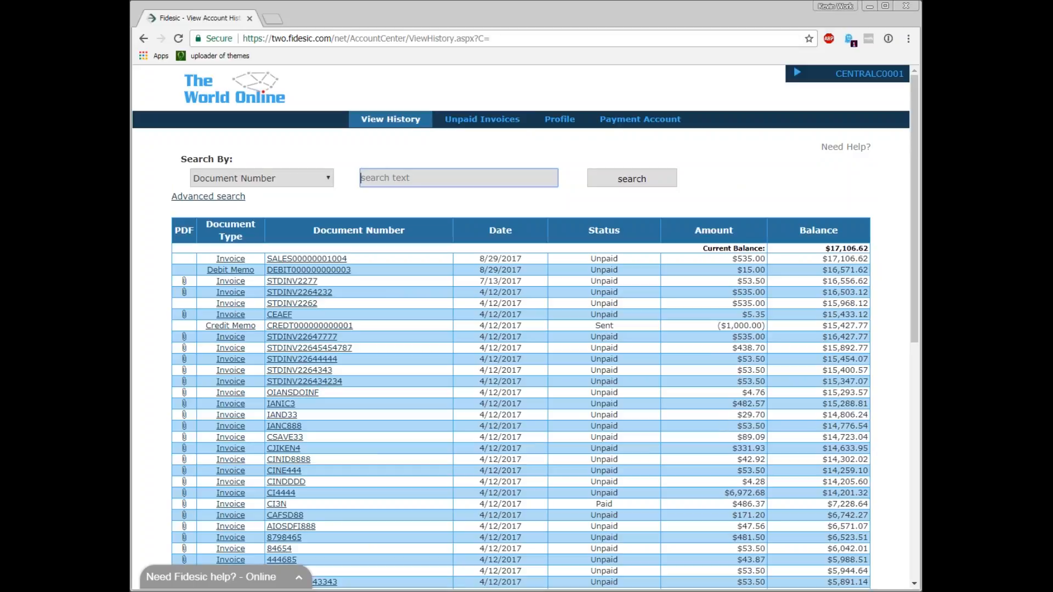
Leave the customer portal and go to fidesic.com
click(838, 73)
click(868, 269)
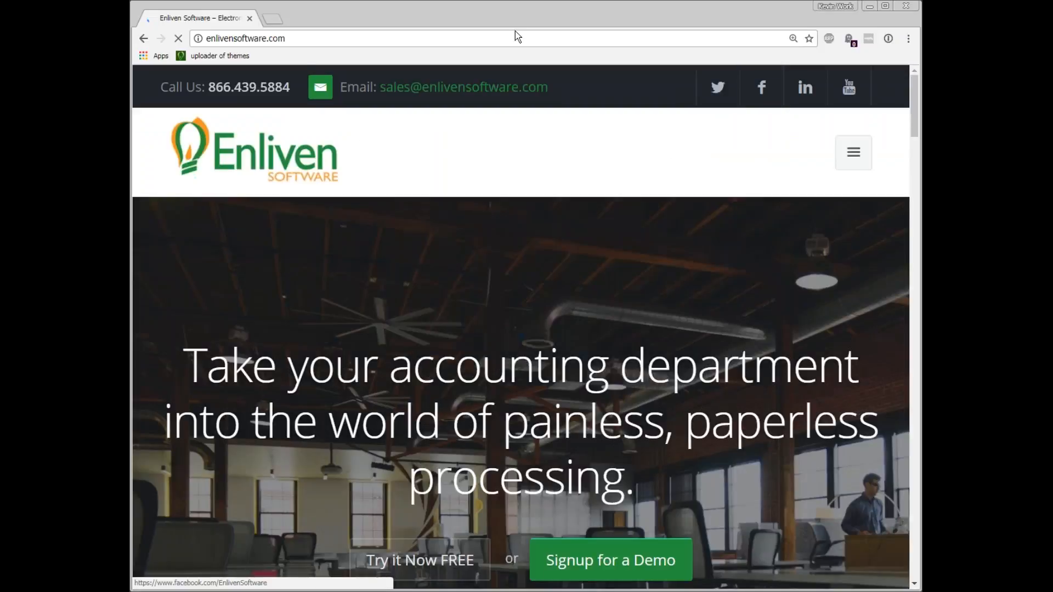
click(502, 41)
text(fidesic.com)
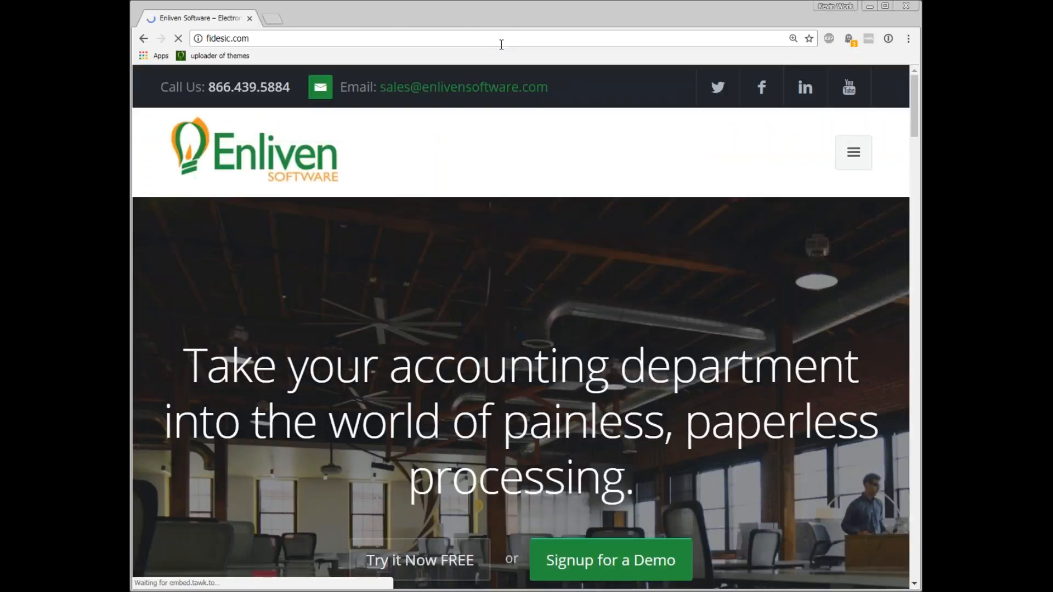
key(Return)
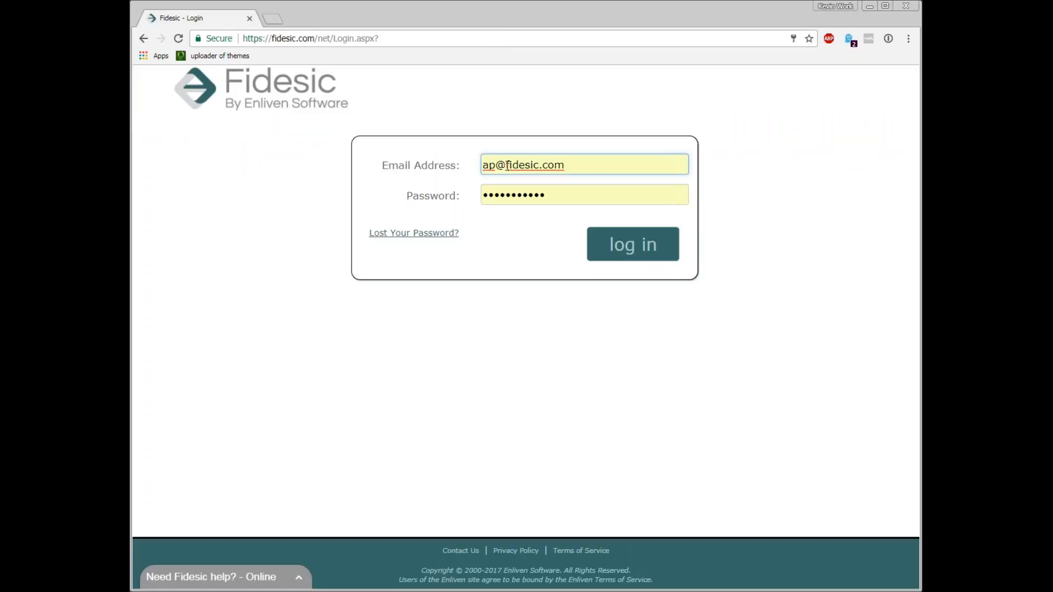
Log in to Fidesic with the vendor account's e-mail address and saved password
double_click(489, 165)
text(two)
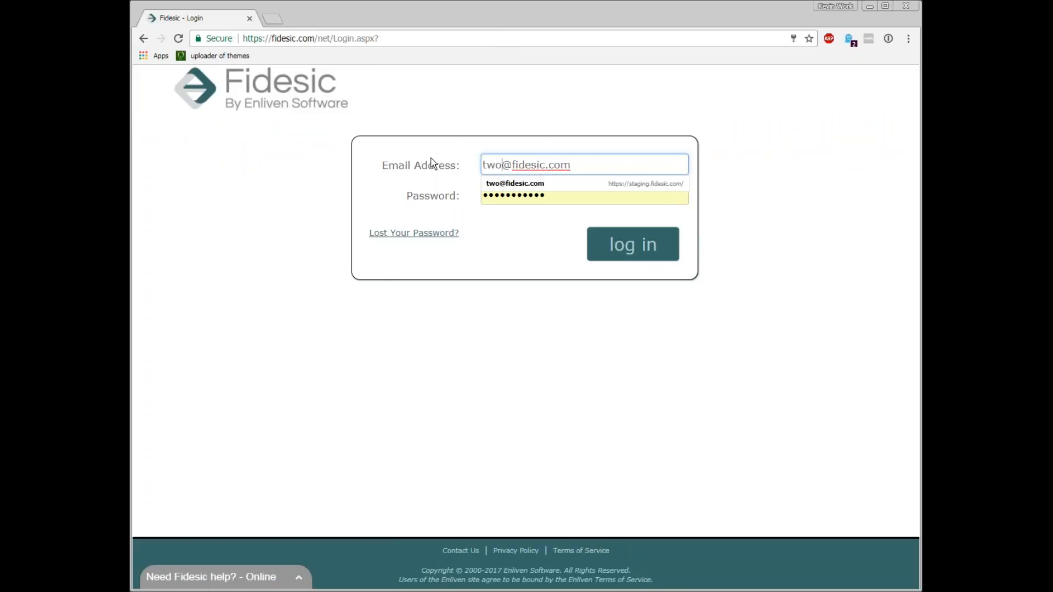
key(Return)
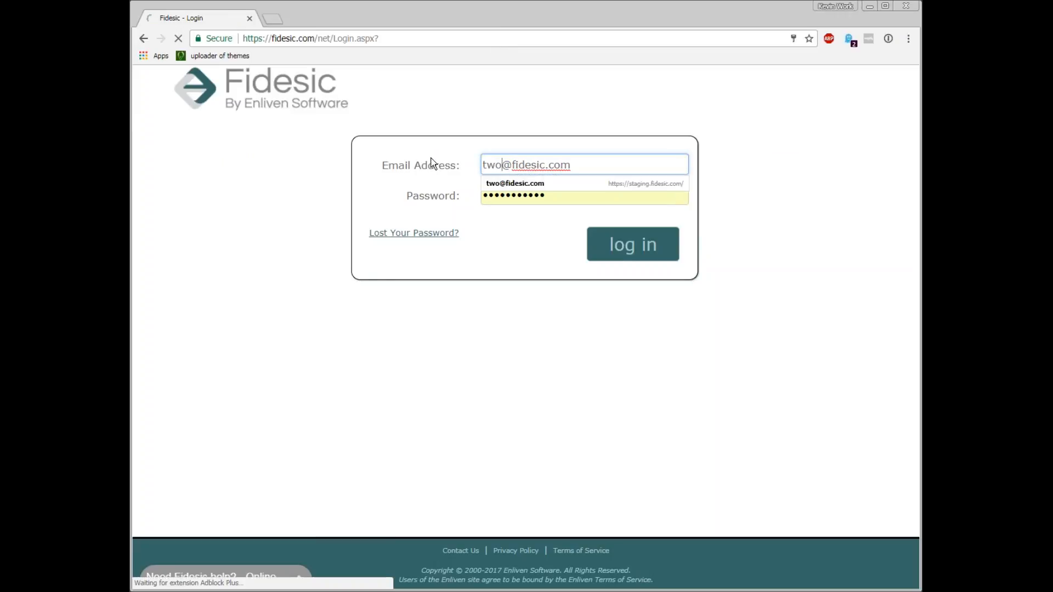
mouse_move(460, 119)
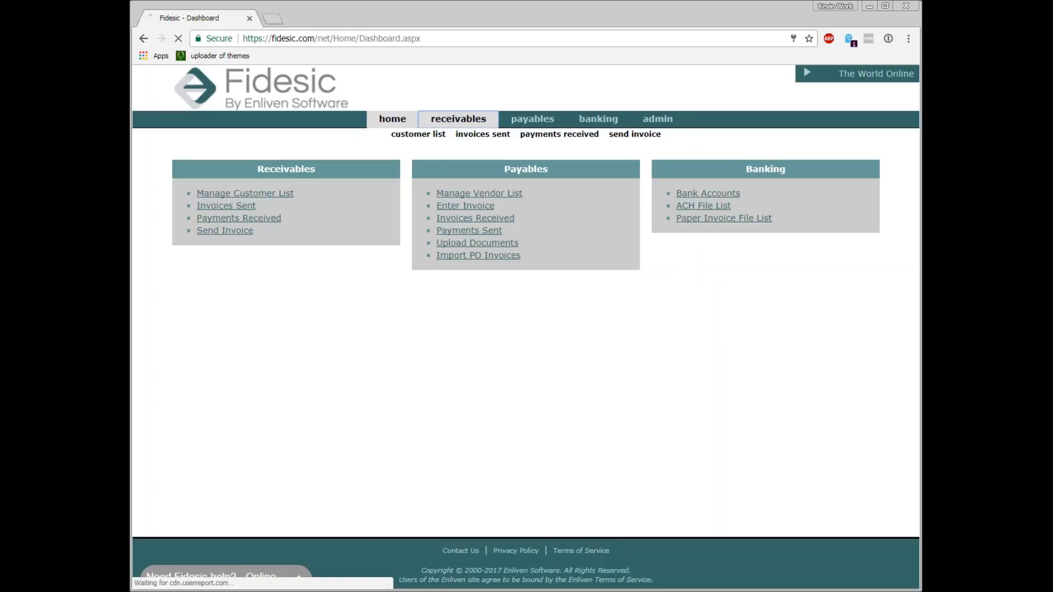
Open the customer list and view Alton Manufacturing's received payments
click(441, 138)
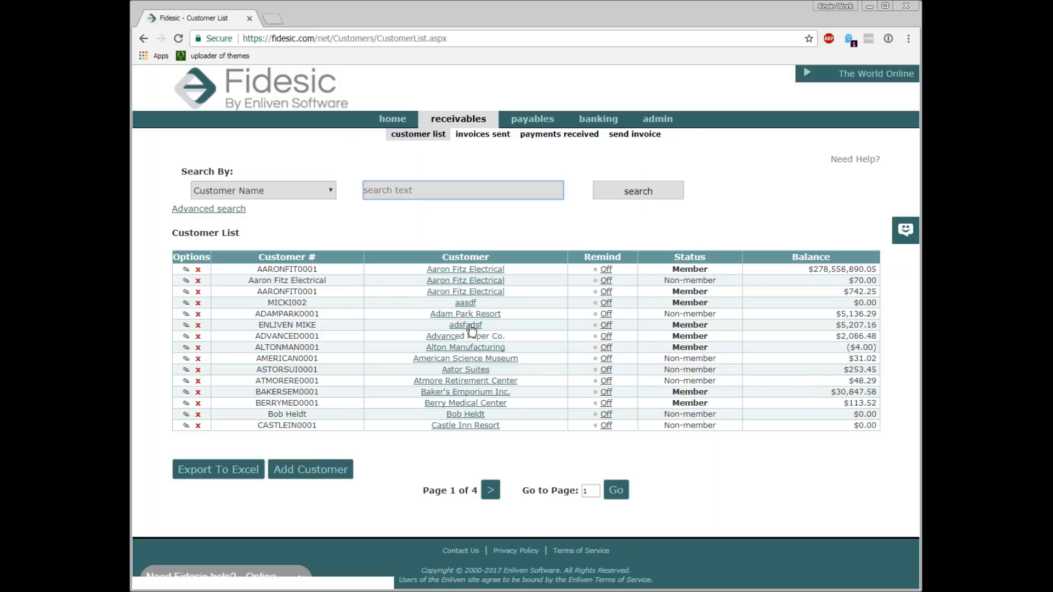
click(492, 347)
click(675, 250)
click(142, 38)
click(695, 287)
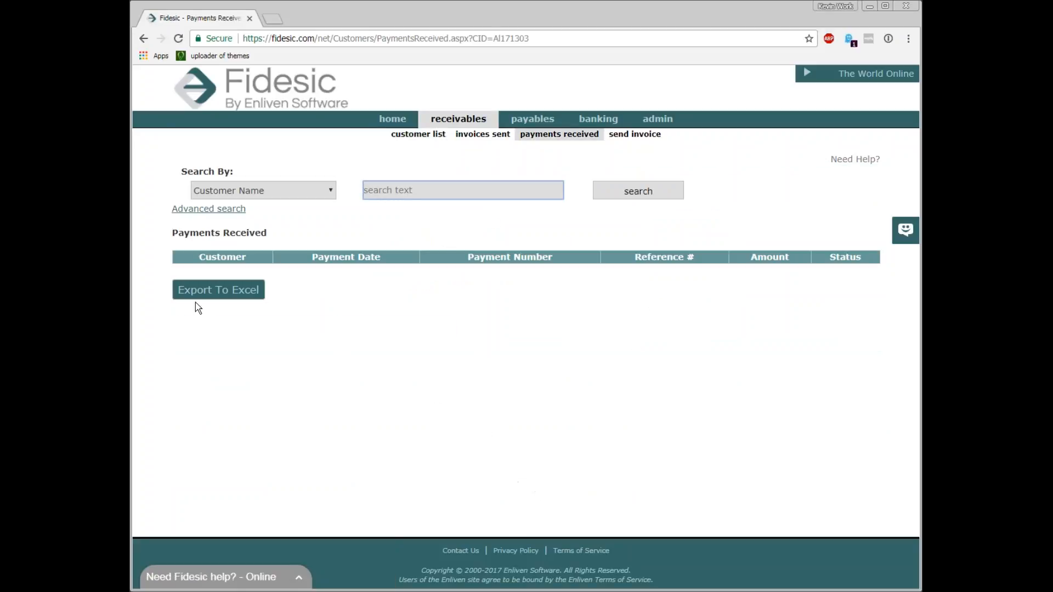
Open the search-by options and the advanced search for received payments, then close them
click(294, 190)
click(307, 168)
click(200, 209)
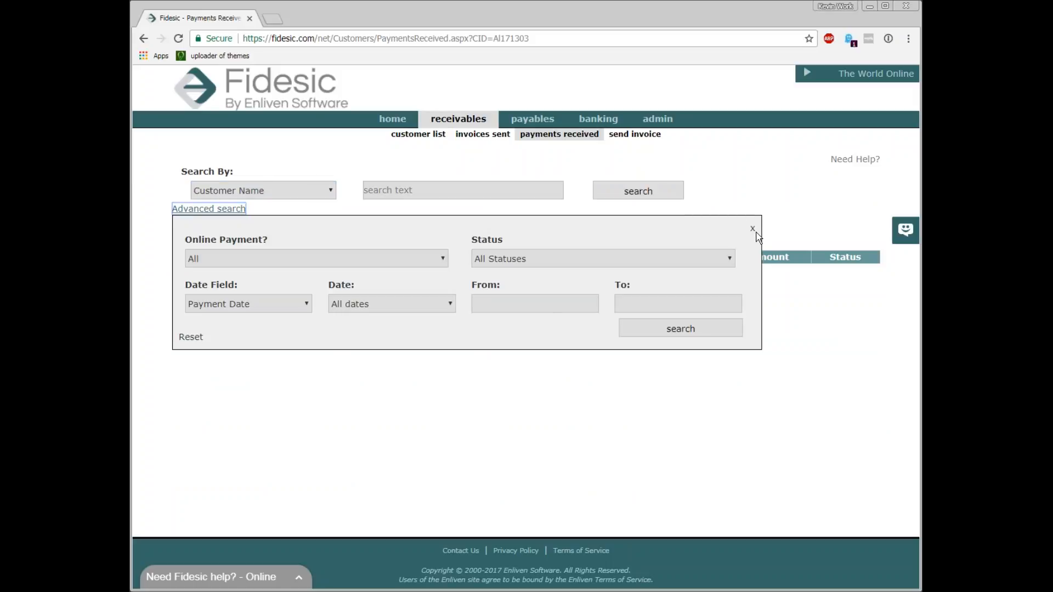
click(752, 228)
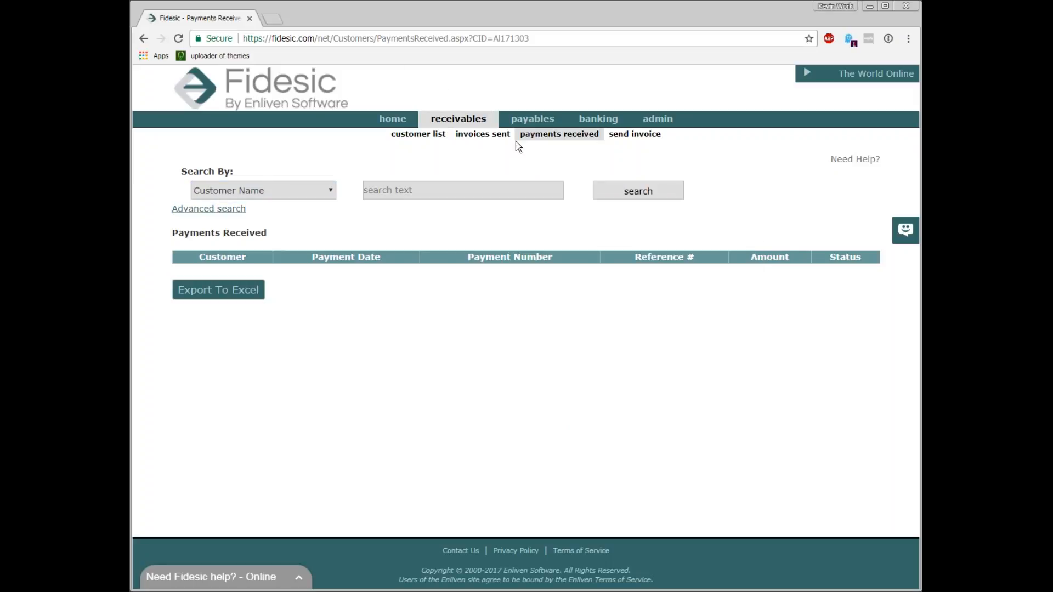
Open Berry Medical Center's customer view and its unpaid invoices, then close that tab
click(433, 136)
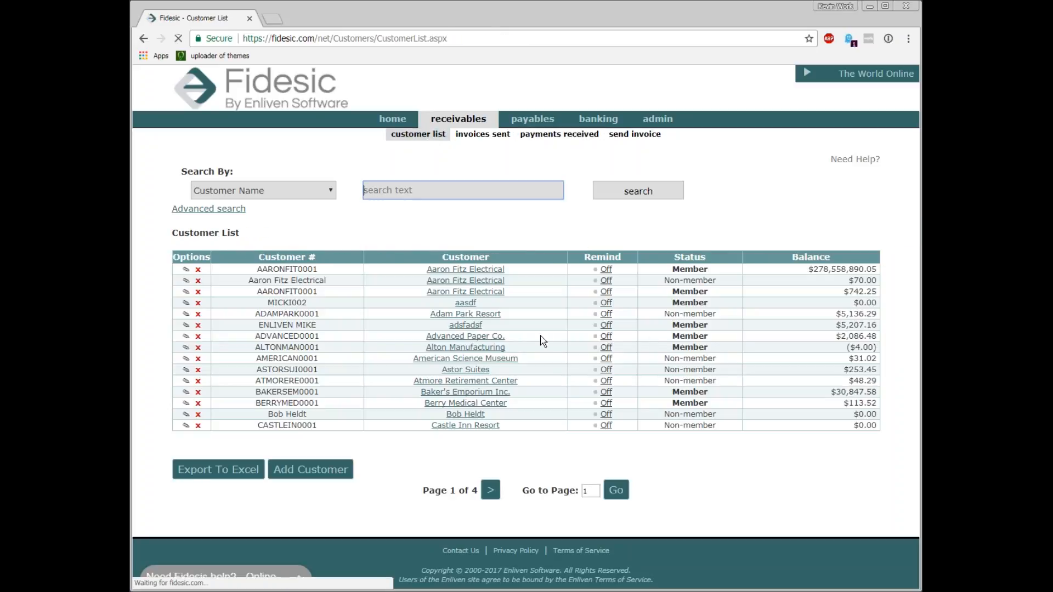
click(495, 404)
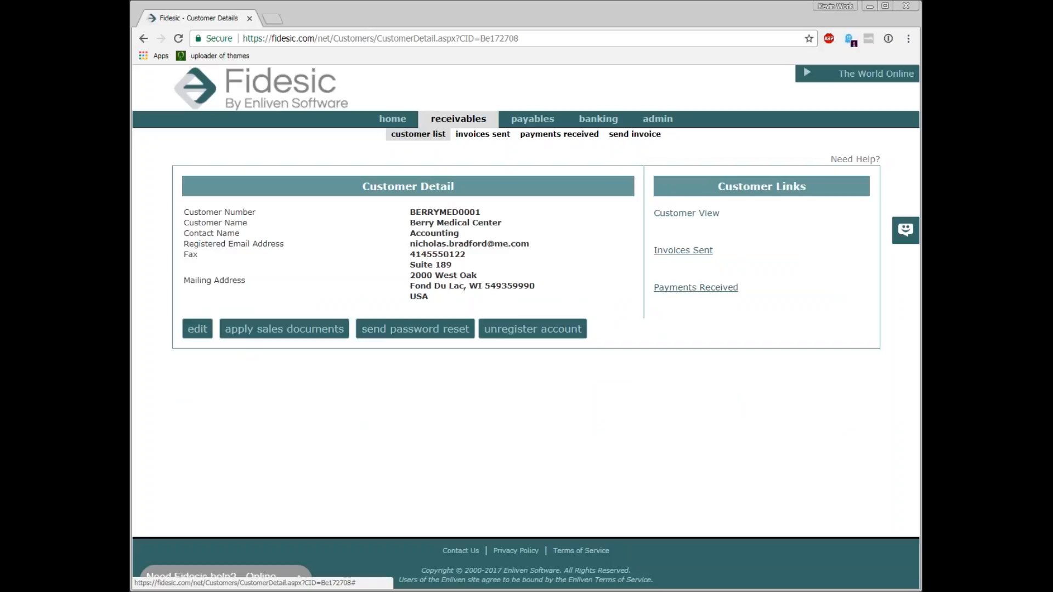
click(686, 213)
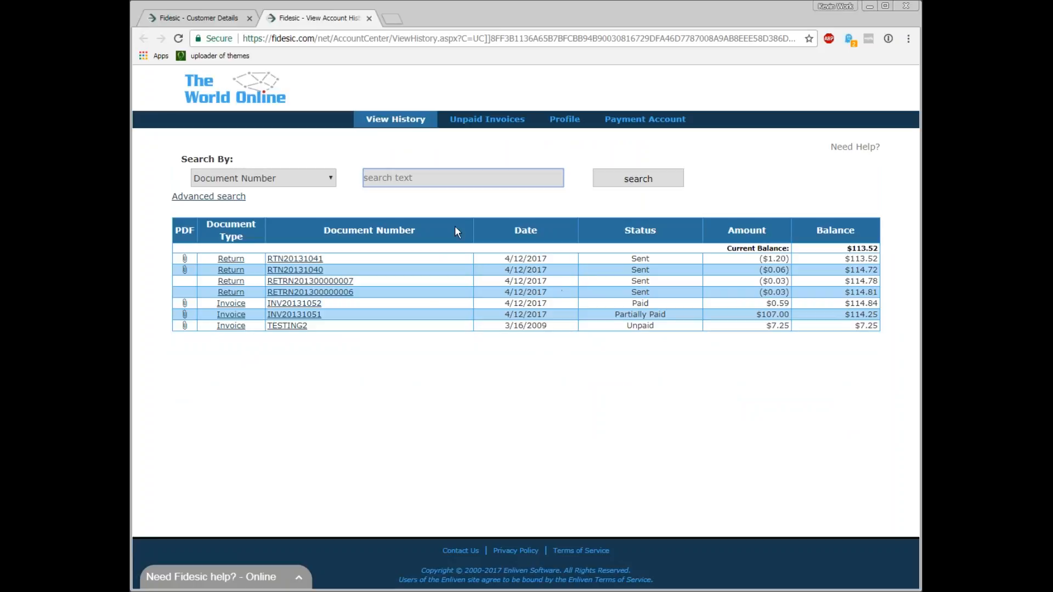
click(482, 119)
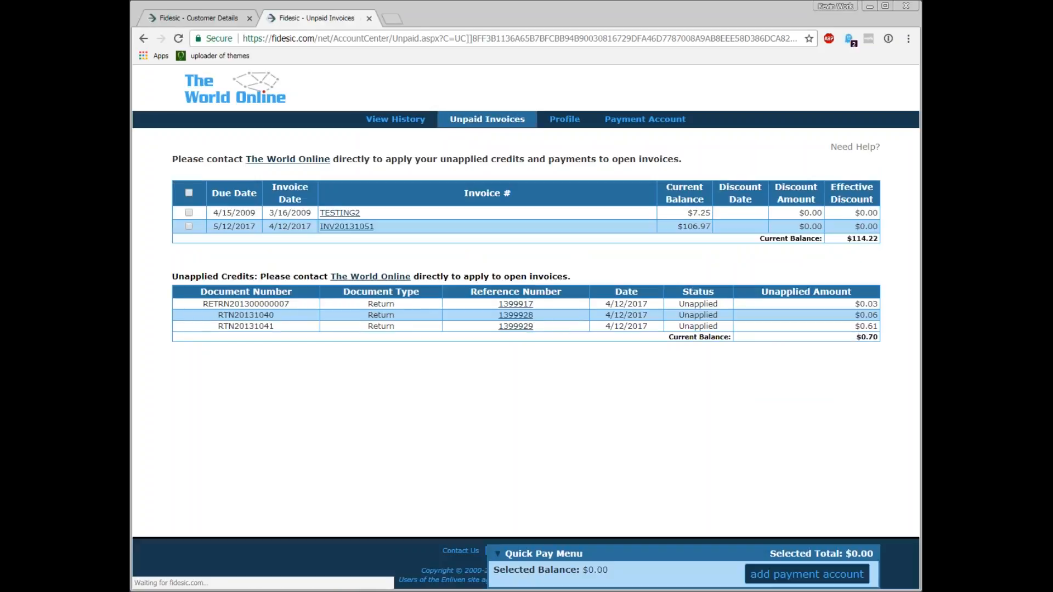
click(416, 120)
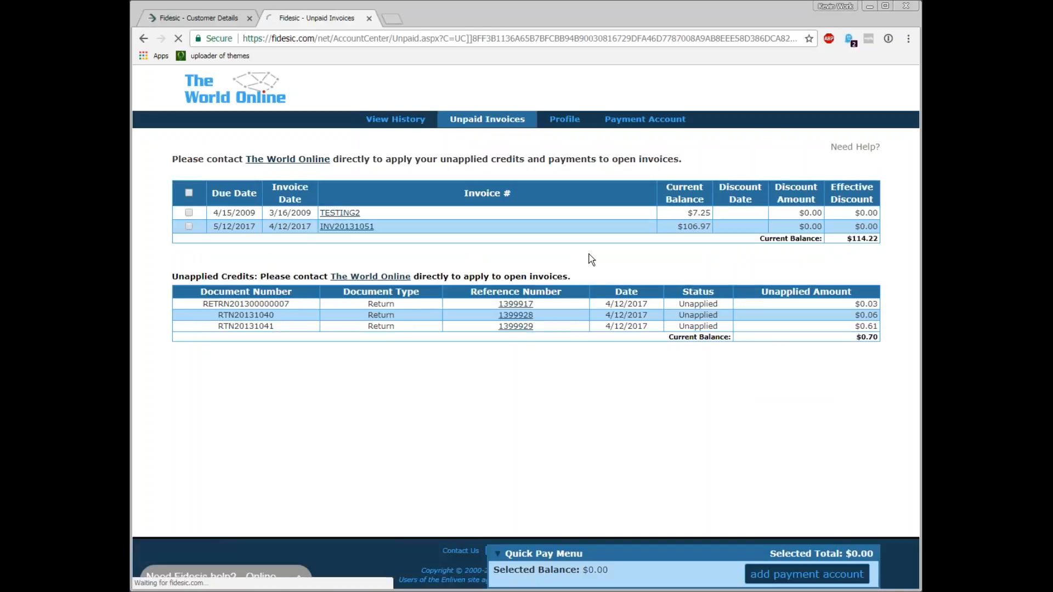
click(370, 19)
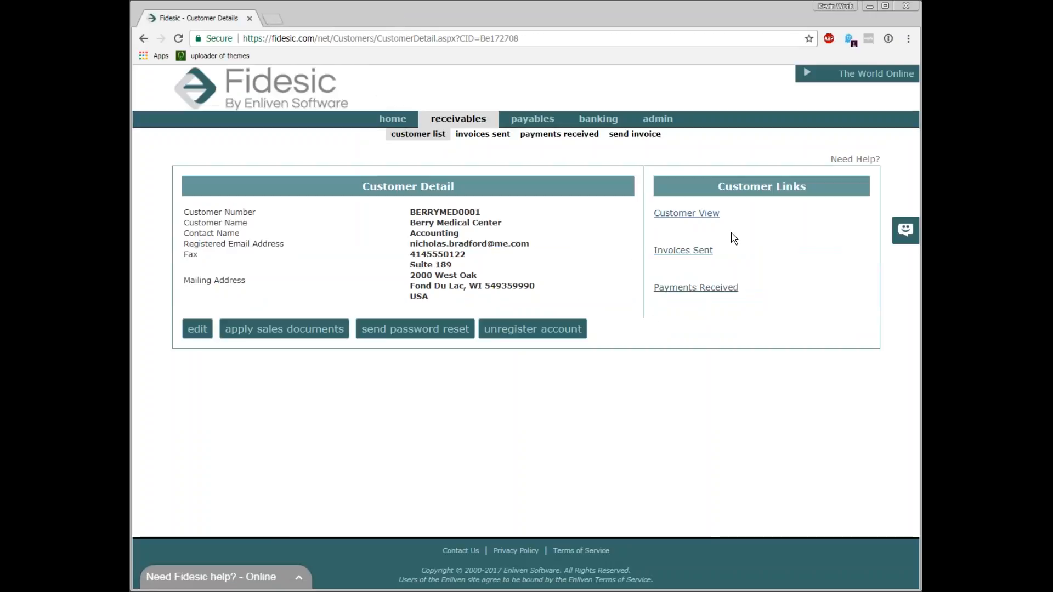
Open the Invoices Sent list and scroll through it
click(710, 288)
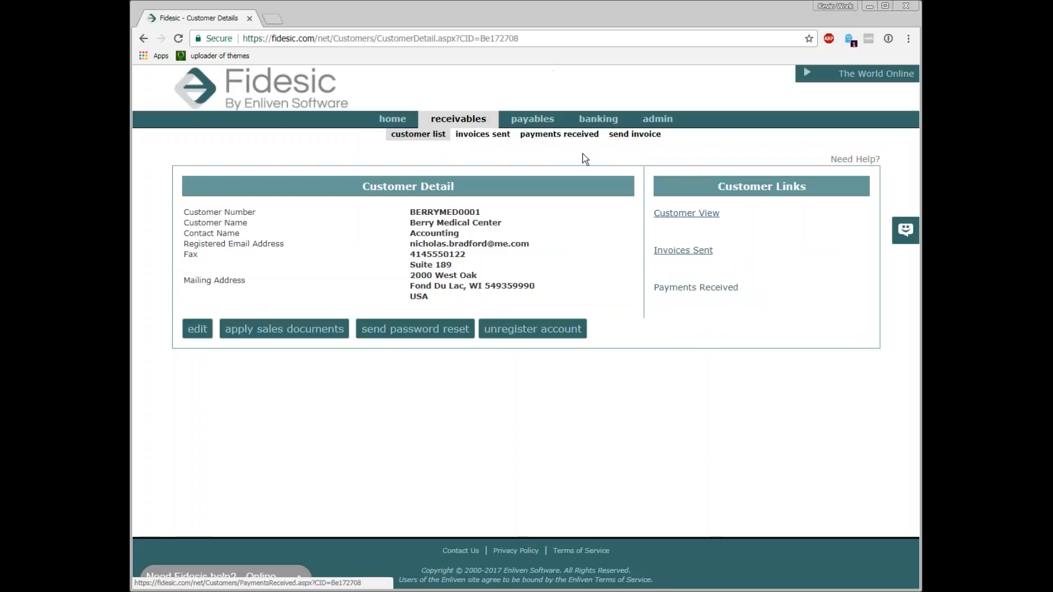
click(494, 138)
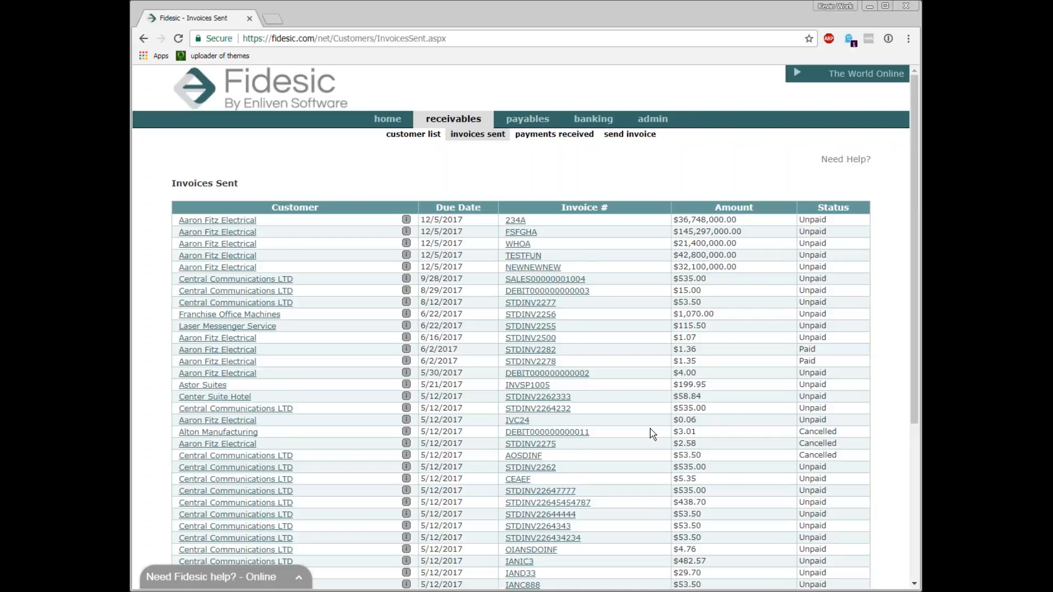
scroll(651, 433, down, 5)
scroll(622, 447, up, 5)
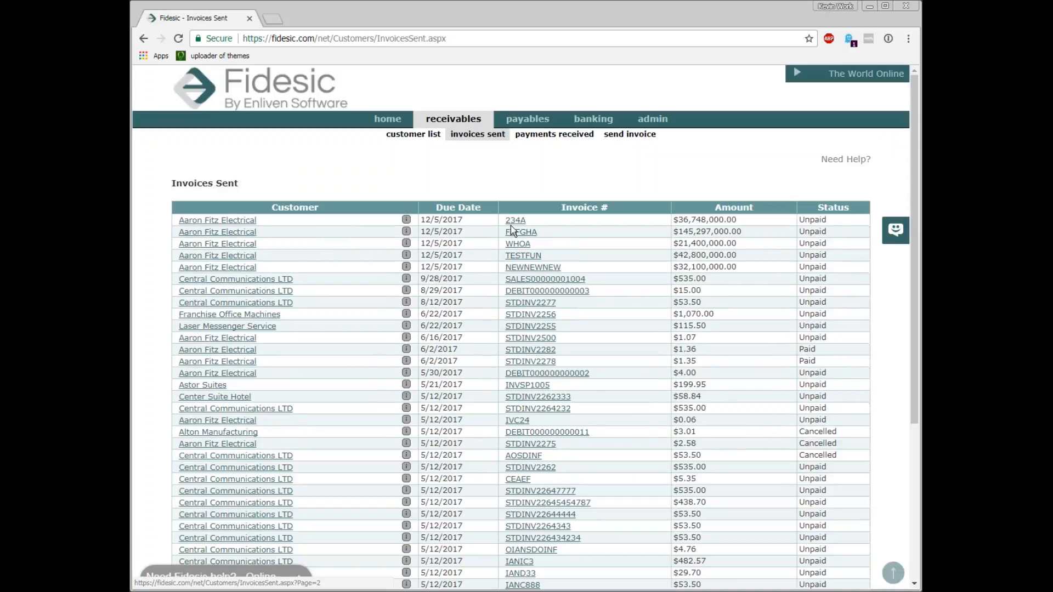
Open the Payments Received list and scroll through it
click(563, 137)
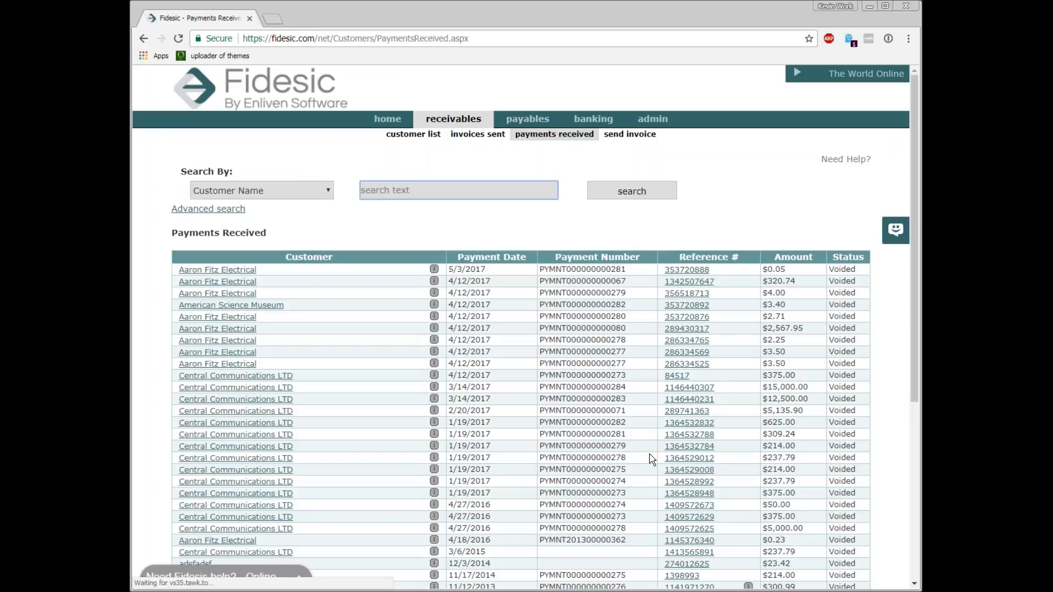
scroll(652, 459, down, 1)
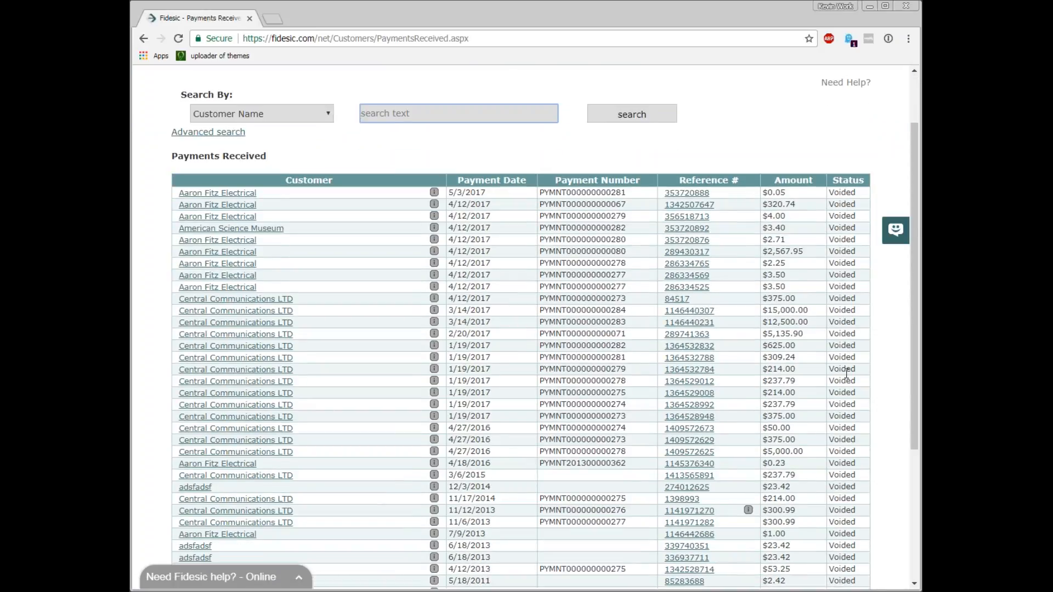
drag(576, 275, 597, 343)
click(597, 343)
scroll(801, 341, down, 4)
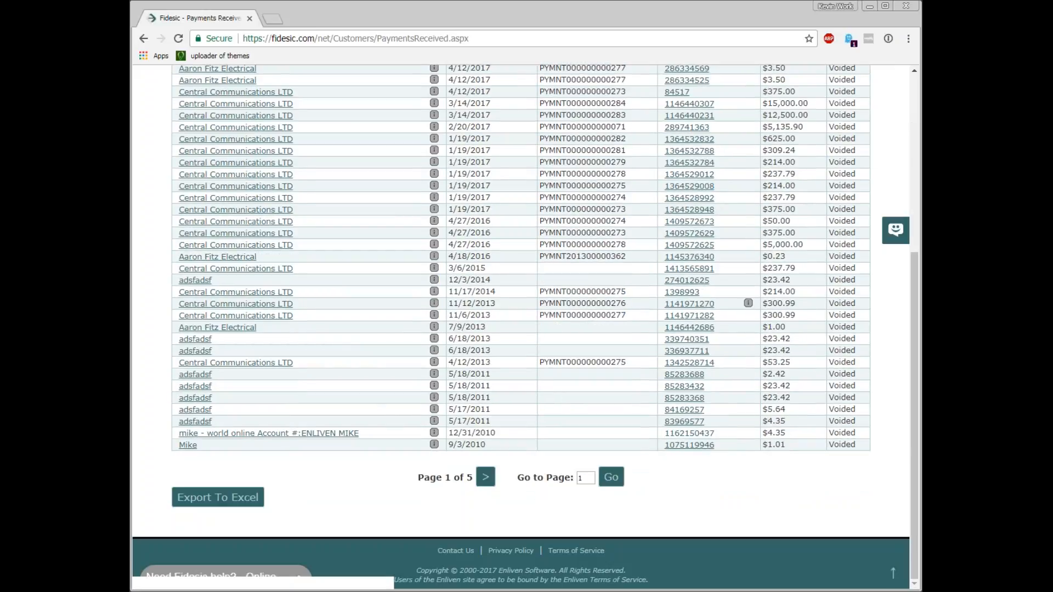
Open the detail page of Aaron Fitz Electrical's received payment, then go back and open Central Communications LTD's $625.00 payment
scroll(843, 374, up, 5)
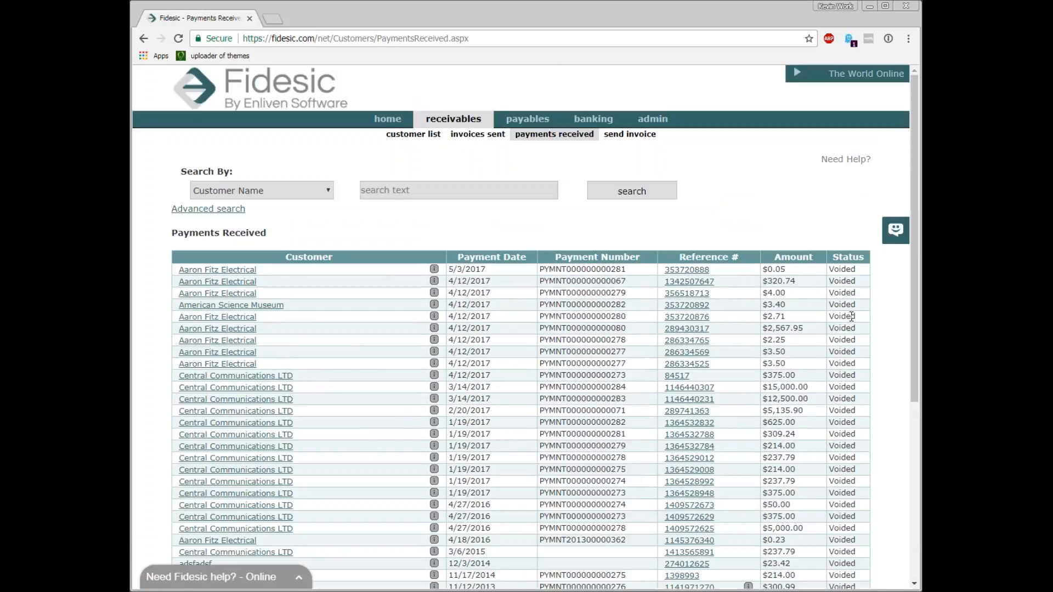
click(691, 282)
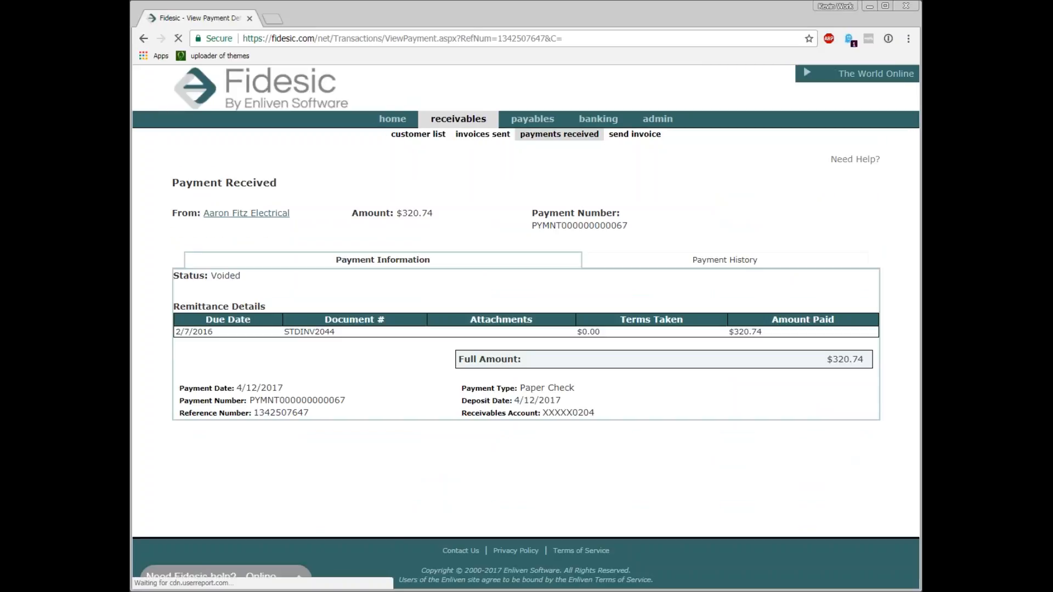
click(144, 39)
click(689, 423)
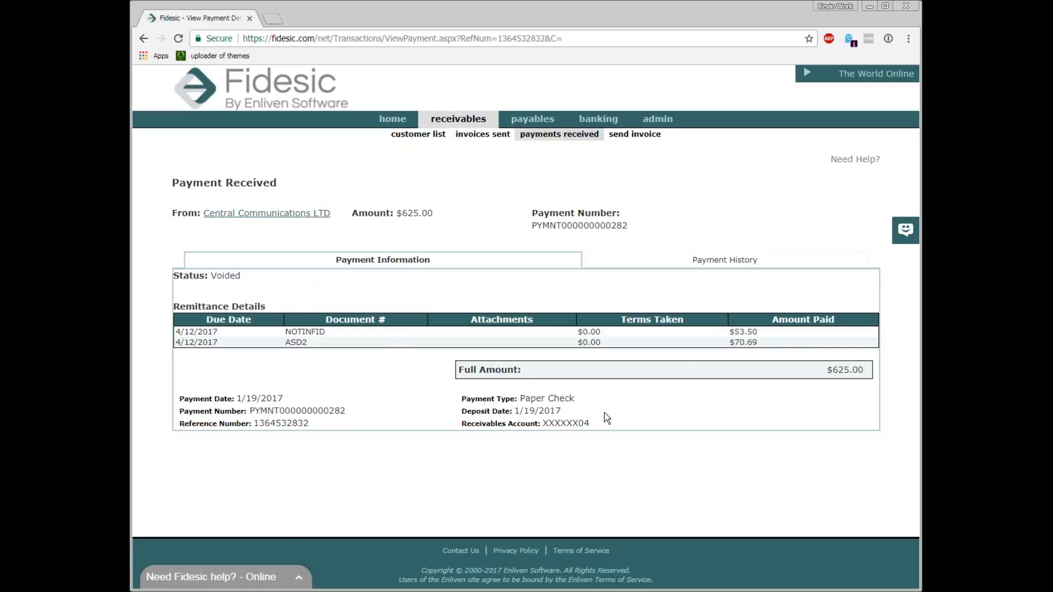
Review this payment's history, then return to its payment information and examine the payment date, type and deposit details
click(688, 263)
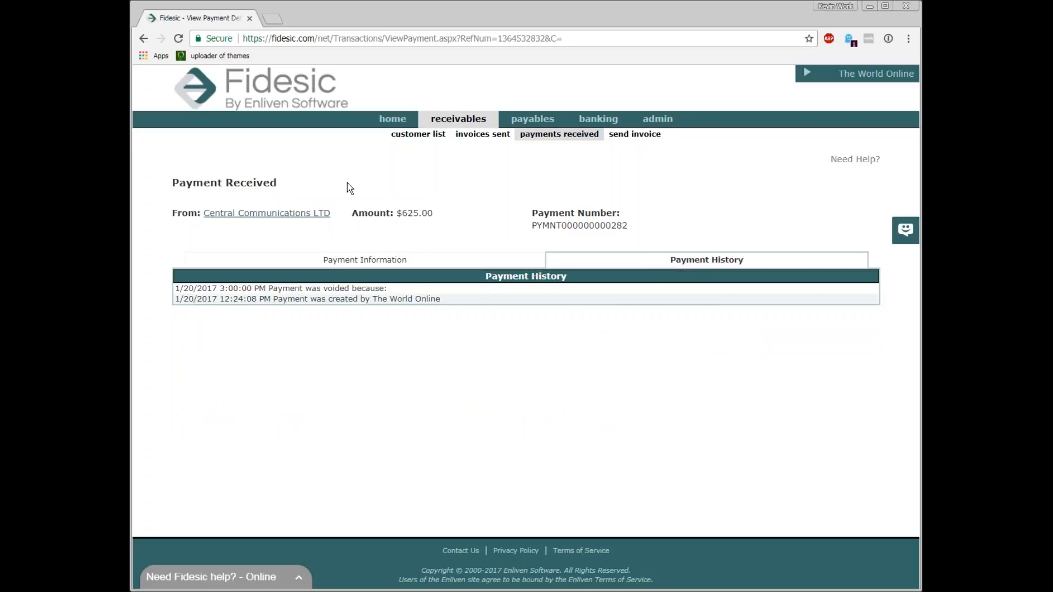
click(365, 262)
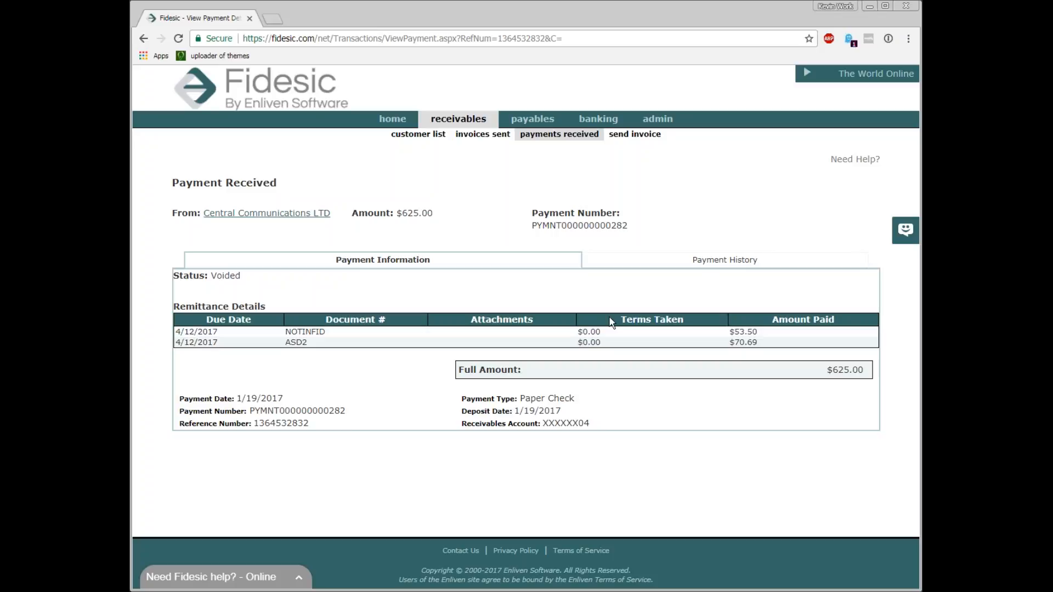
triple_click(570, 399)
click(573, 400)
drag(464, 396, 573, 400)
click(588, 401)
drag(589, 402, 462, 393)
click(462, 393)
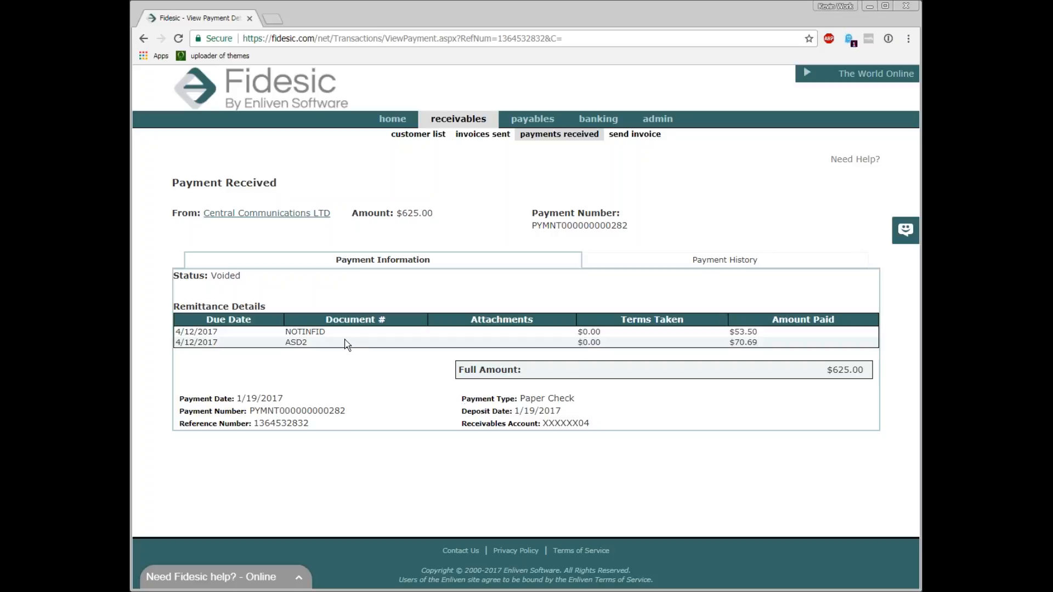
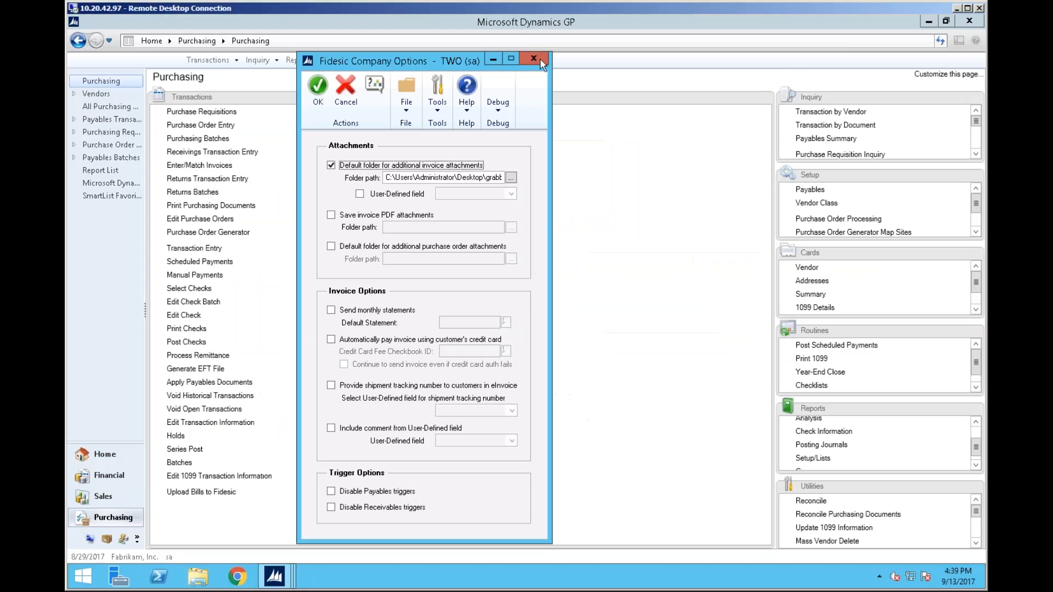
Switch to Dynamics GP and open the Sales receivables batch entry window
click(540, 58)
click(213, 62)
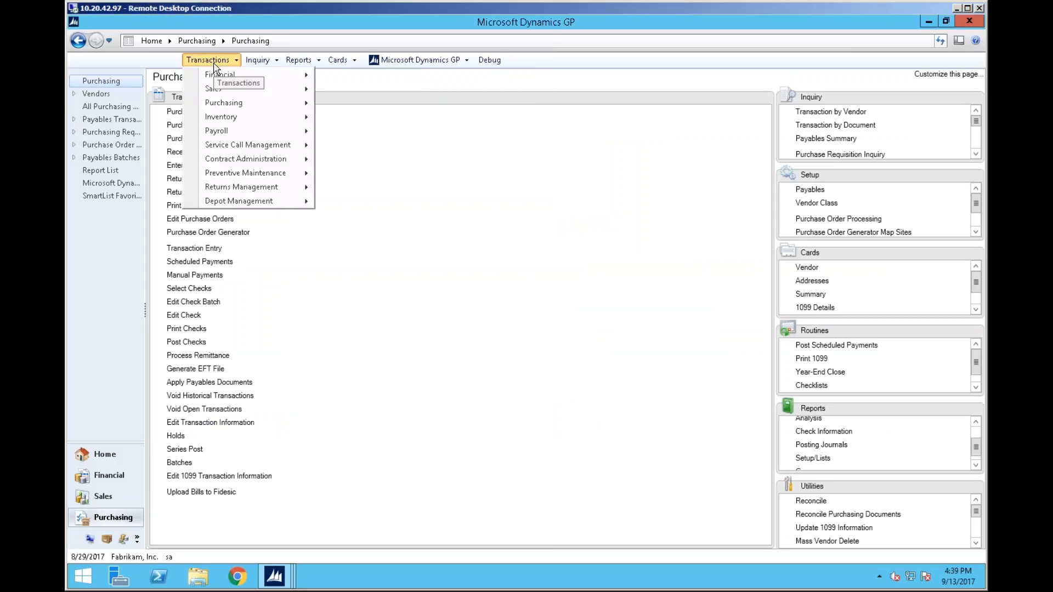
mouse_move(224, 96)
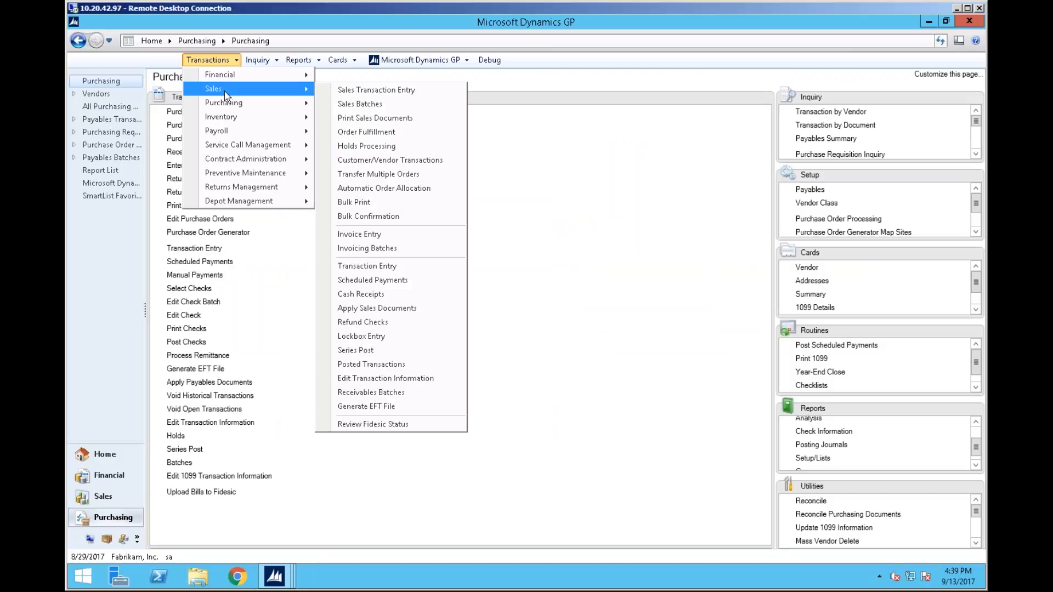
click(449, 399)
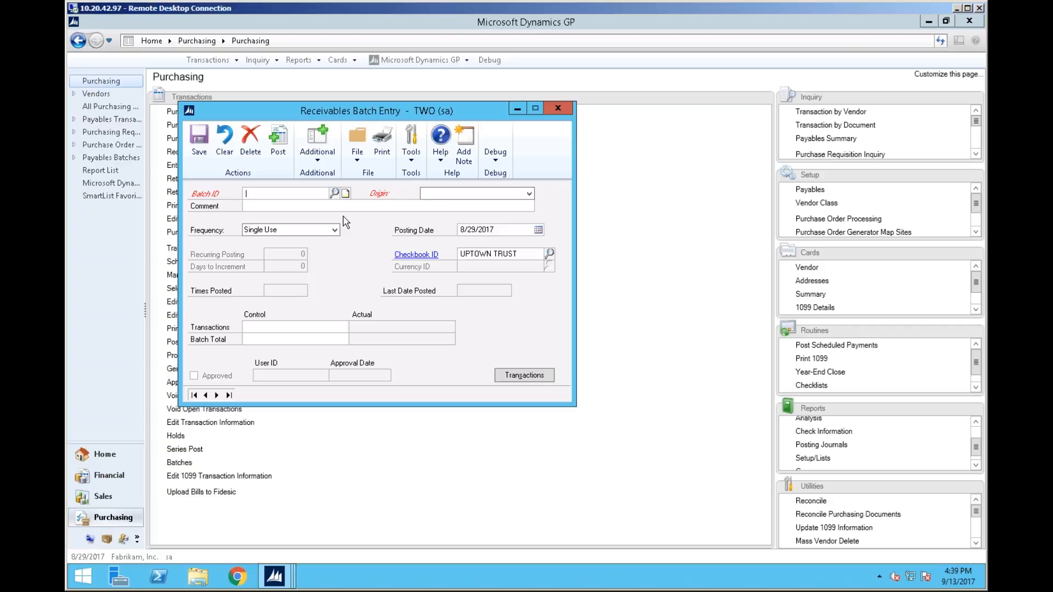
Create a receivables batch with ID FIDSIEDS and origin Cash Receipts Entry
text(FIDSIEDS)
key(Tab)
key(Down)
key(Down)
key(Down)
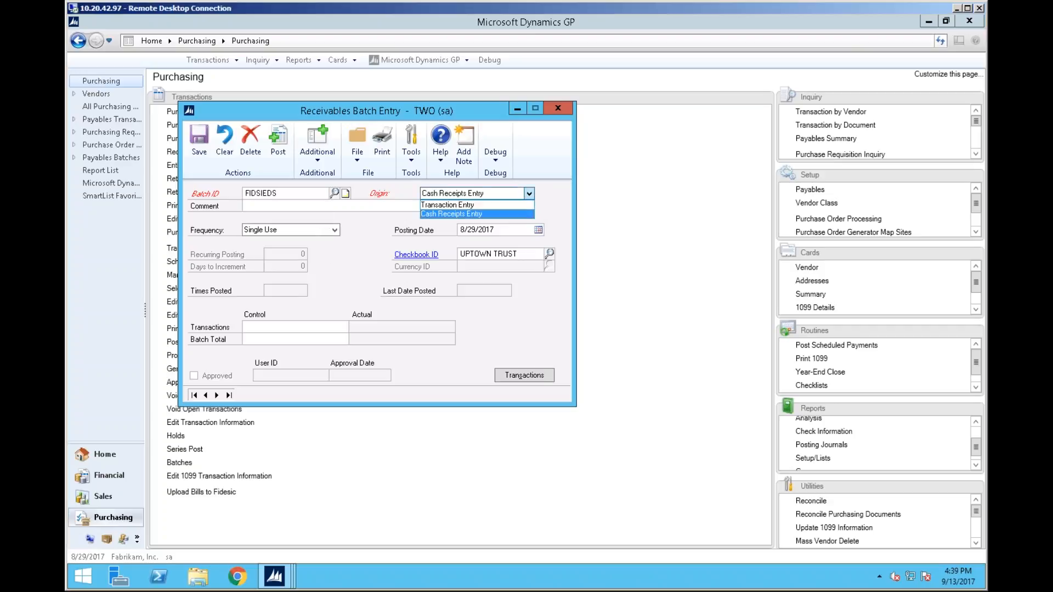
key(Tab)
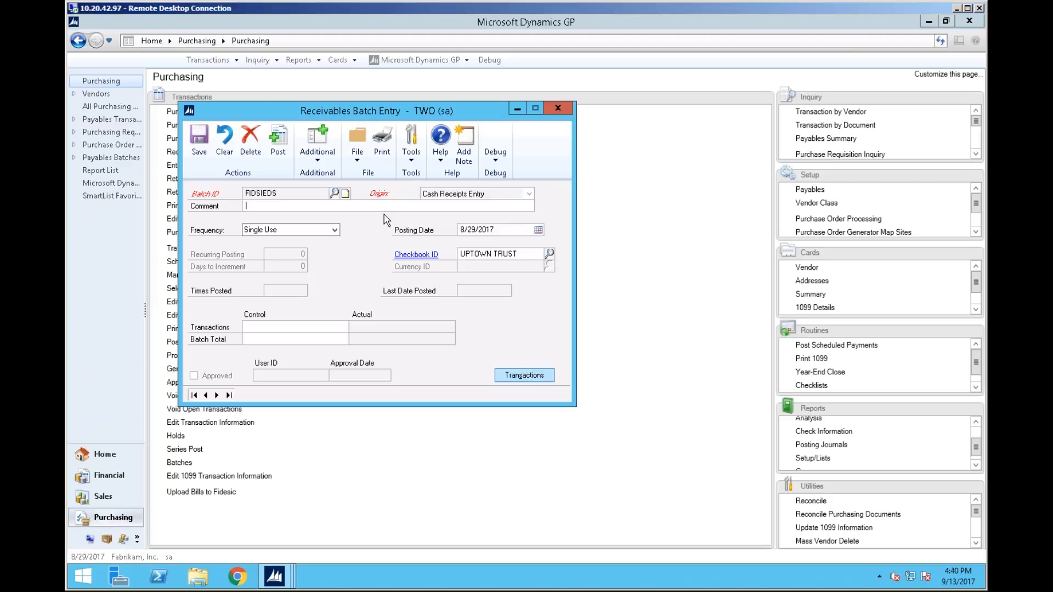
Get Fidesic receipts for the batch, signing in with the Fidesic PIN, and dismiss the message
click(319, 162)
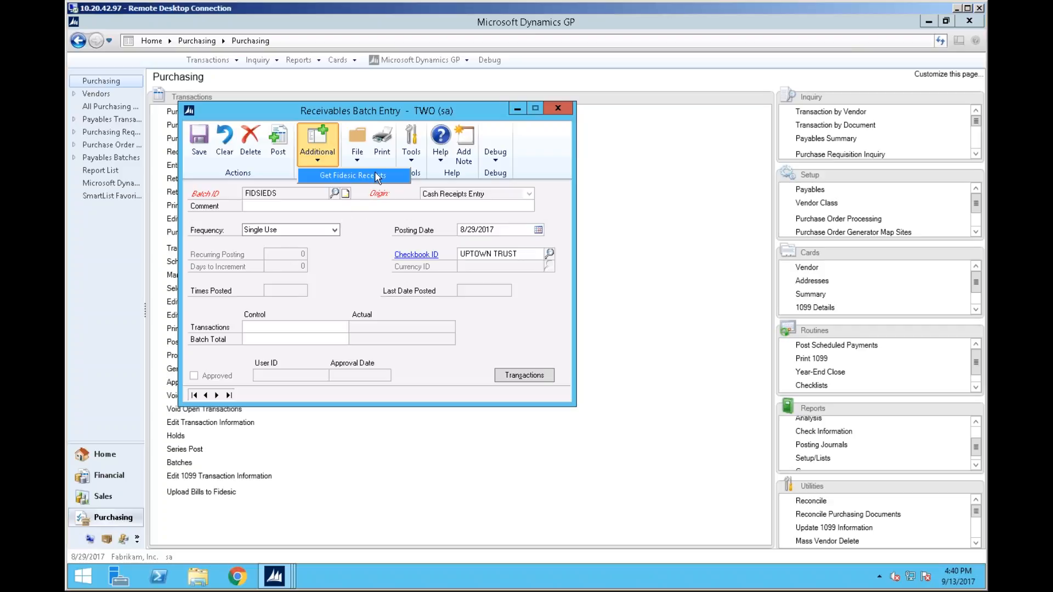
click(378, 176)
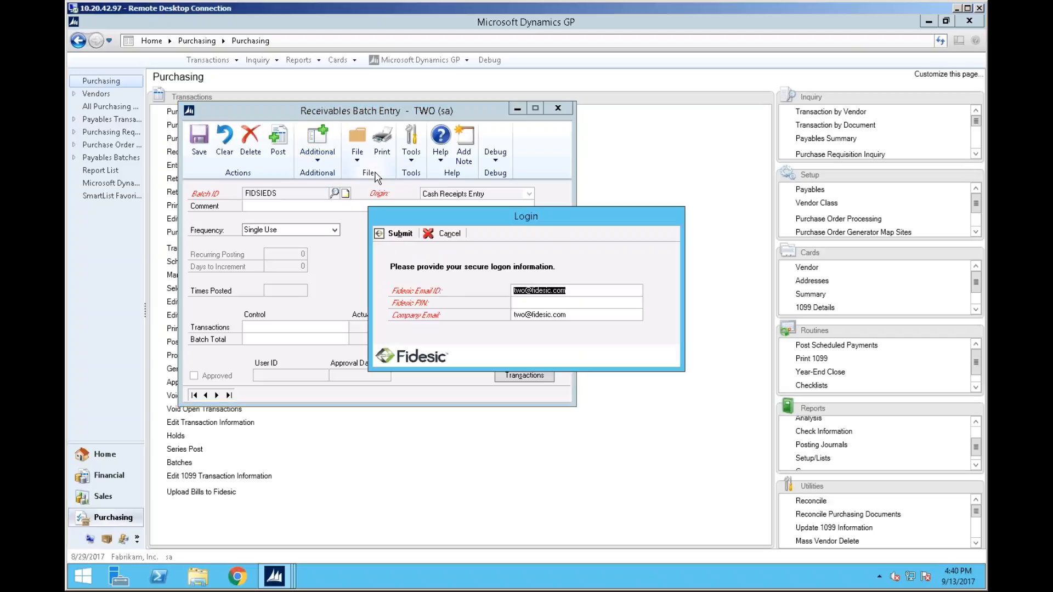
click(559, 301)
text(***********)
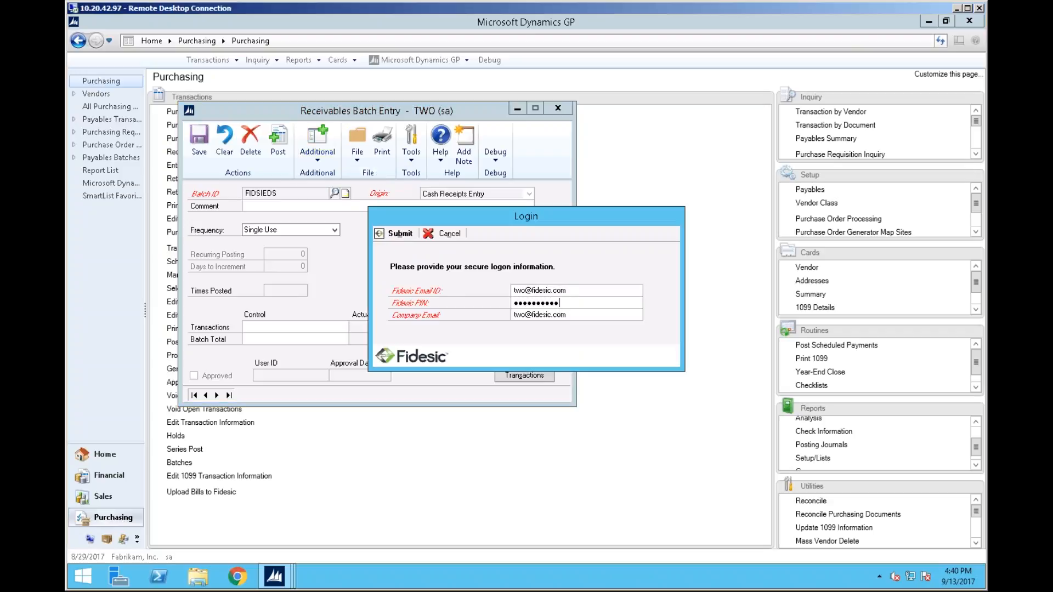
key(Return)
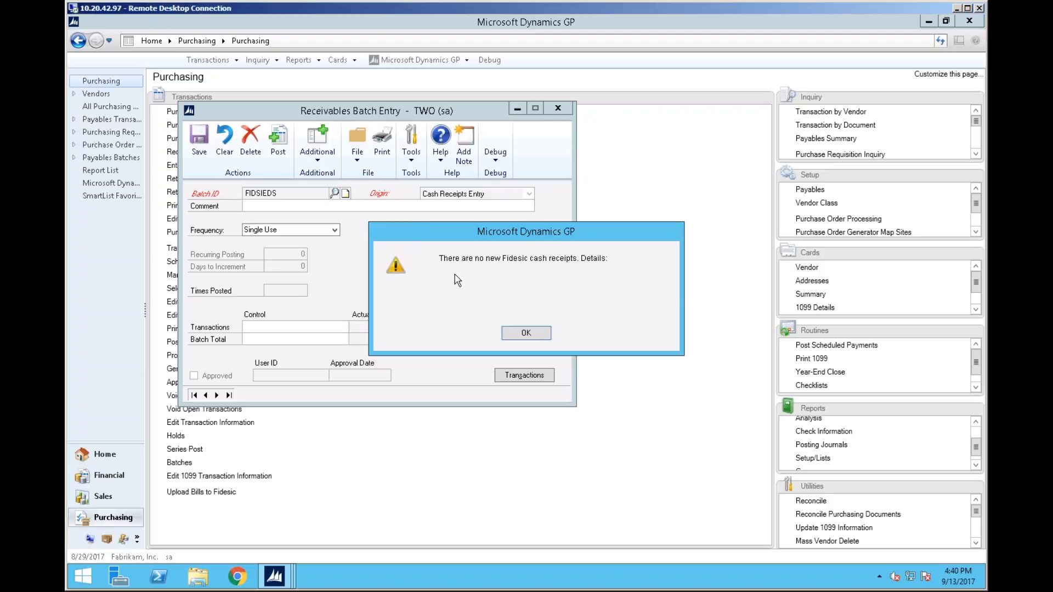
drag(584, 234, 552, 187)
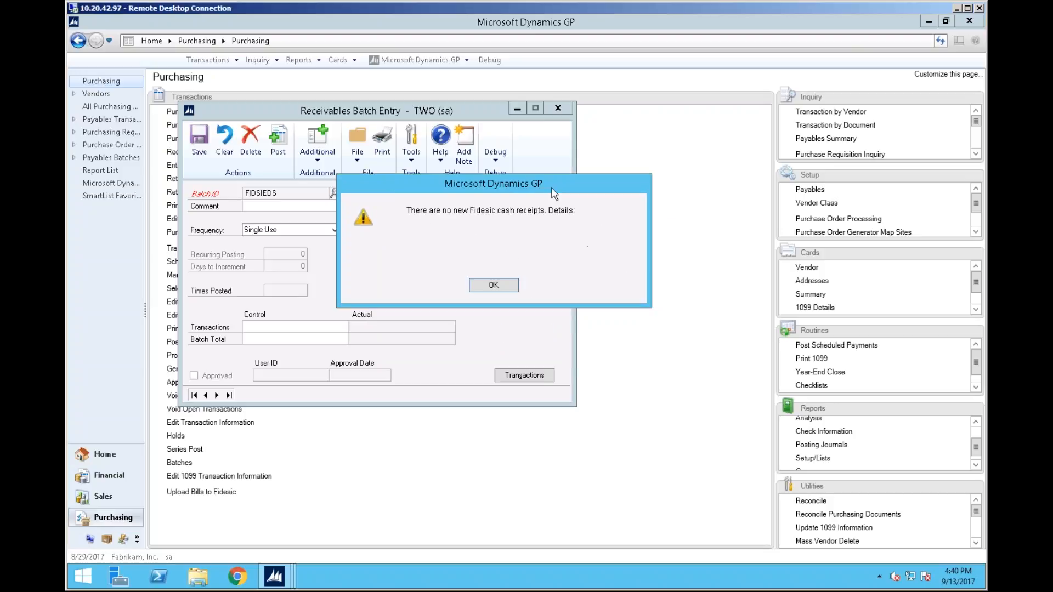
click(493, 286)
Open the batch's cash receipts entry window, close it, and reload batch FIDSIEDS
click(518, 376)
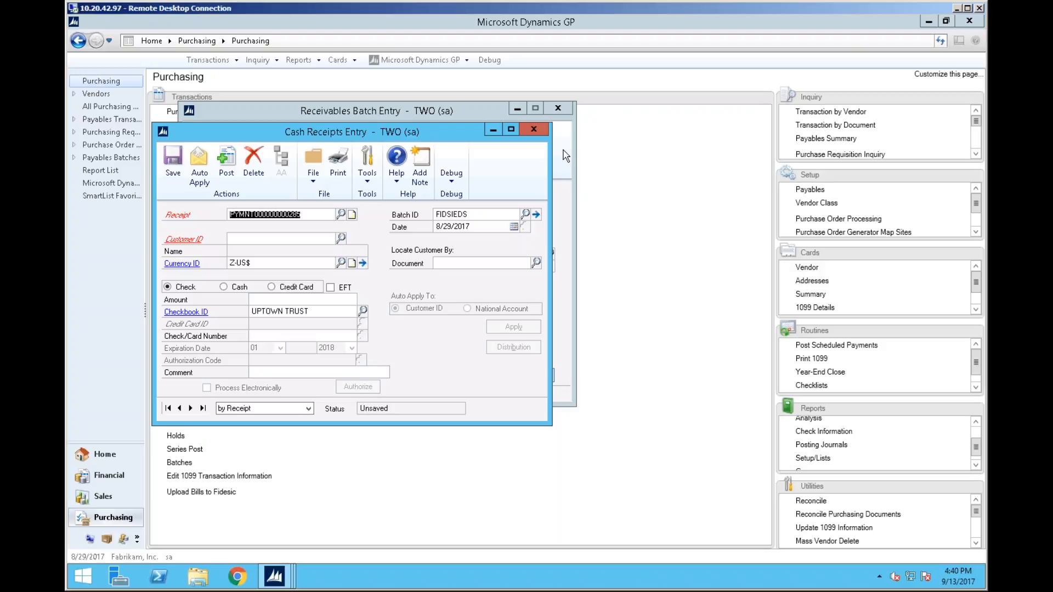
click(533, 130)
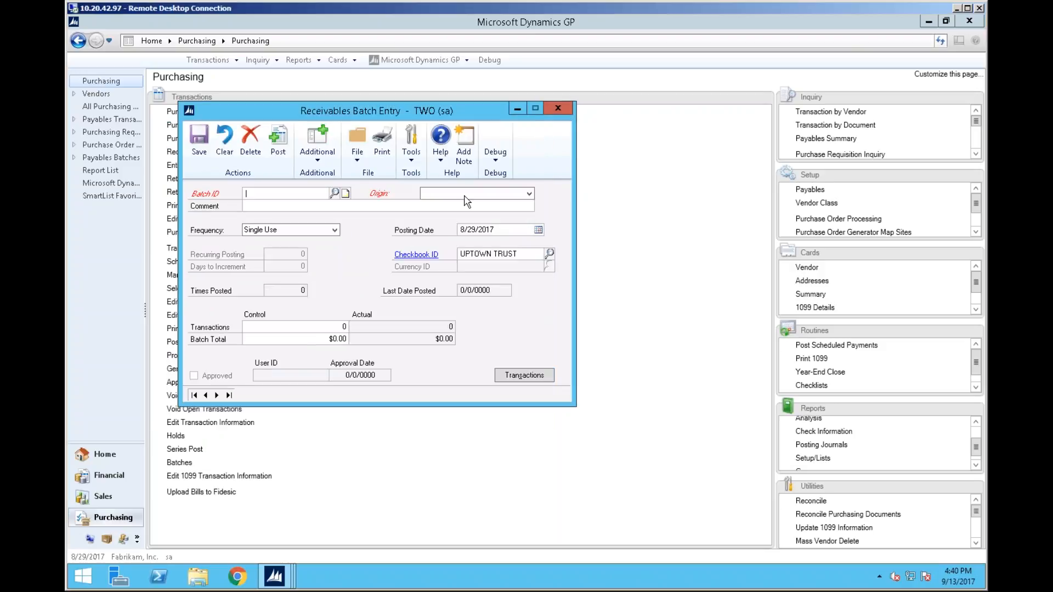
click(335, 193)
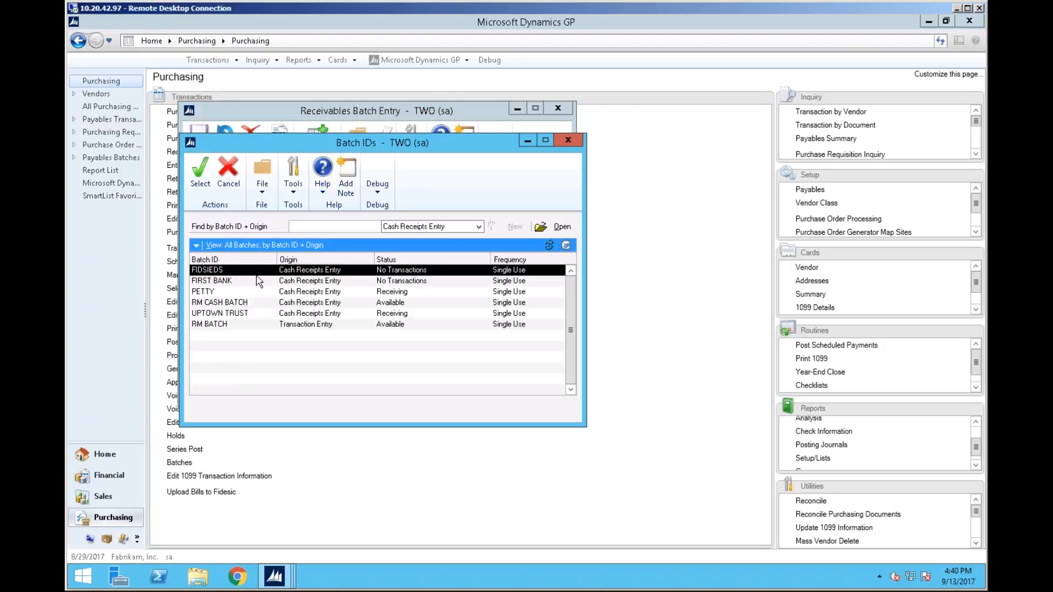
click(198, 175)
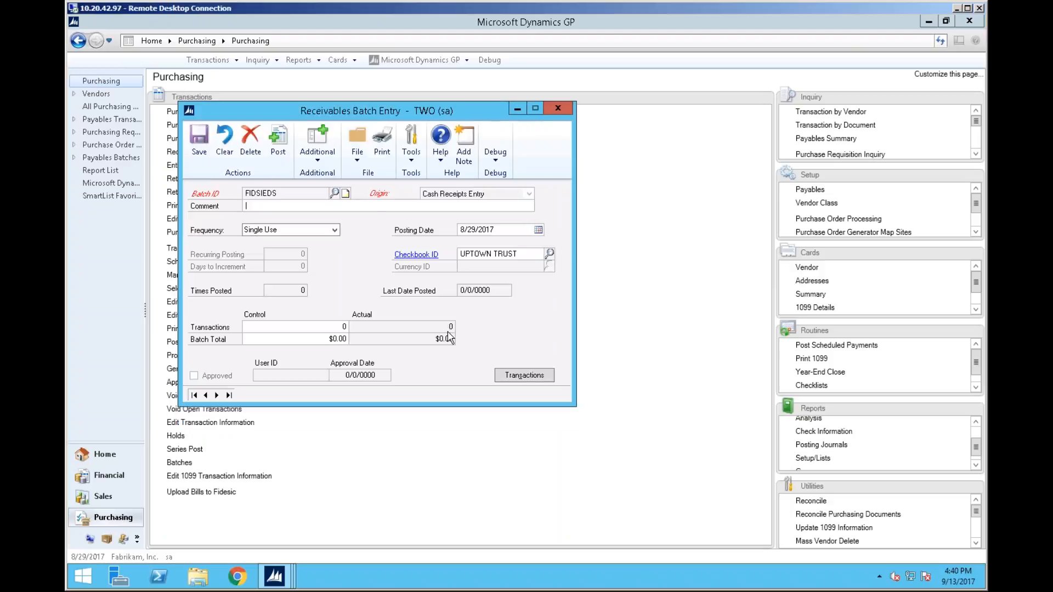
Get Fidesic receipts again, entering the Fidesic PIN, and dismiss the message
click(332, 160)
click(351, 178)
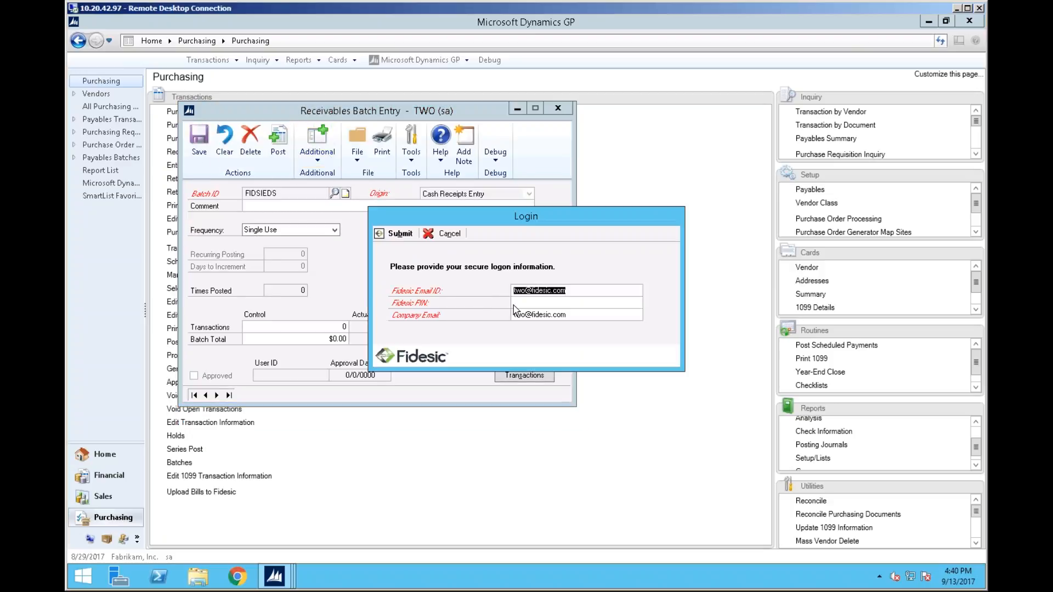
text(************)
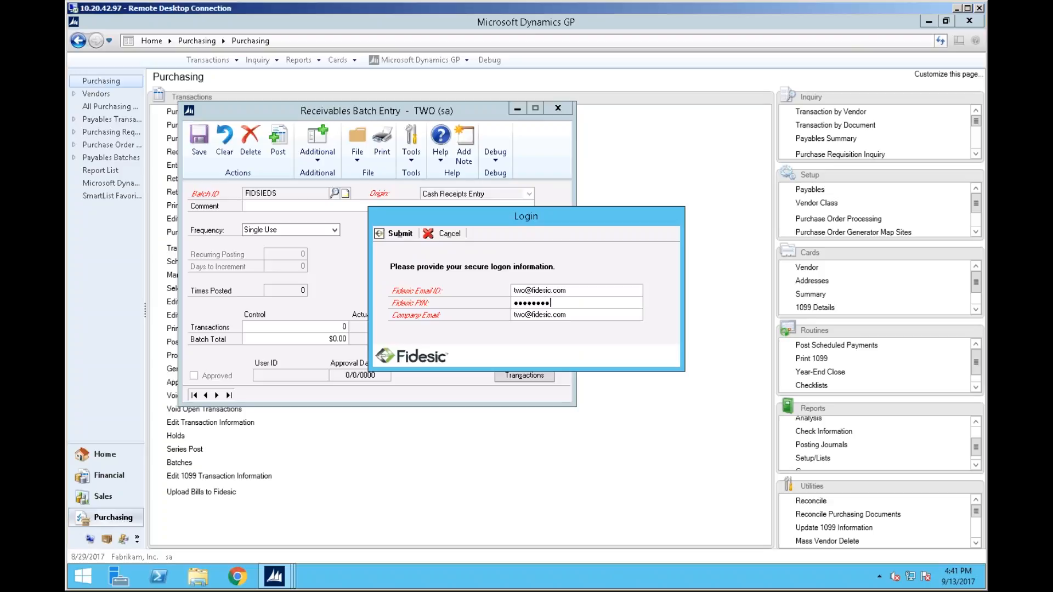
key(Return)
click(533, 332)
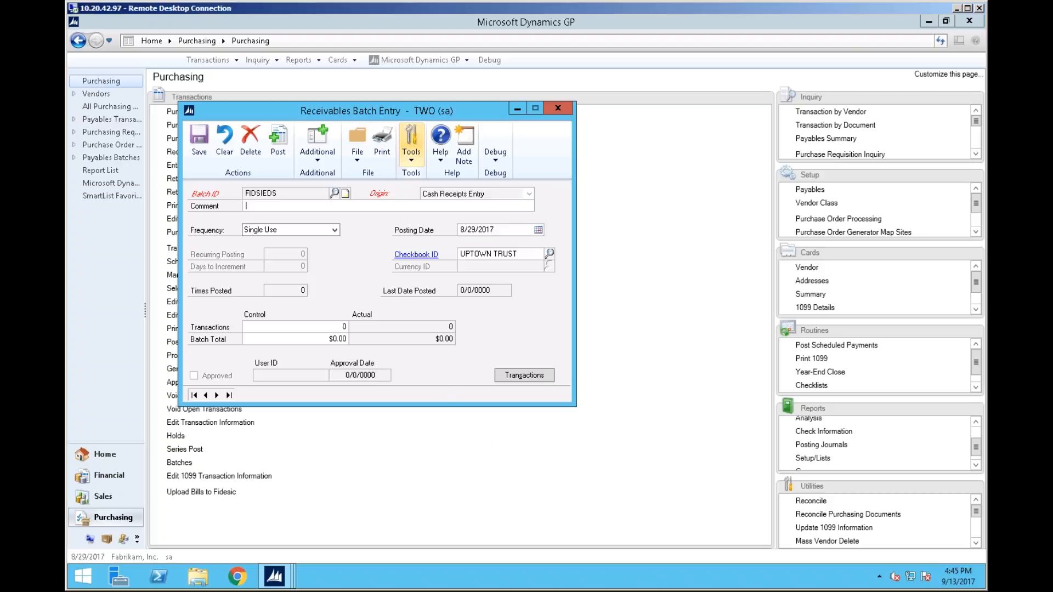
drag(422, 116, 463, 116)
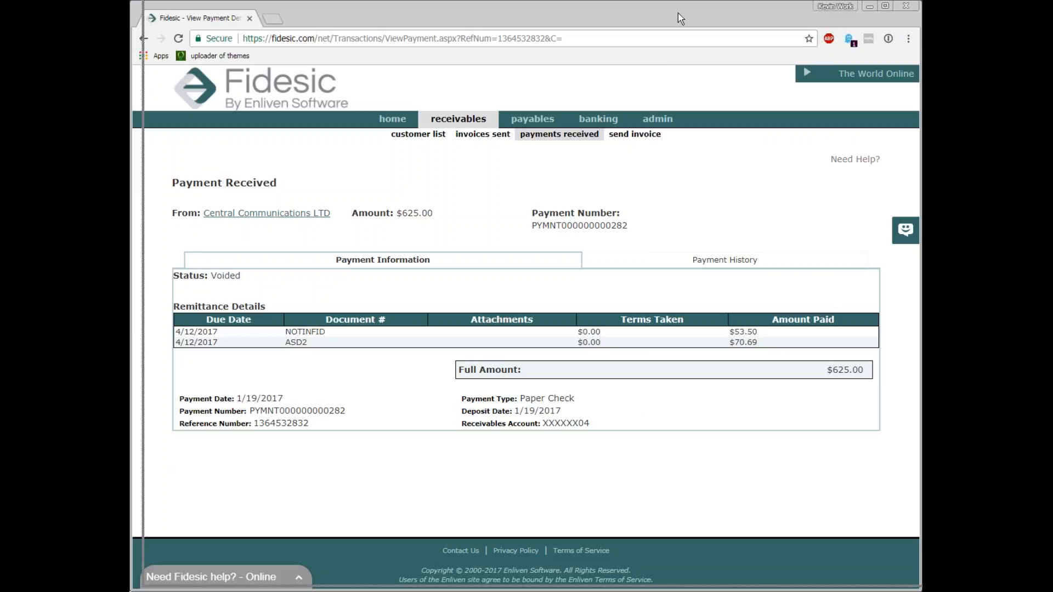
Switch to the Fidesic portal, open the Customize Account Center admin tool, and scroll through its settings
mouse_move(659, 118)
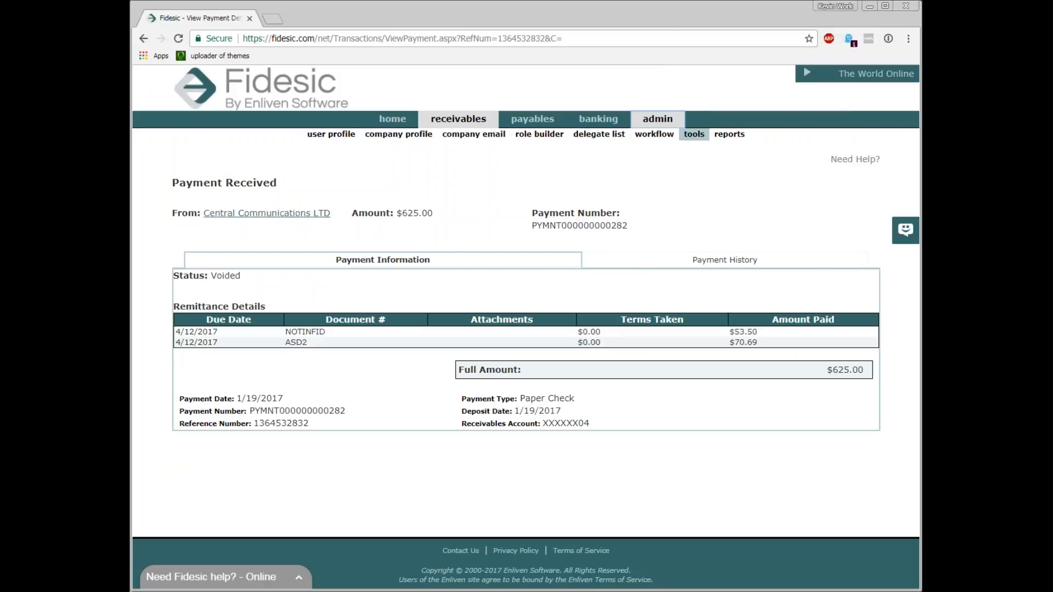
click(694, 133)
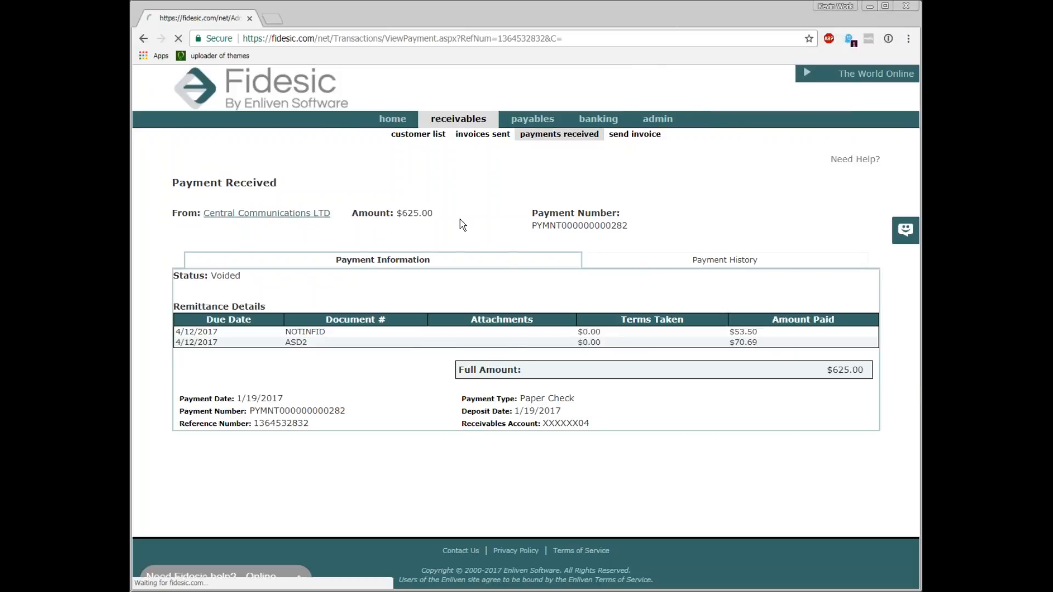
click(344, 194)
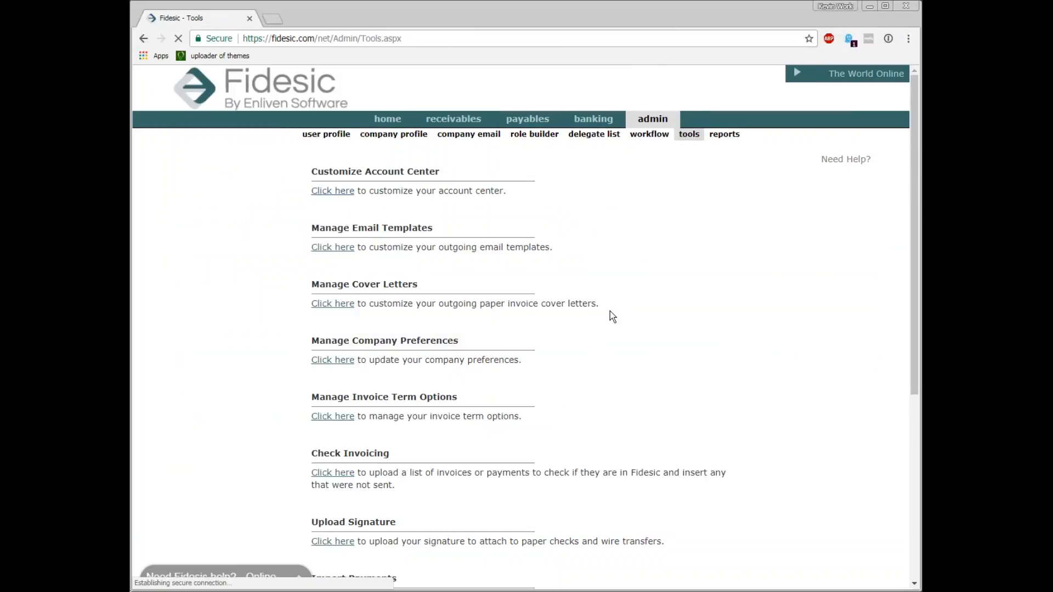
scroll(601, 313, down, 4)
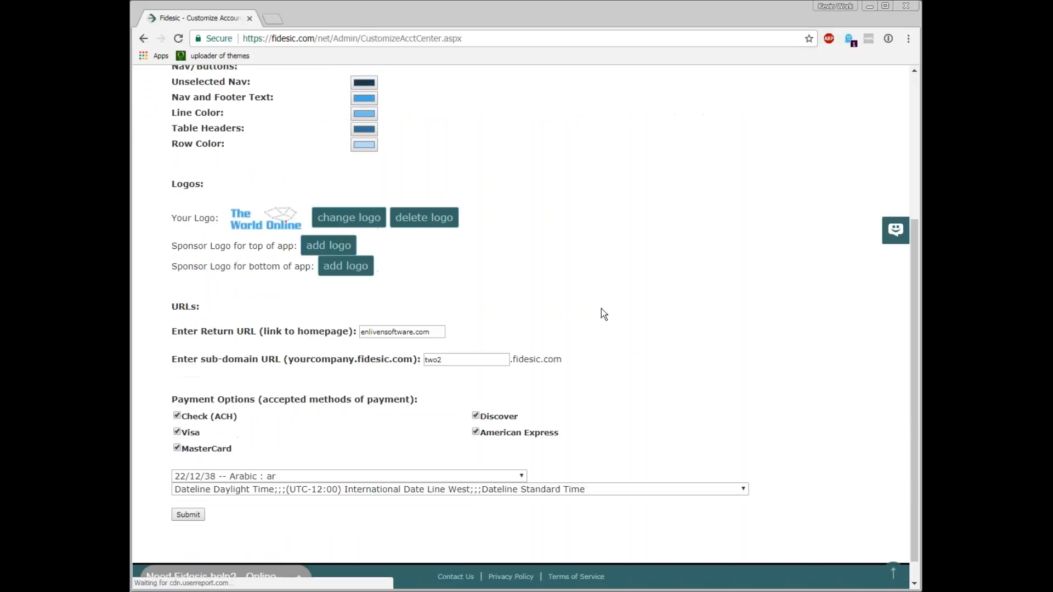
scroll(595, 322, up, 3)
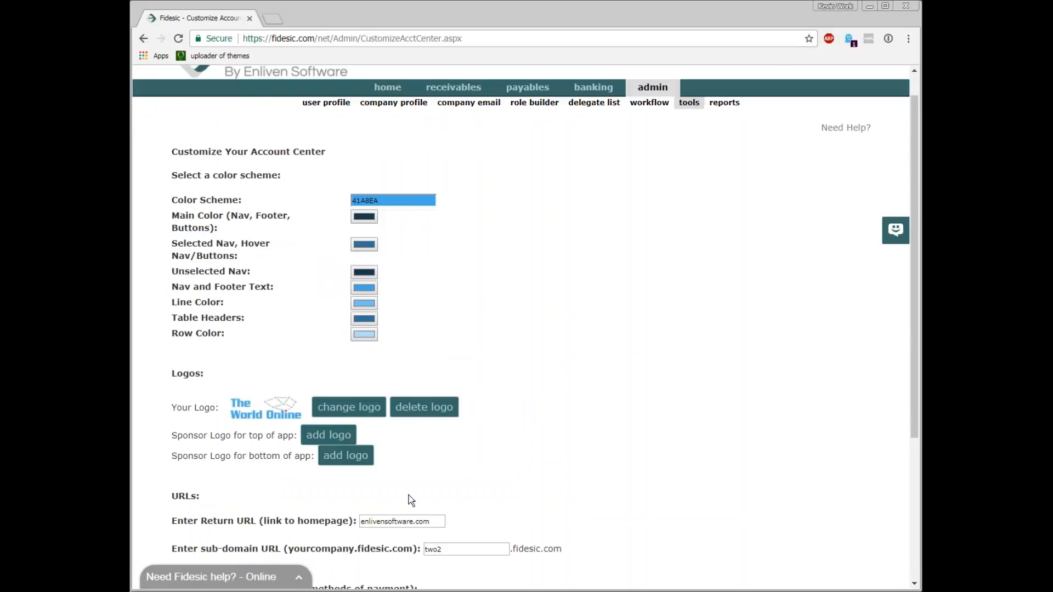
Open the Main Color picker, close it, and scroll through the color scheme settings
click(377, 214)
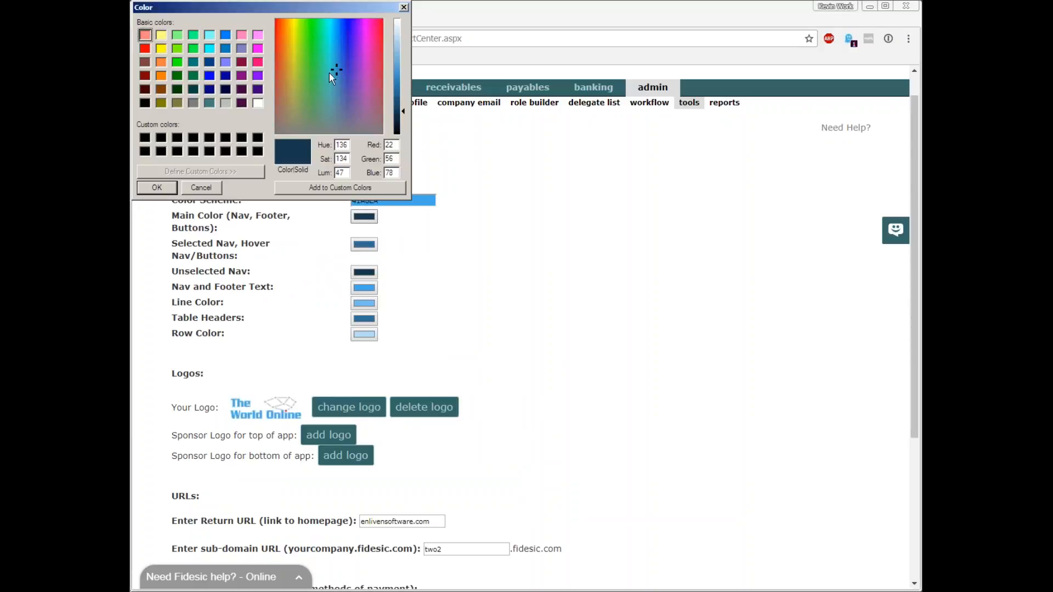
drag(321, 7, 329, 12)
click(414, 13)
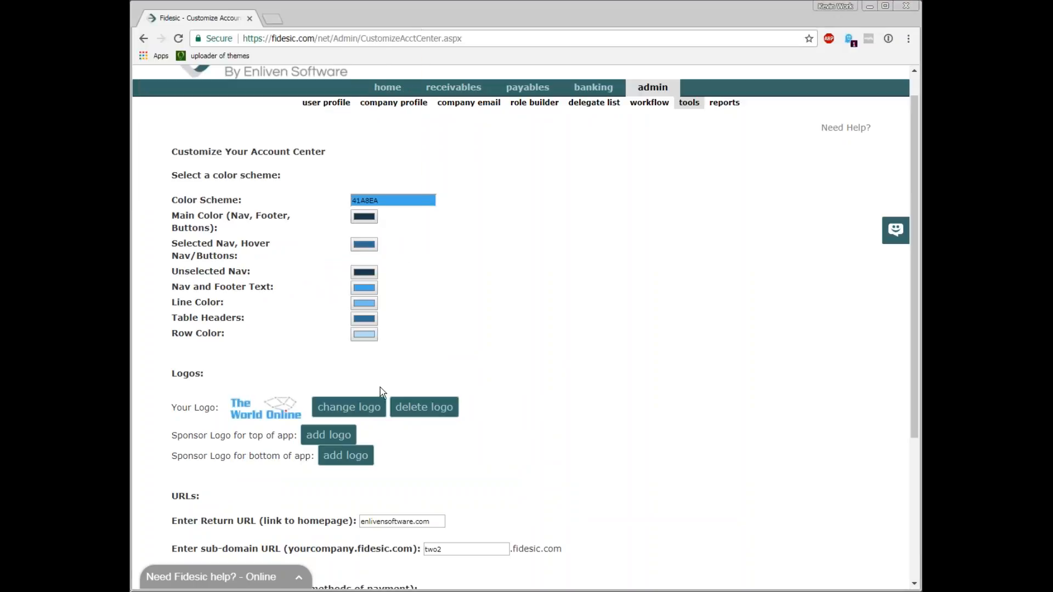
scroll(439, 409, down, 2)
scroll(461, 395, up, 3)
scroll(466, 386, down, 1)
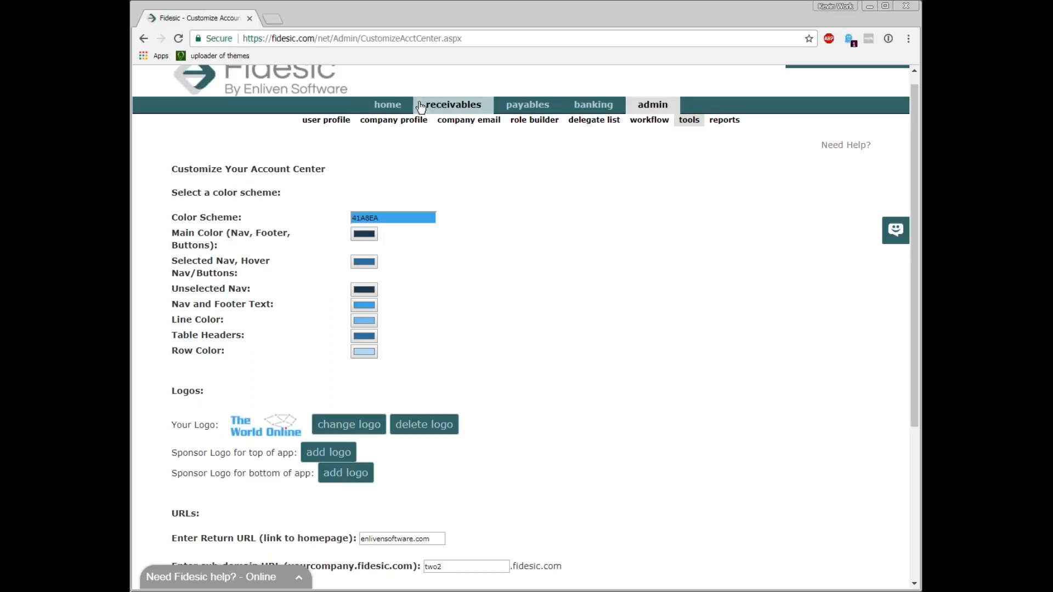
scroll(576, 193, up, 1)
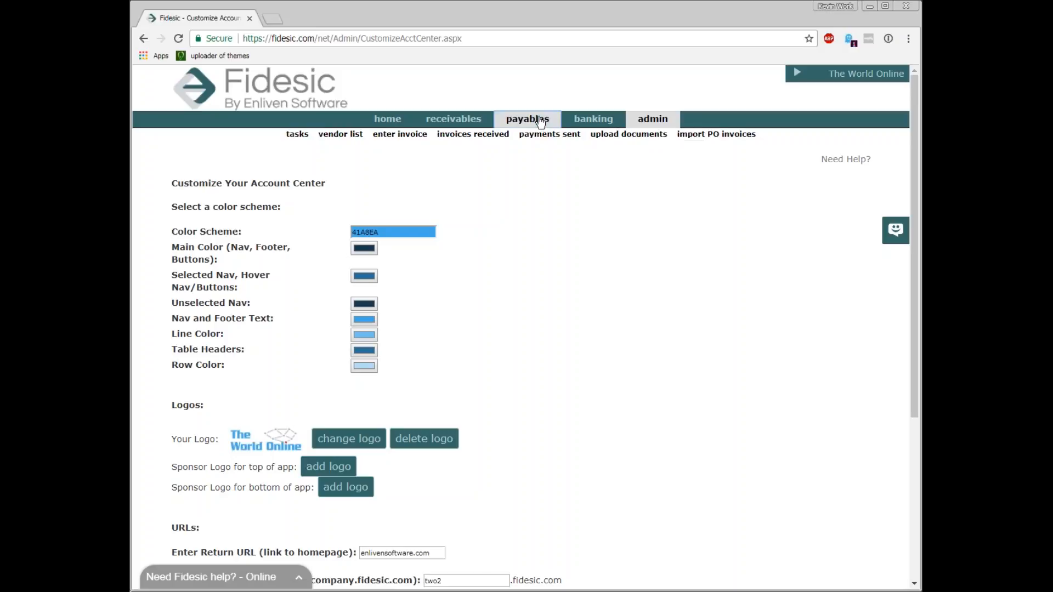
Open the admin Delegate List and scroll through it
mouse_move(677, 126)
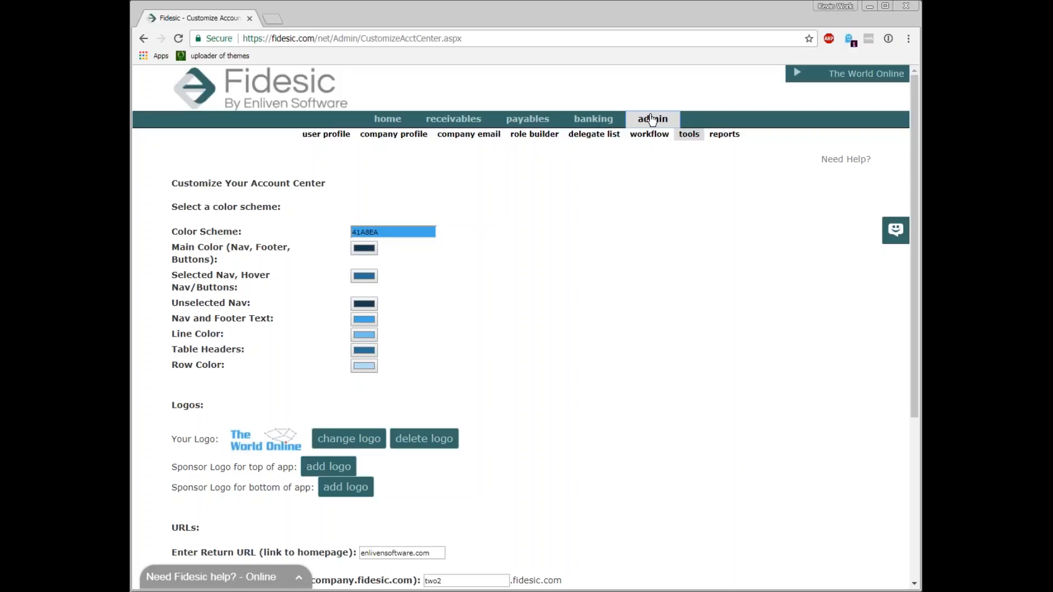
click(594, 134)
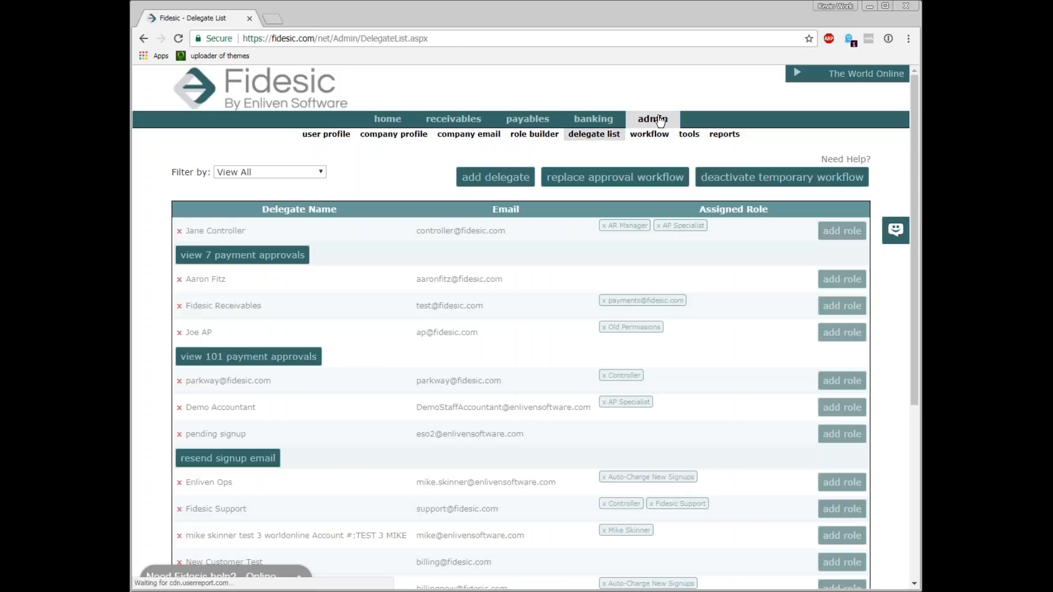
scroll(529, 299, down, 2)
scroll(528, 300, up, 2)
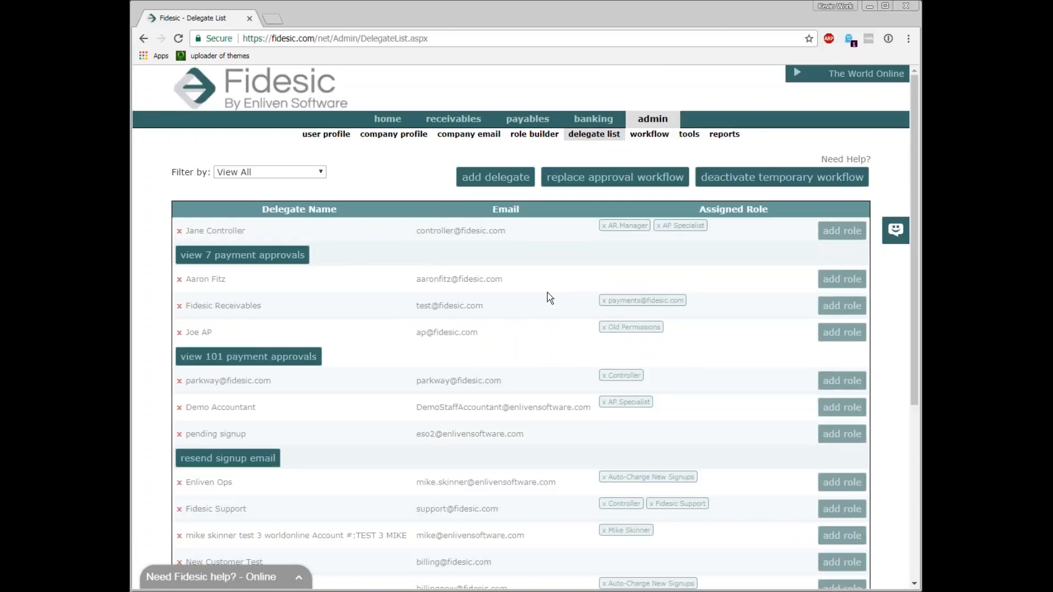
Open the Add a Delegate dialog to view the role options, close it, and scroll the delegate list
click(495, 176)
click(473, 341)
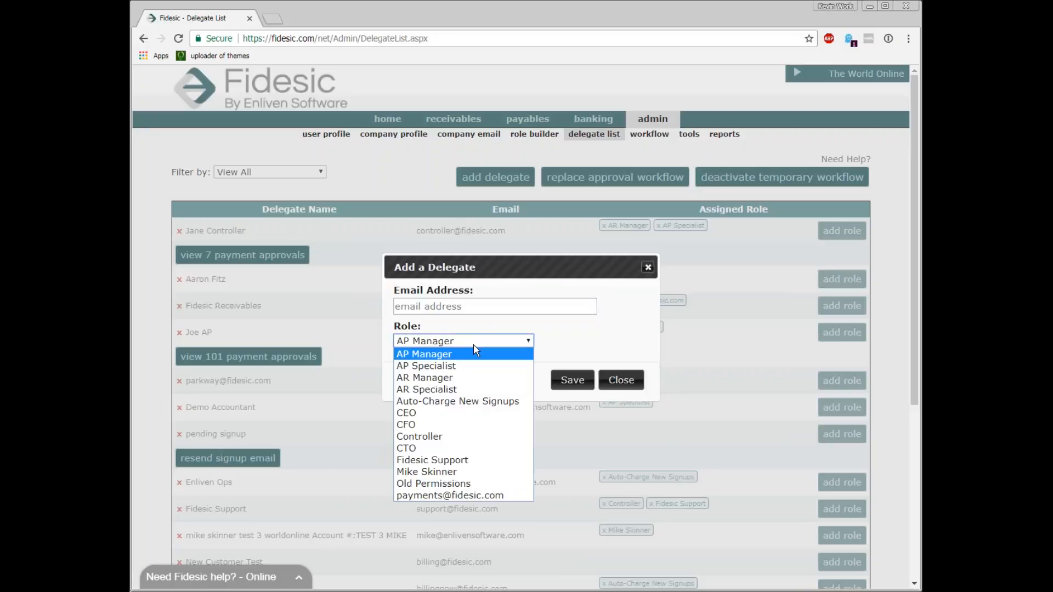
click(621, 380)
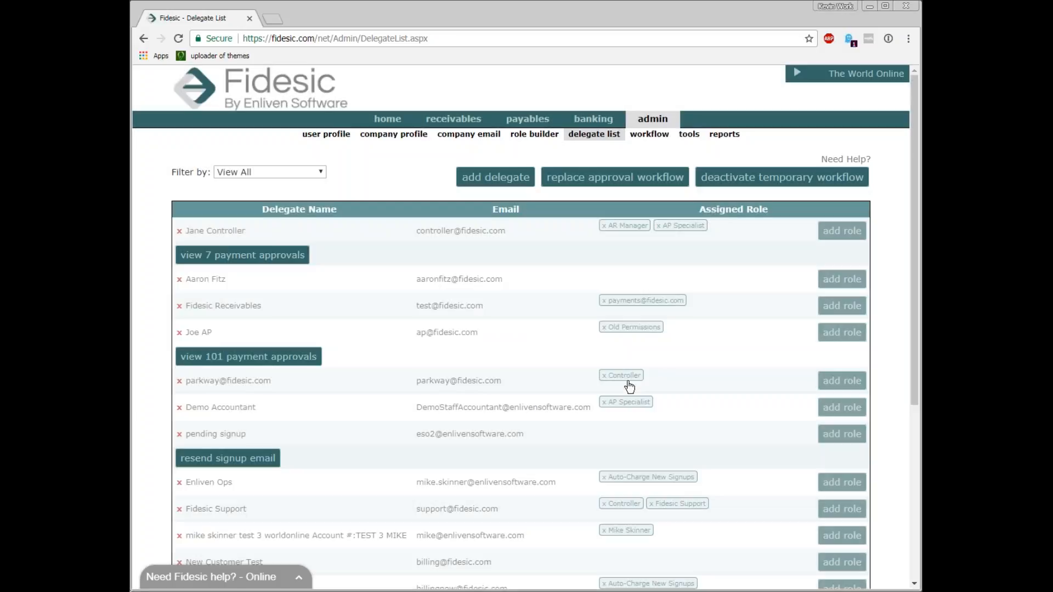
scroll(517, 317, down, 4)
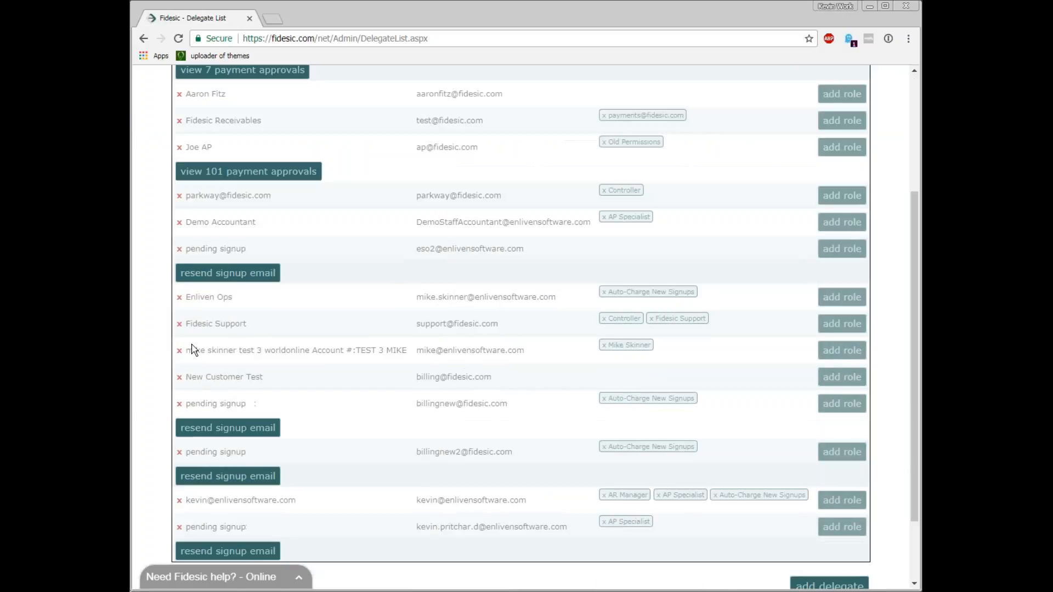
scroll(499, 455, up, 4)
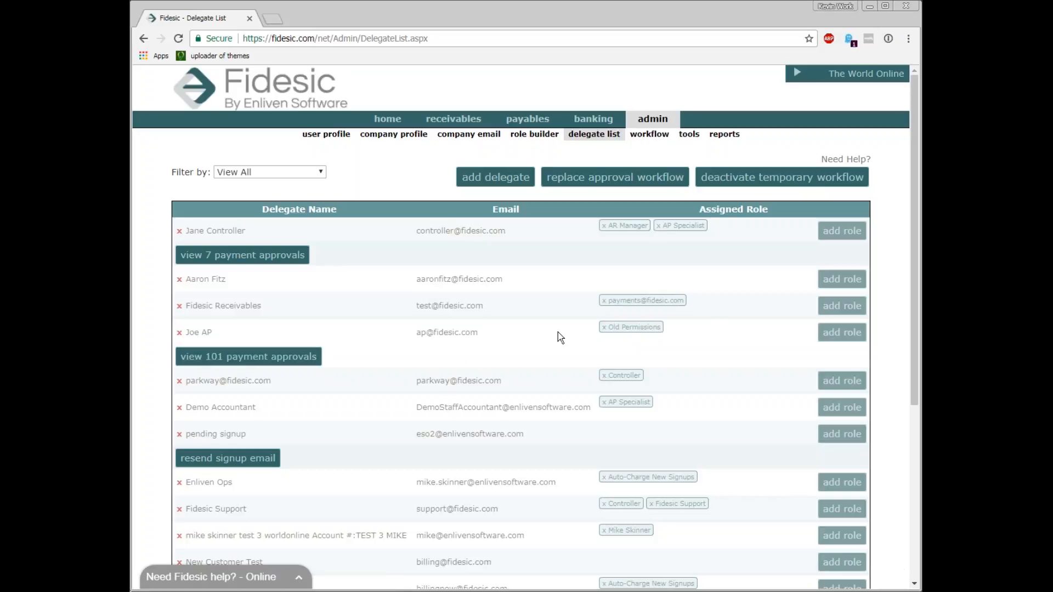
Open the Role Builder, select the AR Manager role, and review its permissions
click(541, 136)
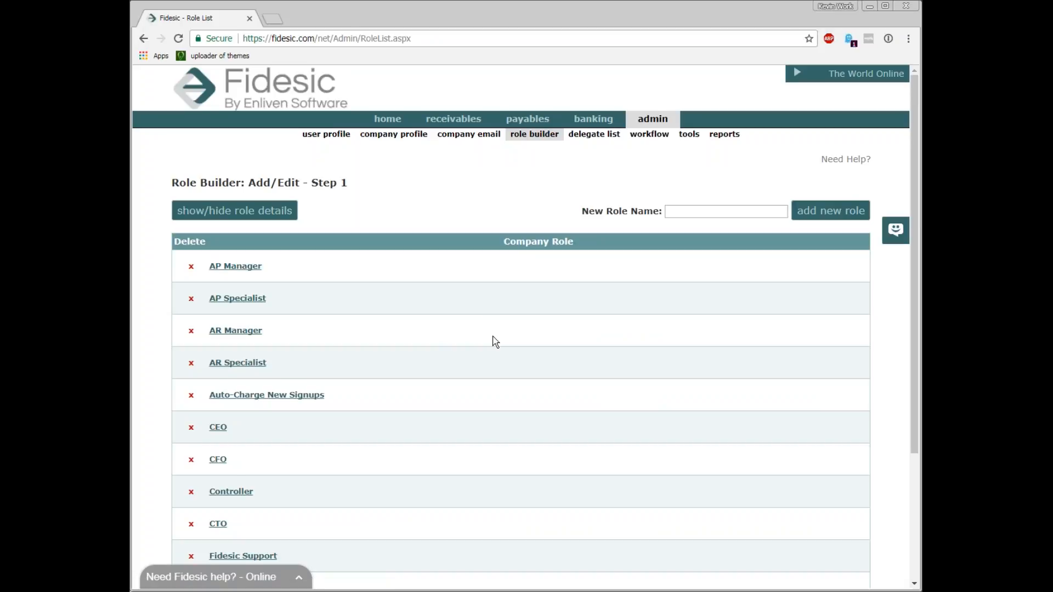
scroll(495, 342, down, 1)
click(243, 281)
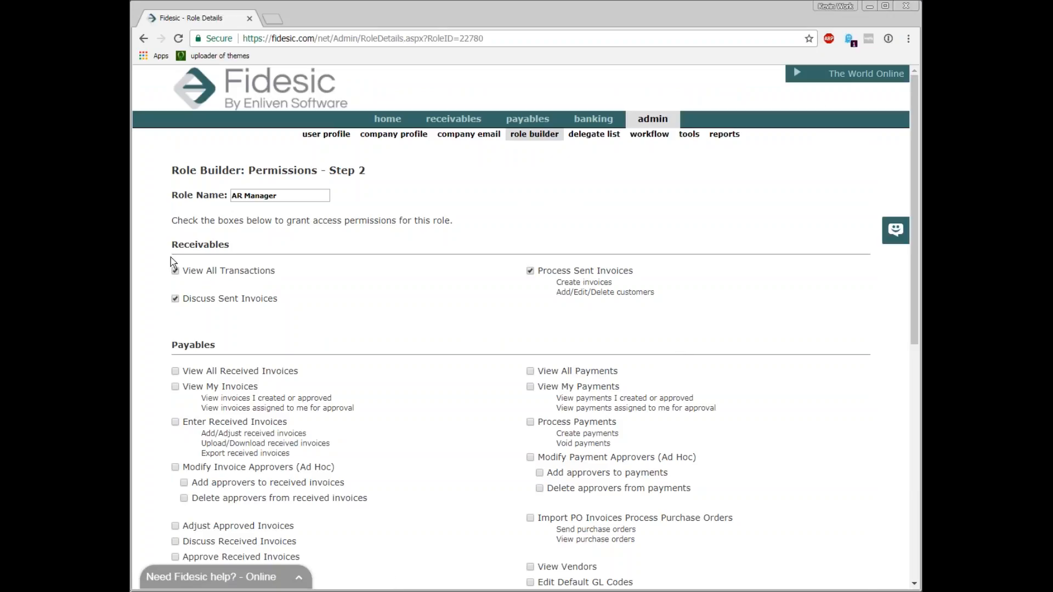
scroll(303, 324, down, 6)
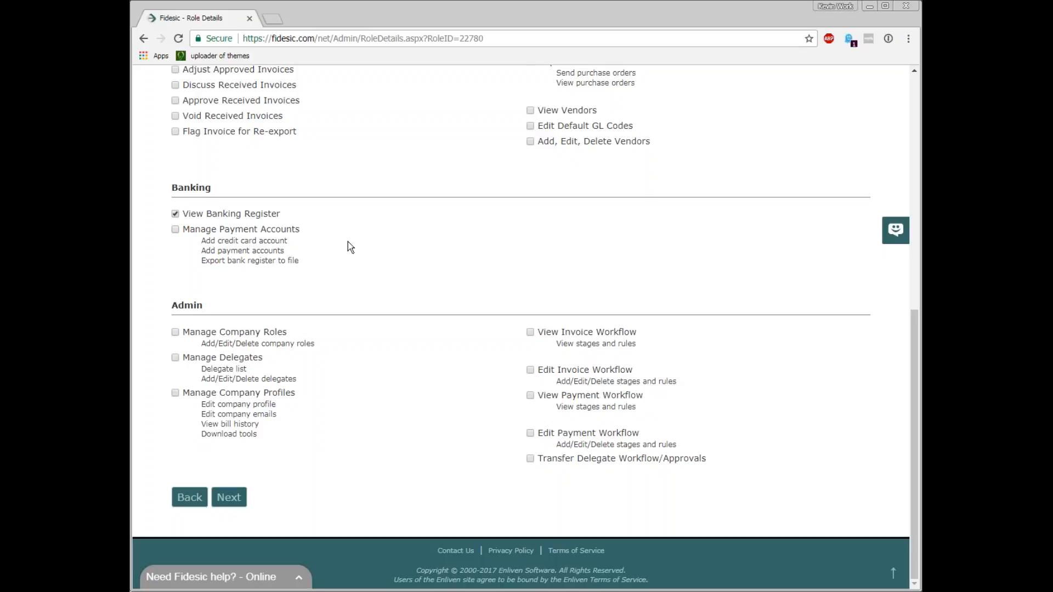
scroll(381, 265, up, 1)
scroll(380, 265, up, 8)
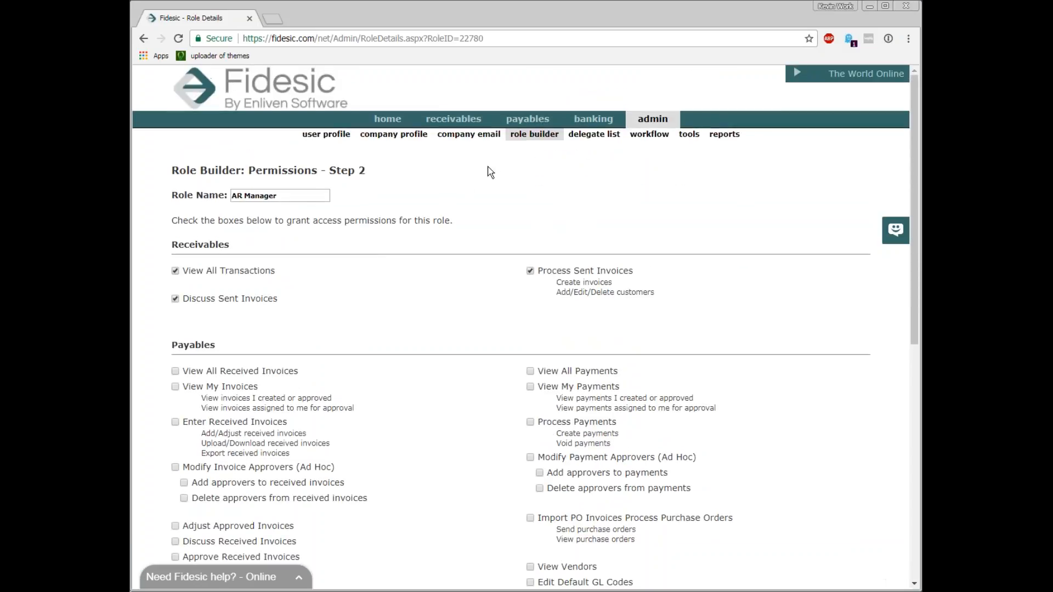
Continue to the AR Manager role's email notification settings, then return to the role list
scroll(359, 383, down, 10)
click(230, 496)
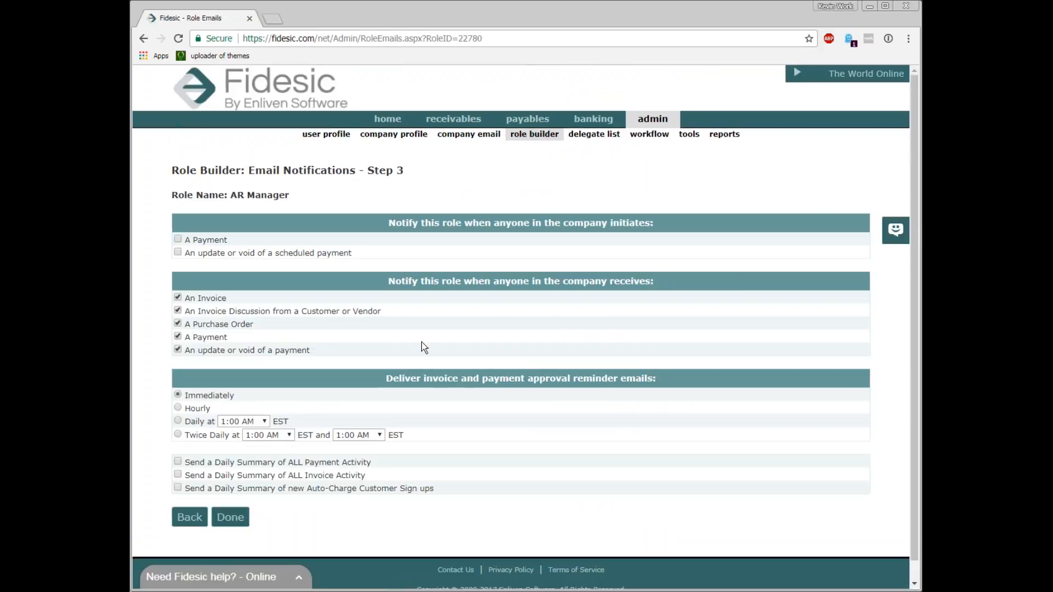
click(535, 136)
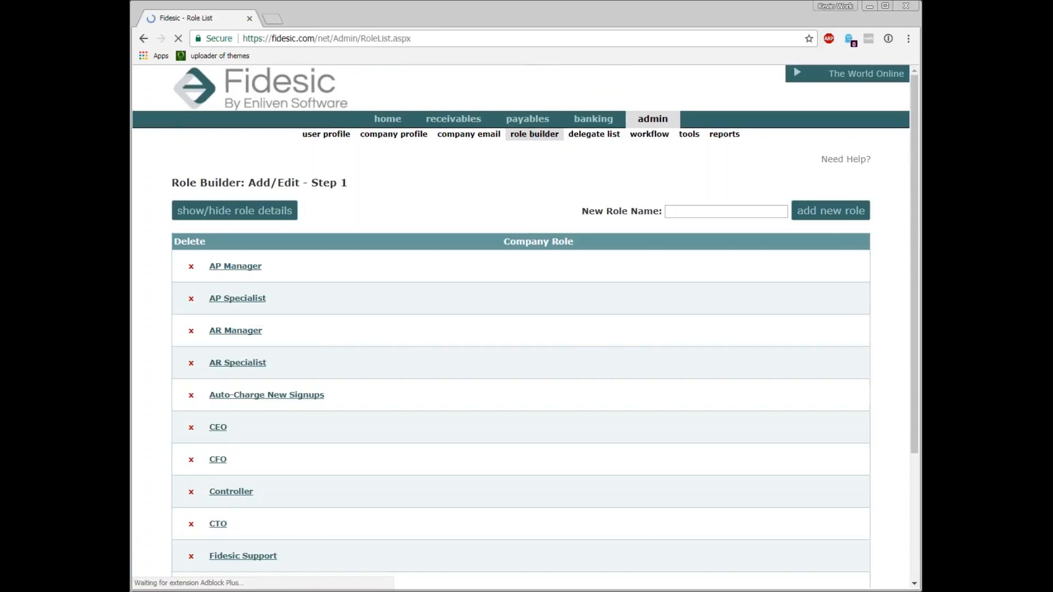